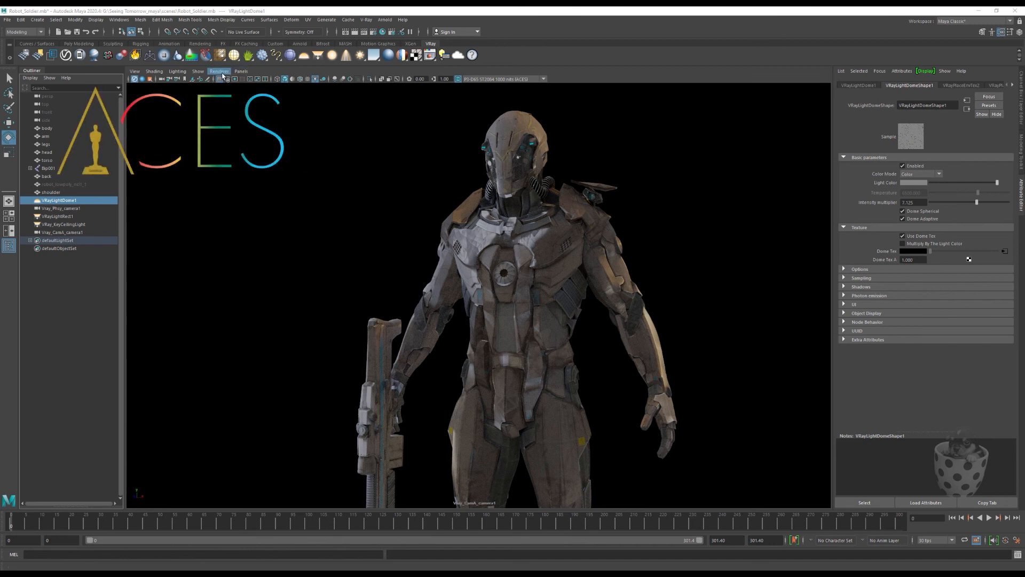
# Step: Switch the camera view's renderer from V-Ray IPR to Viewport 2.0
pyautogui.click(222, 73)
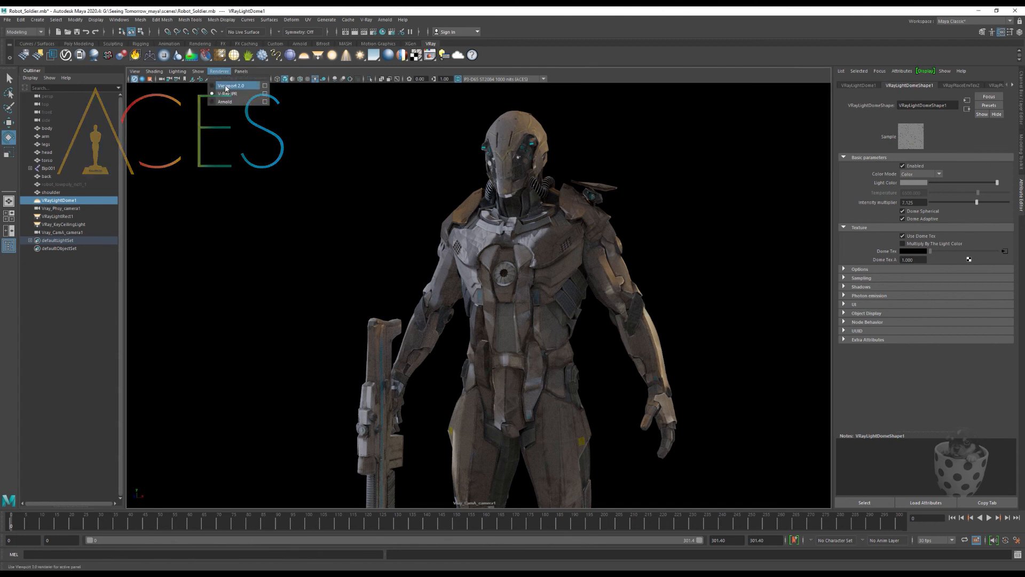
pyautogui.click(227, 93)
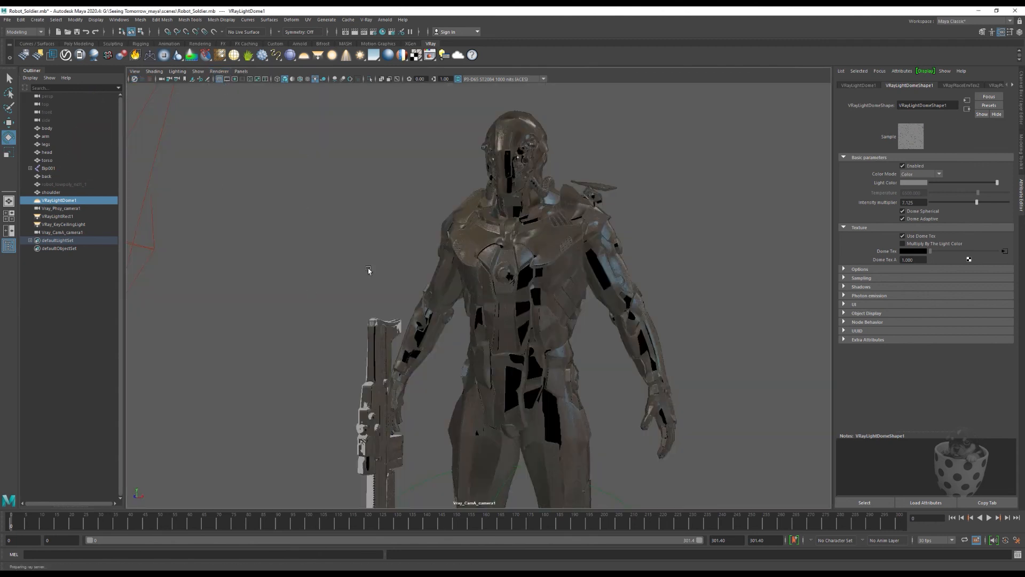
# Step: Open the Color Management preferences and widen the preferences window so the full settings fit
pyautogui.click(120, 21)
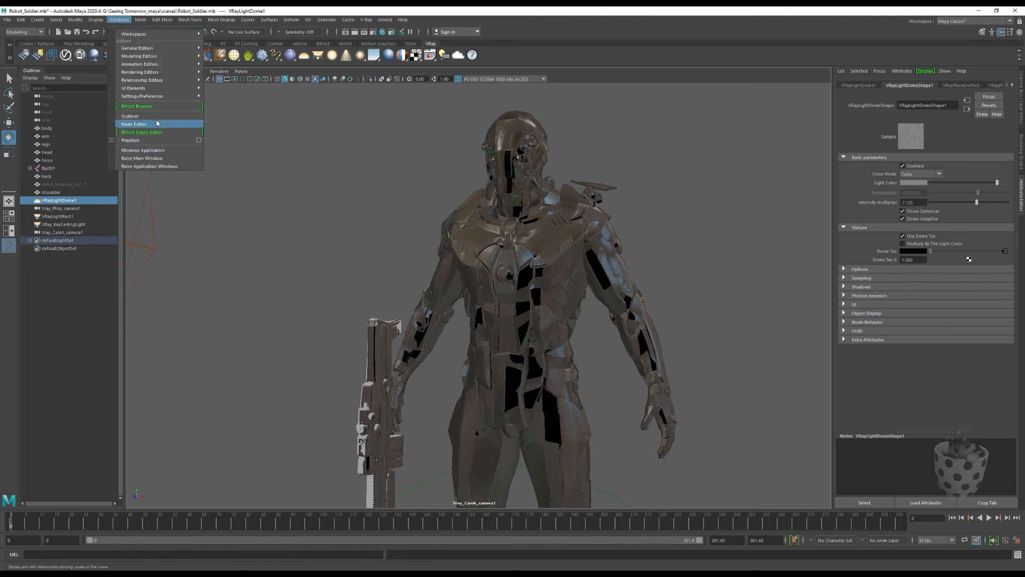
pyautogui.moveTo(157, 99)
pyautogui.click(225, 96)
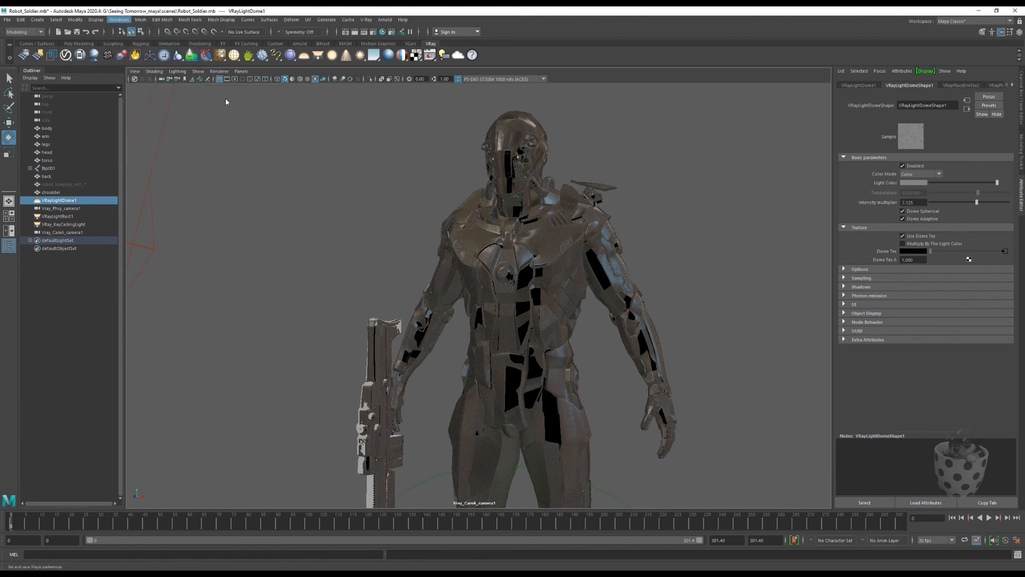
pyautogui.moveTo(342, 101); pyautogui.dragTo(405, 64)
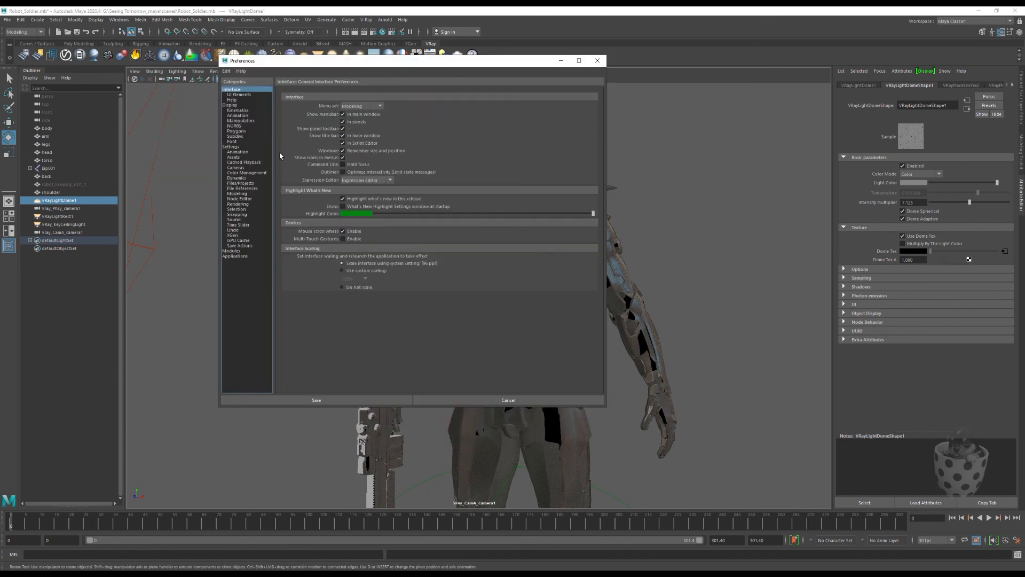
pyautogui.click(237, 174)
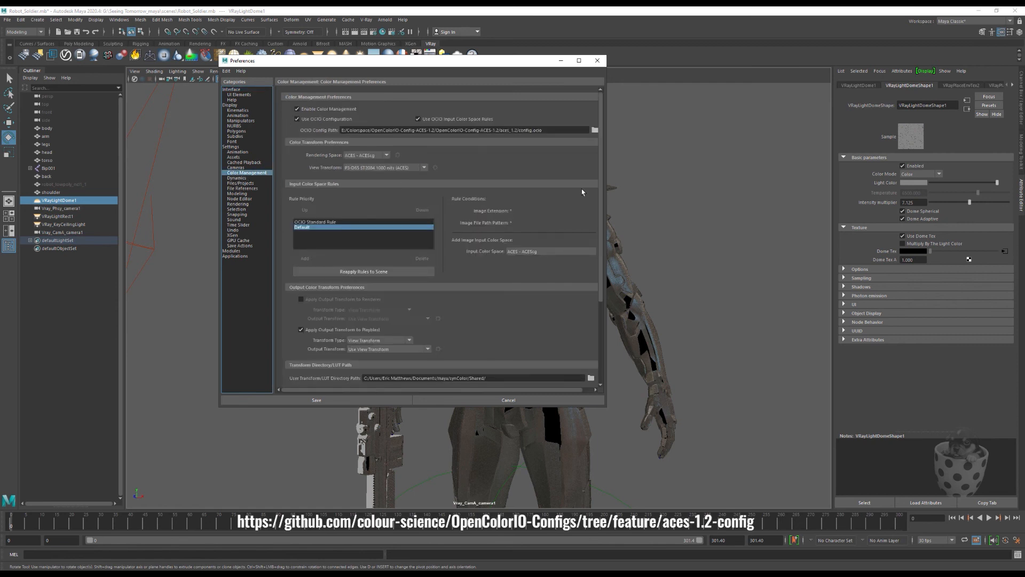
pyautogui.moveTo(606, 196); pyautogui.dragTo(683, 197)
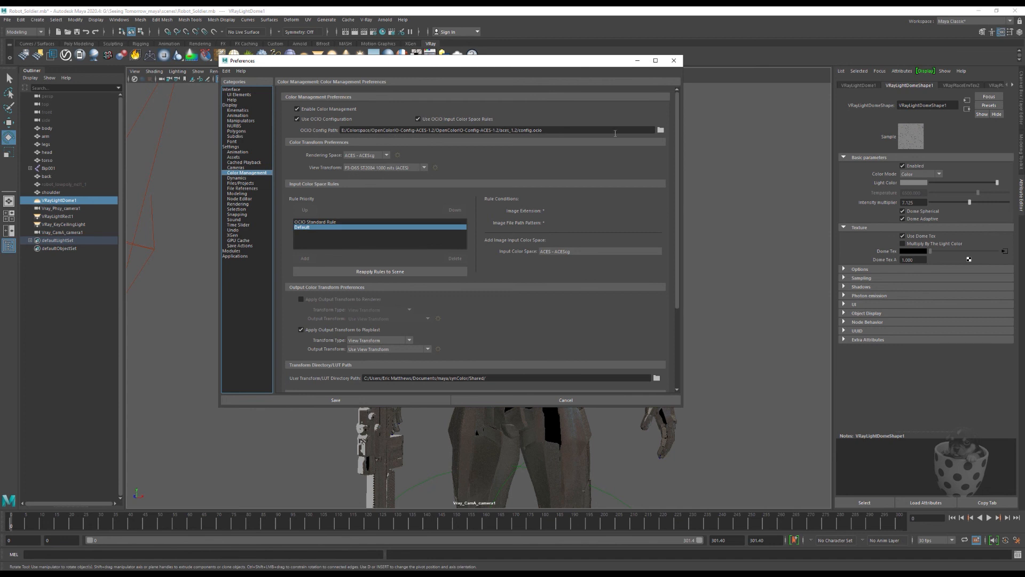
# Step: Browse for the OCIO config from the E: drive down to the Colorspace ACES 1.2 package's aces_1.2 folder, and cancel the file selection
pyautogui.click(661, 130)
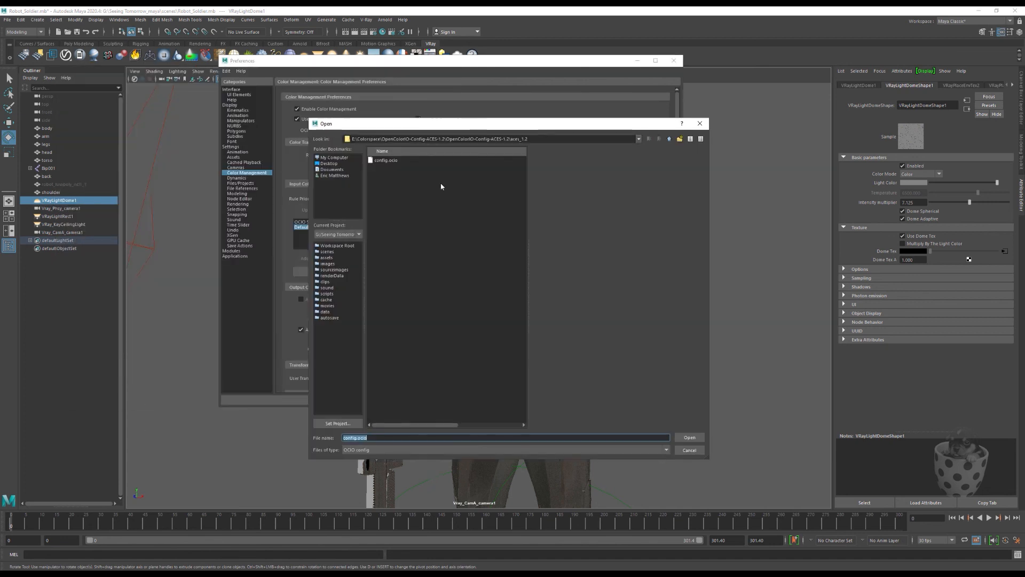
pyautogui.click(669, 139)
pyautogui.click(670, 139)
pyautogui.click(670, 139)
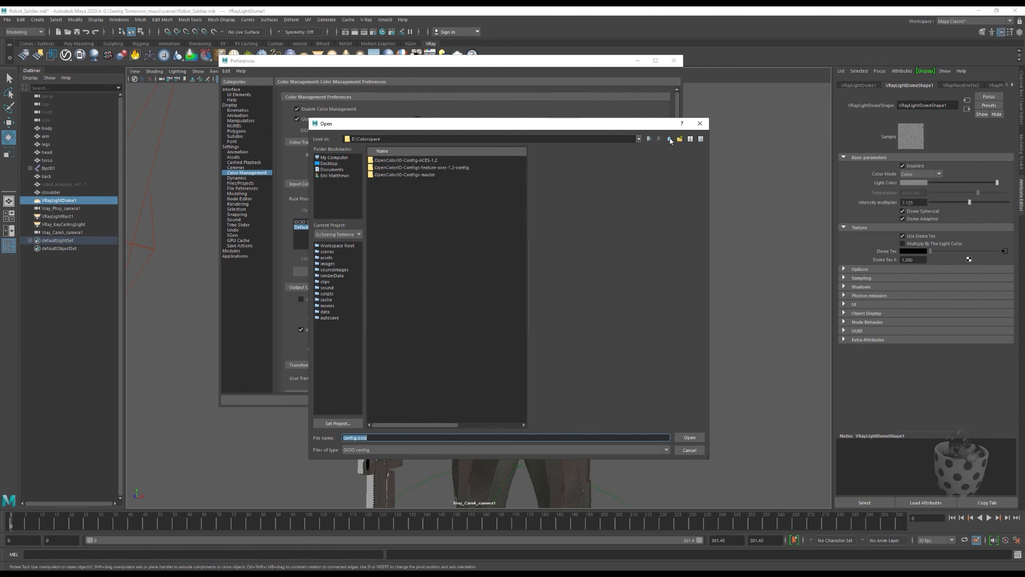
pyautogui.click(670, 139)
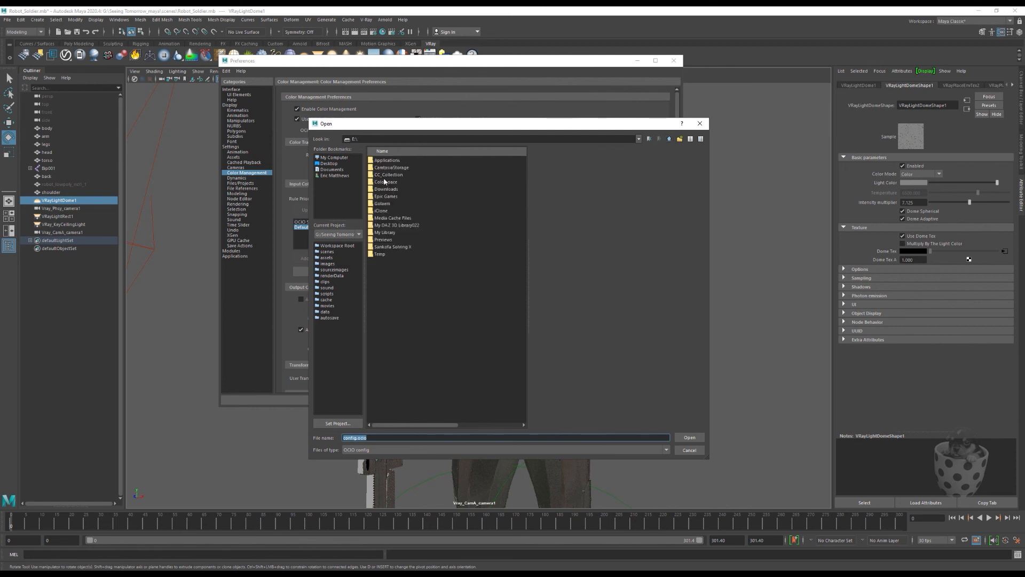
pyautogui.click(372, 184)
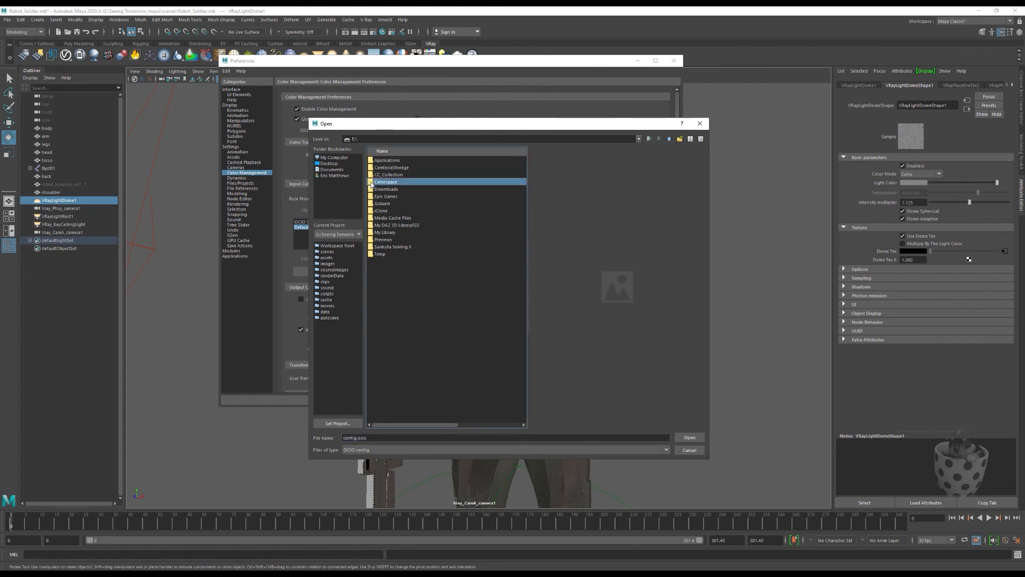
pyautogui.doubleClick(372, 184)
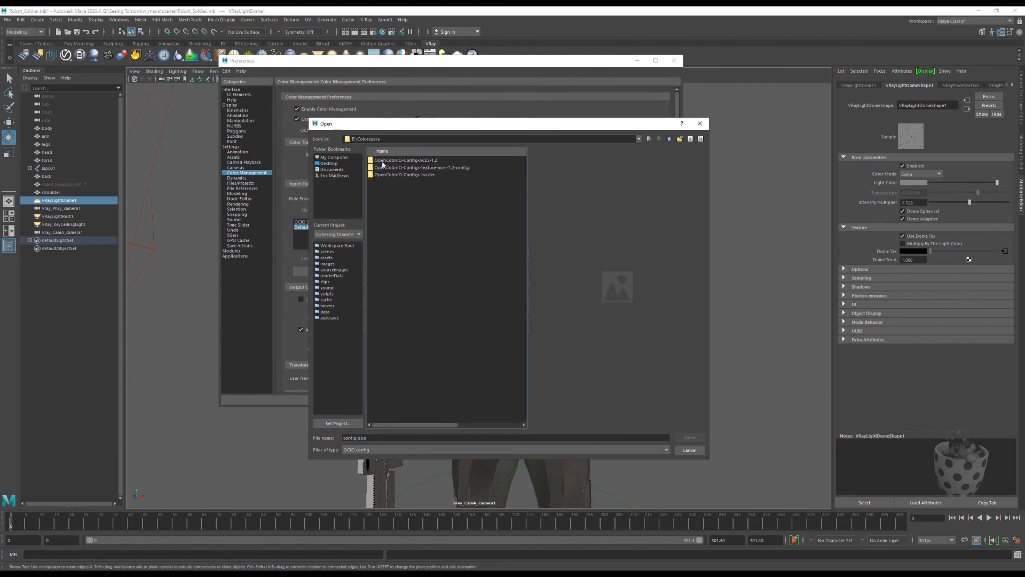
pyautogui.doubleClick(380, 161)
pyautogui.doubleClick(398, 161)
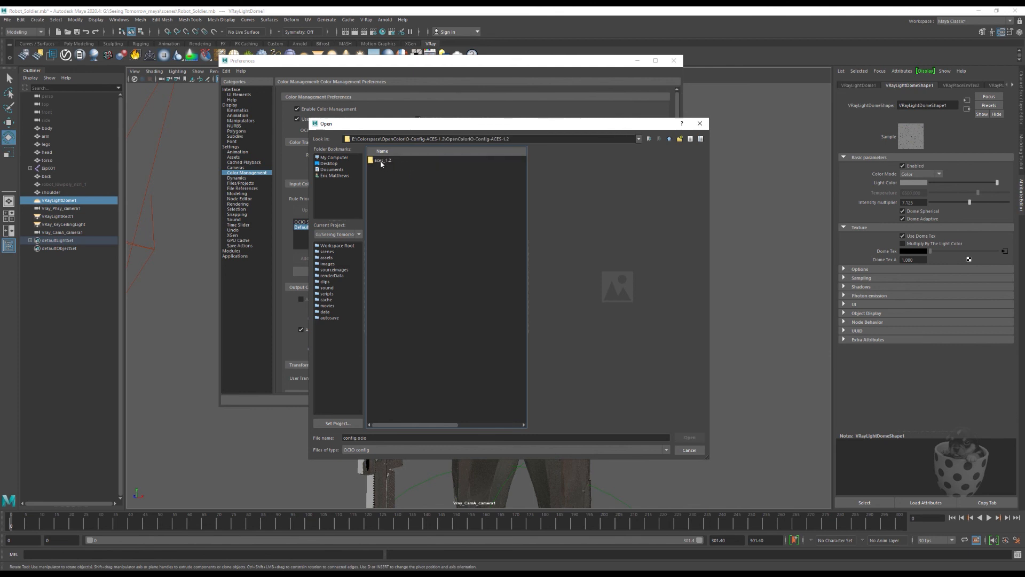
pyautogui.doubleClick(381, 161)
pyautogui.click(689, 450)
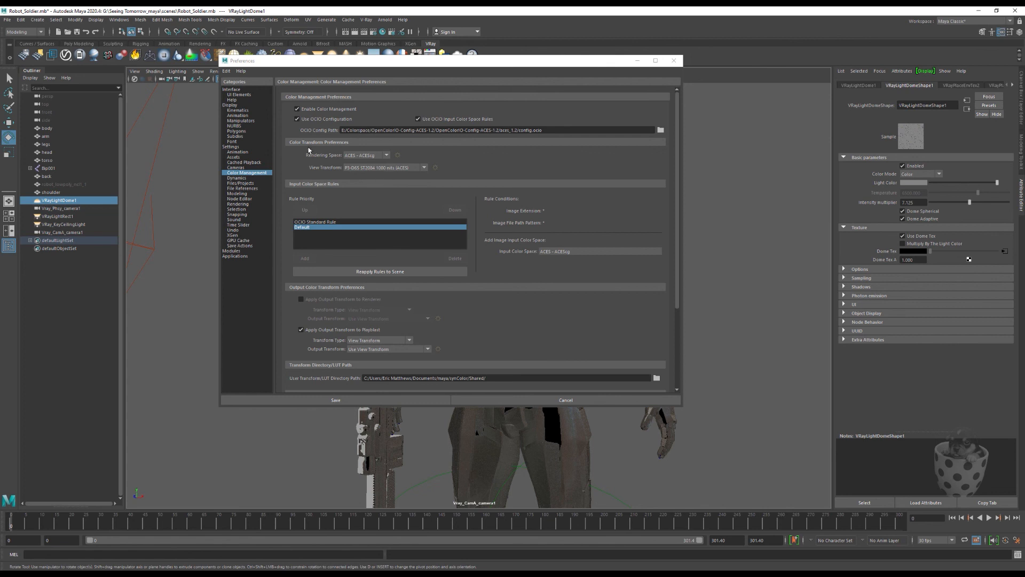
# Step: Set the View Transform to sRGB (ACES) and shift the preferences window aside to compare the robot's appearance
pyautogui.click(422, 168)
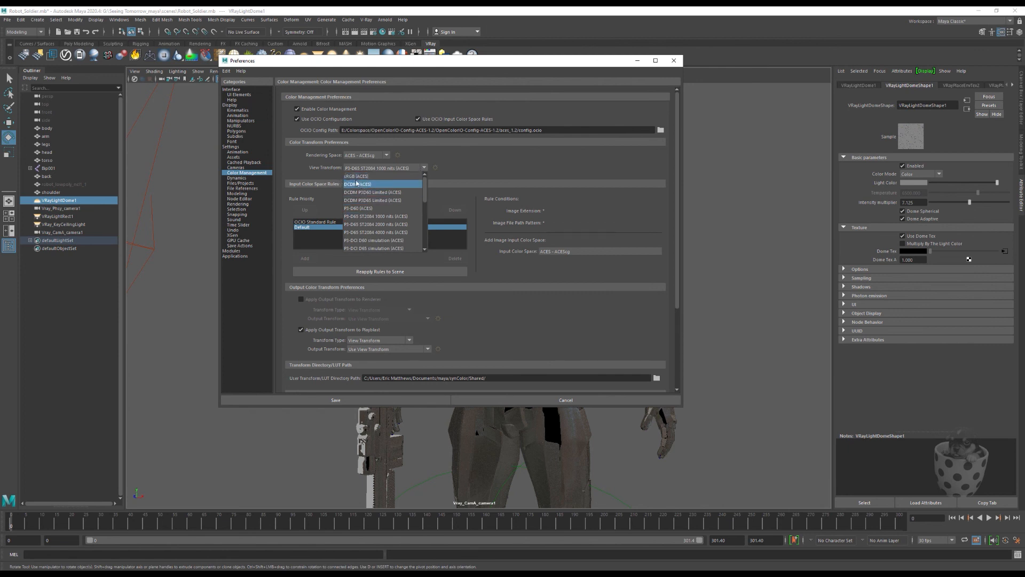
pyautogui.click(355, 178)
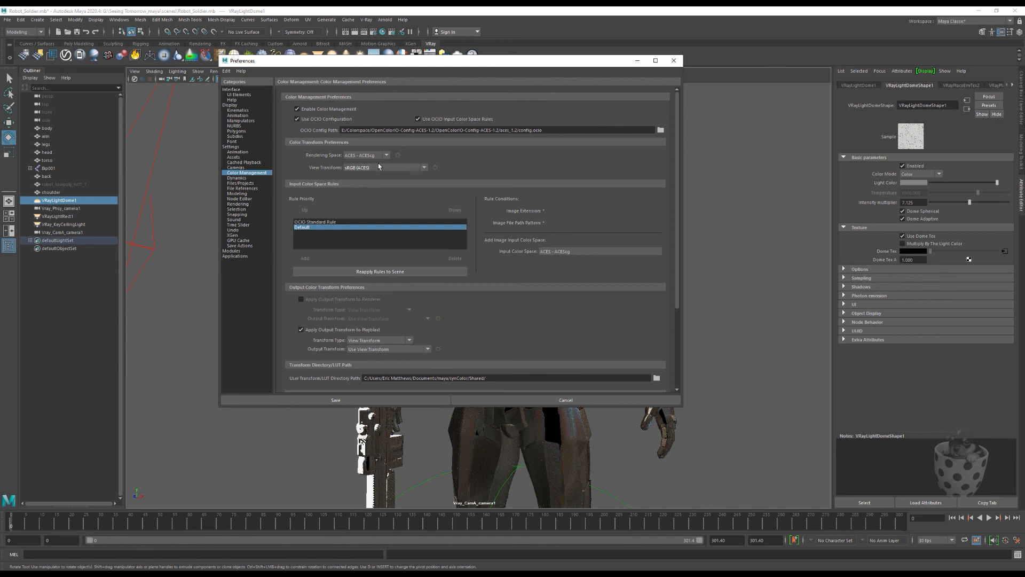
pyautogui.moveTo(507, 61); pyautogui.dragTo(314, 92)
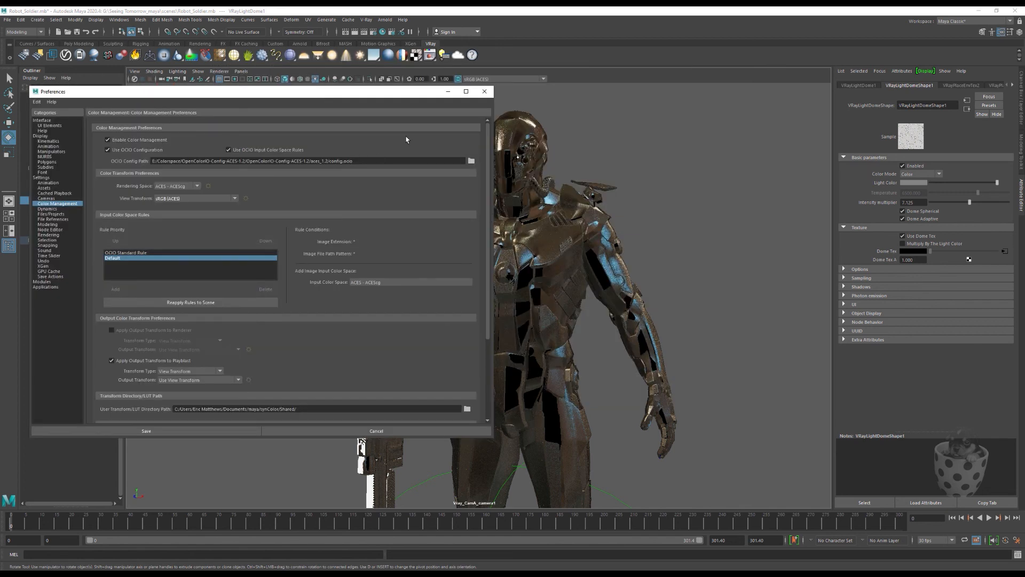
pyautogui.moveTo(383, 98); pyautogui.dragTo(582, 93)
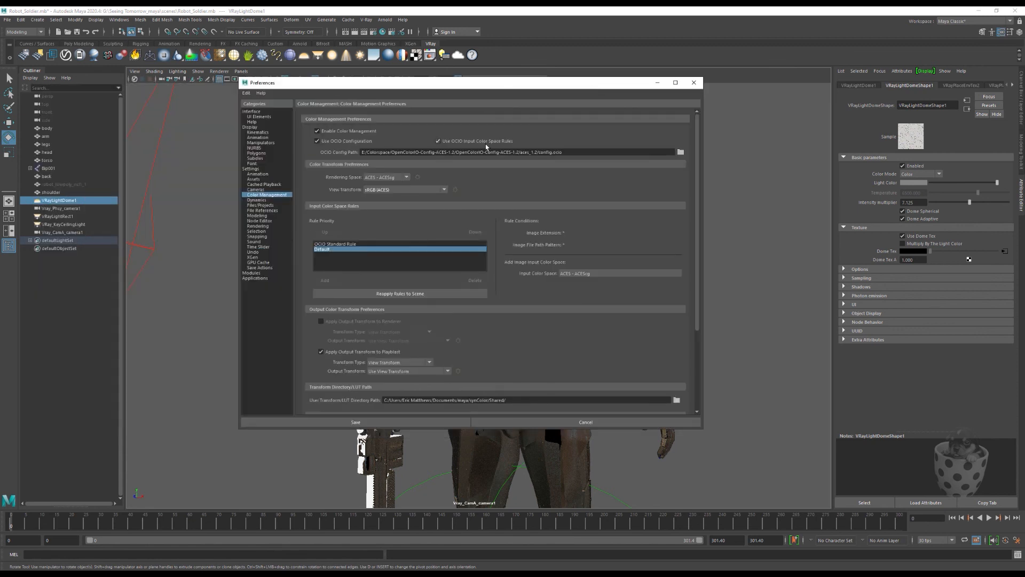
# Step: Look through the available View Transforms and set it to P3-D65 ST2084 1000 nits (ACES)
pyautogui.click(419, 190)
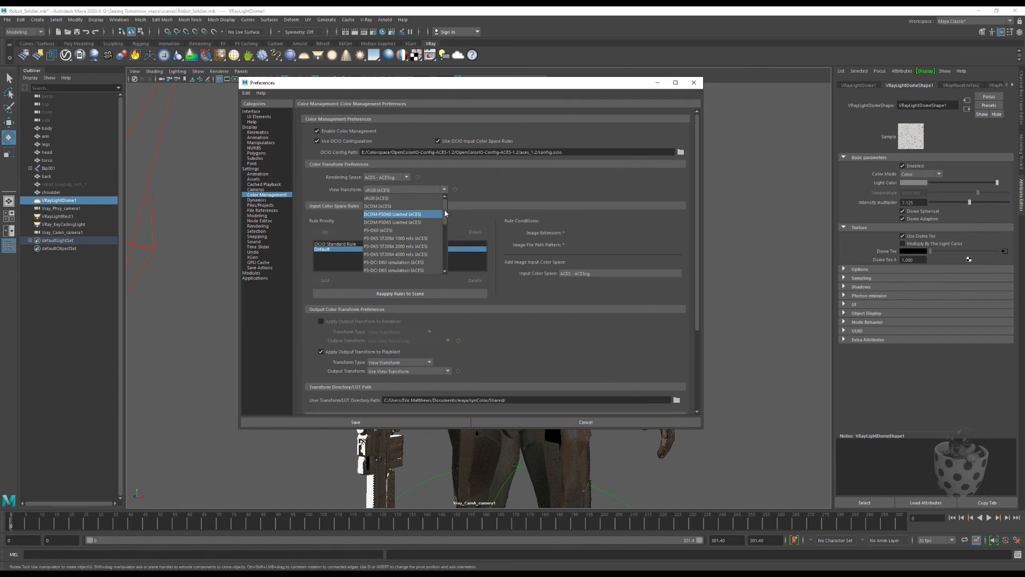
pyautogui.moveTo(446, 213); pyautogui.dragTo(445, 257)
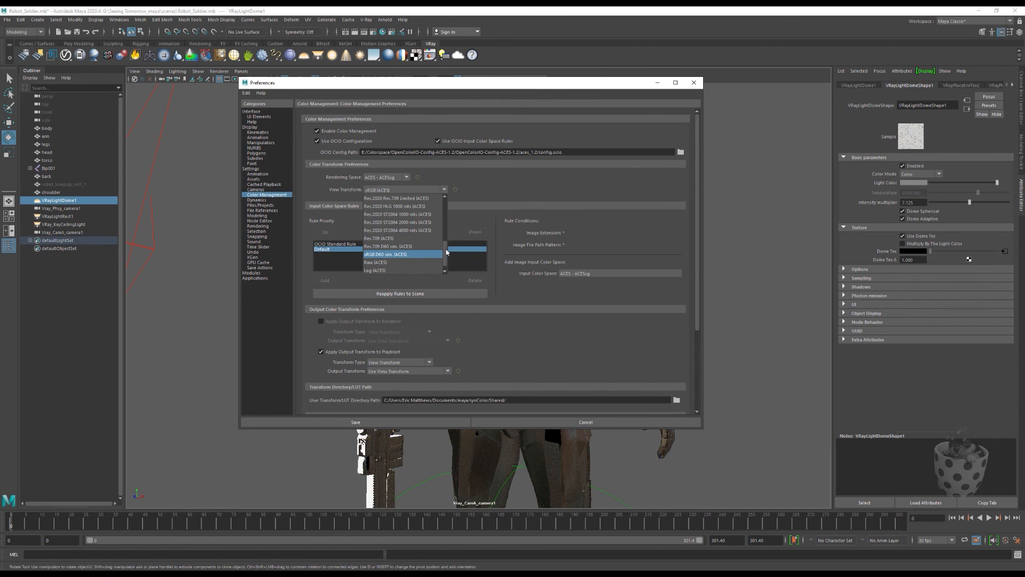
pyautogui.moveTo(447, 252); pyautogui.dragTo(446, 212)
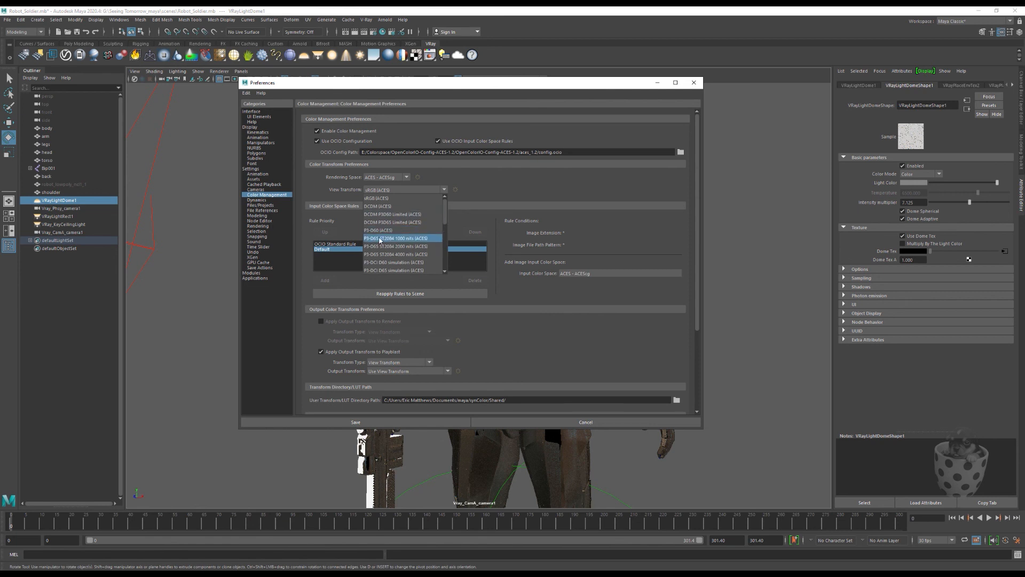
pyautogui.press('Escape')
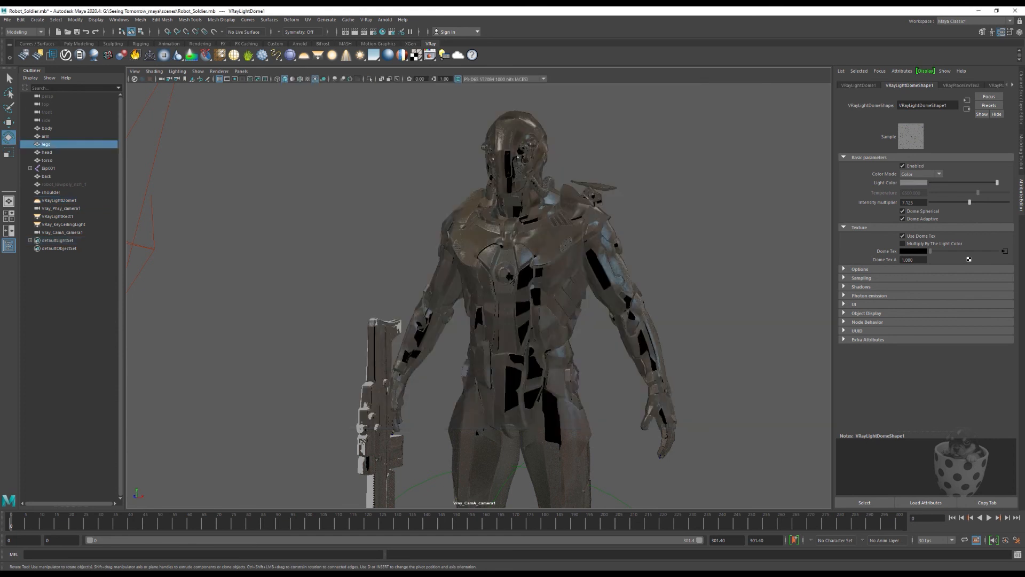
pyautogui.click(208, 376)
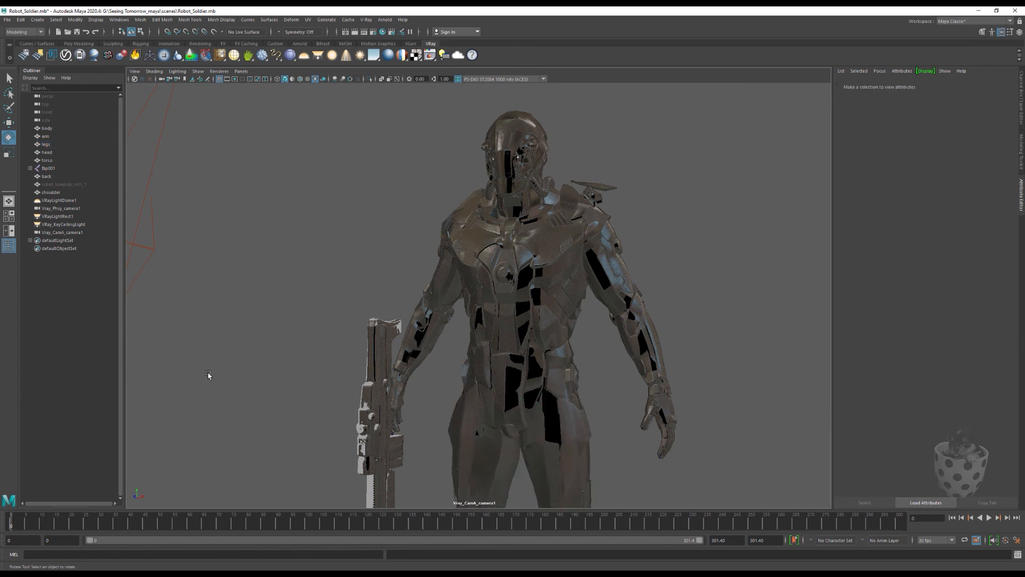
pyautogui.click(444, 272)
pyautogui.click(469, 232)
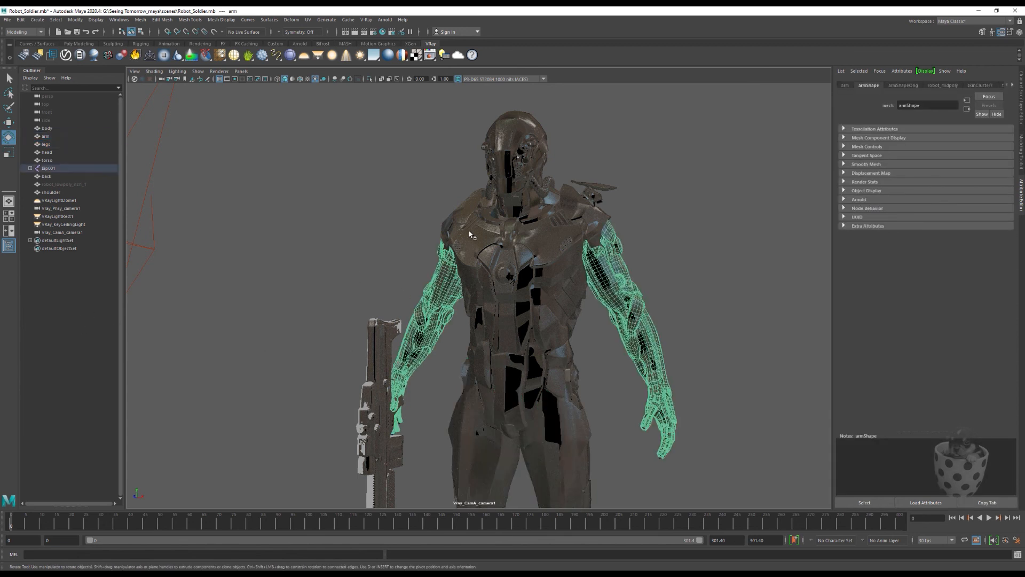
pyautogui.click(345, 252)
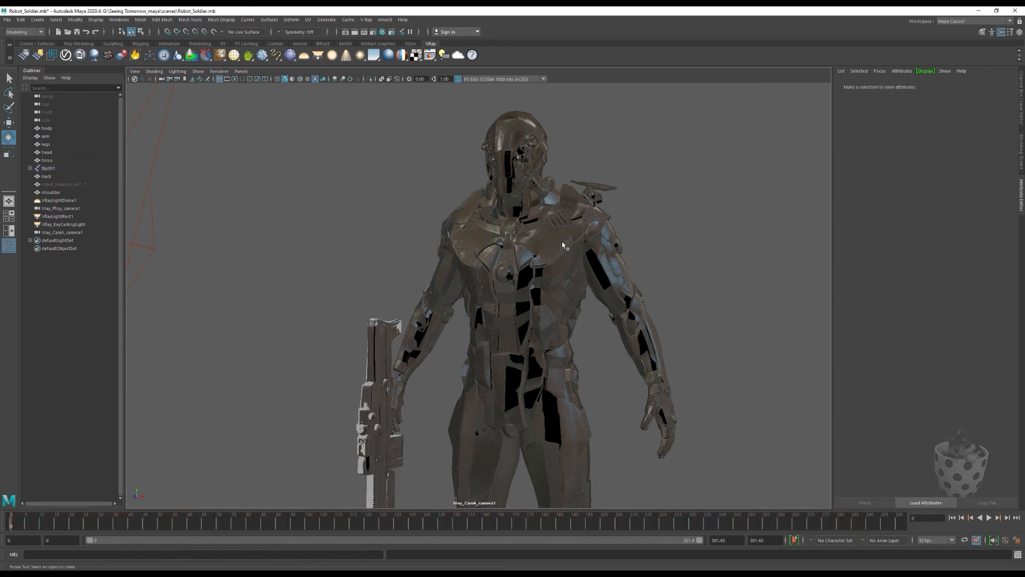
pyautogui.click(604, 267)
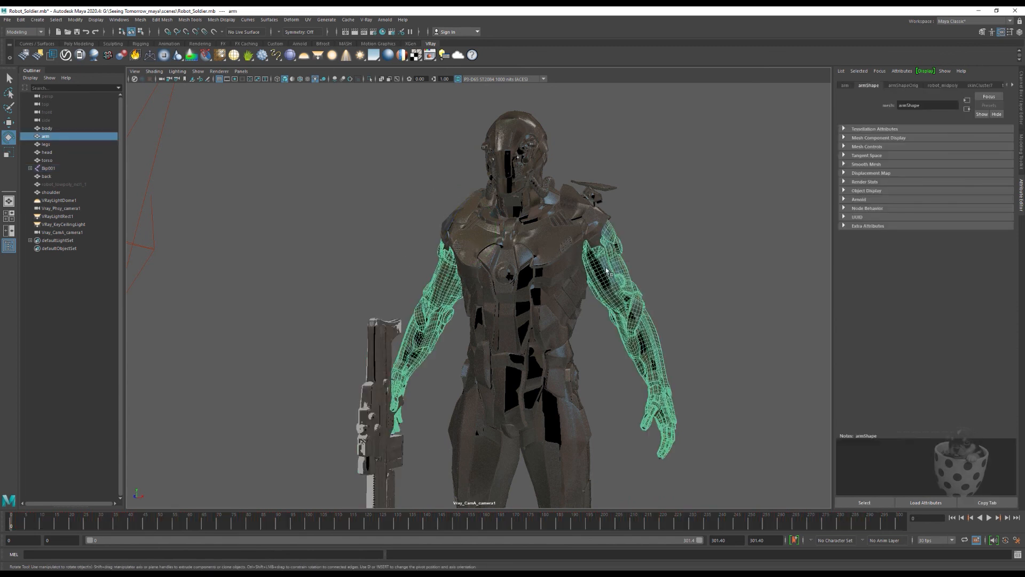
pyautogui.click(312, 221)
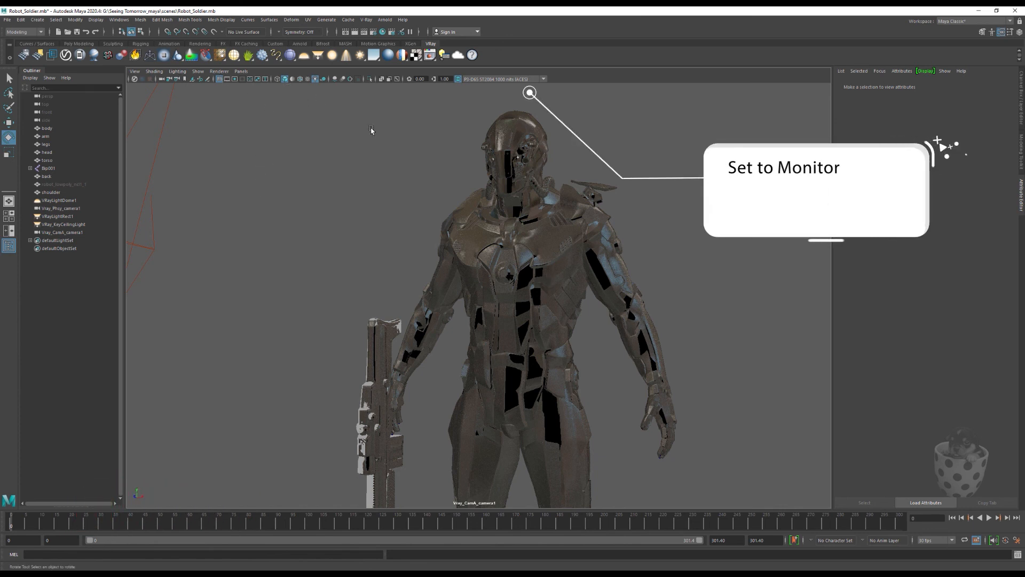
# Step: Open the Hypershade and move its window higher on the screen
pyautogui.click(118, 19)
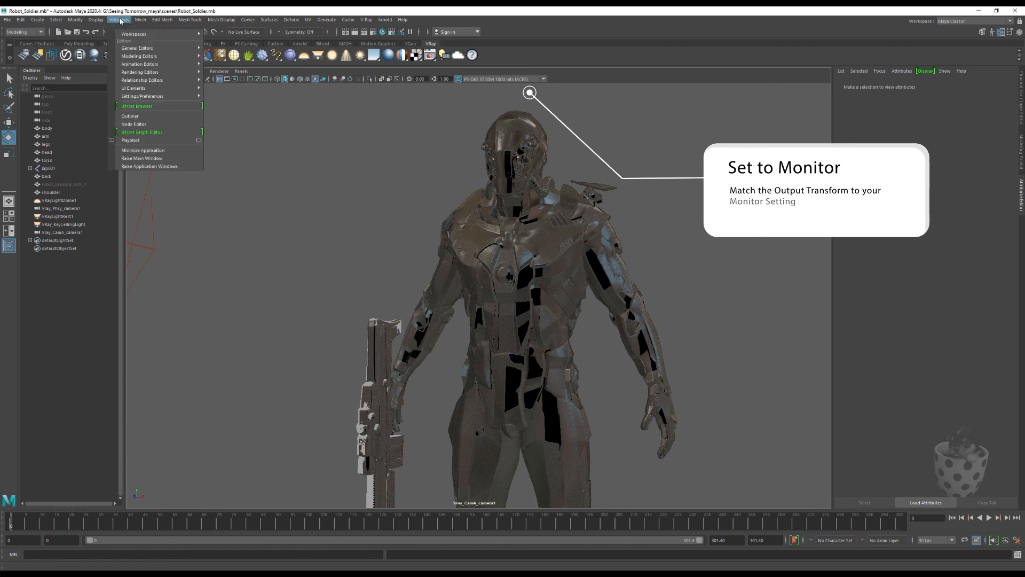
pyautogui.moveTo(140, 72)
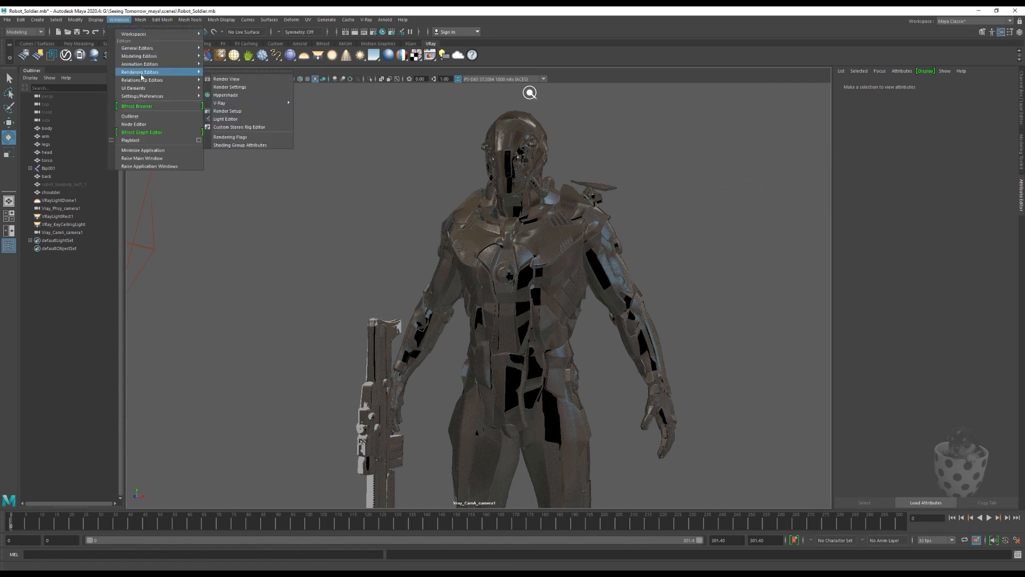
pyautogui.click(244, 96)
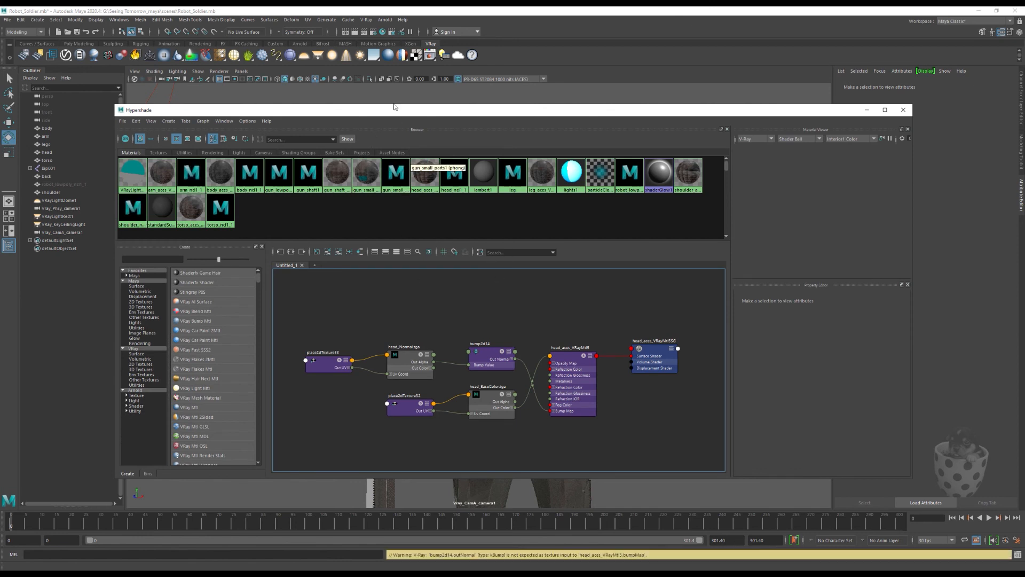
pyautogui.moveTo(394, 106); pyautogui.dragTo(394, 83)
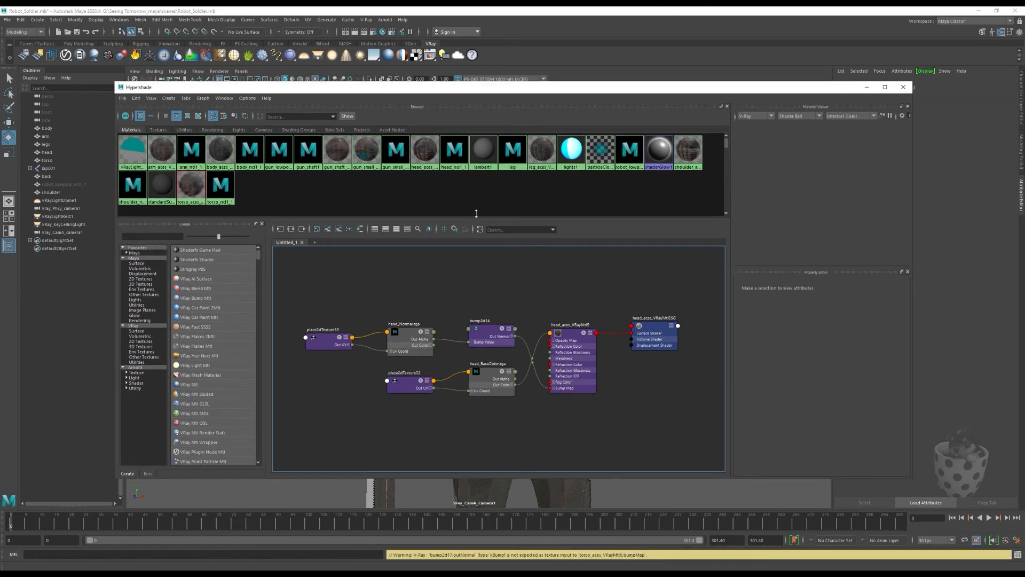
# Step: Clear the node graph and graph the network of the head_aces_VRayMtl5 material
pyautogui.click(572, 335)
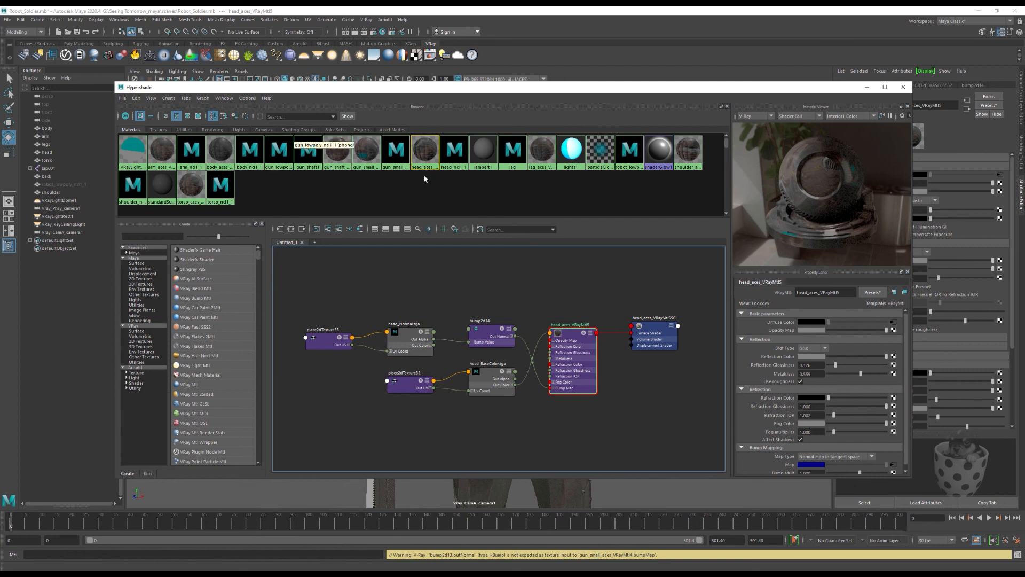
pyautogui.click(426, 161)
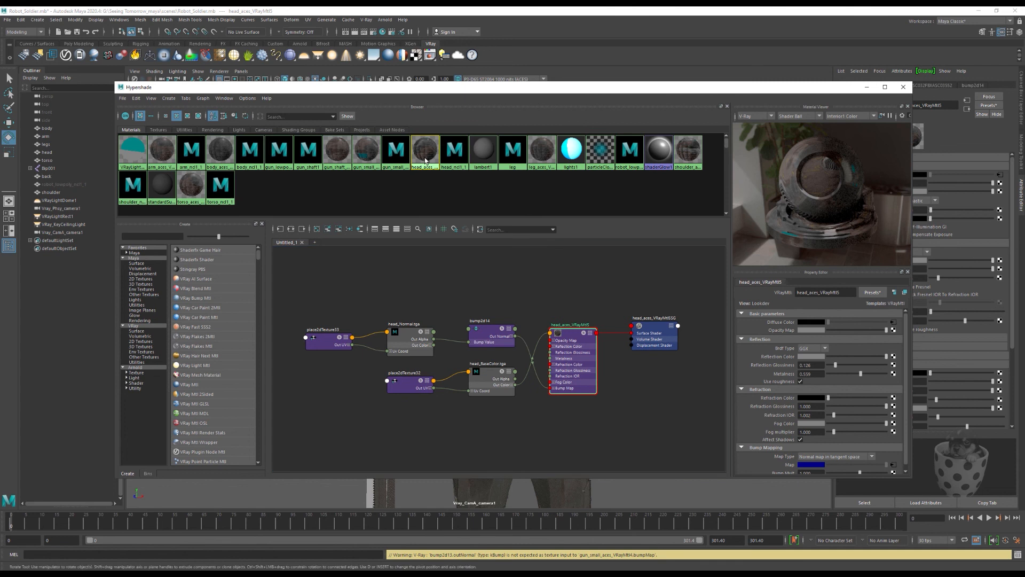
pyautogui.click(203, 98)
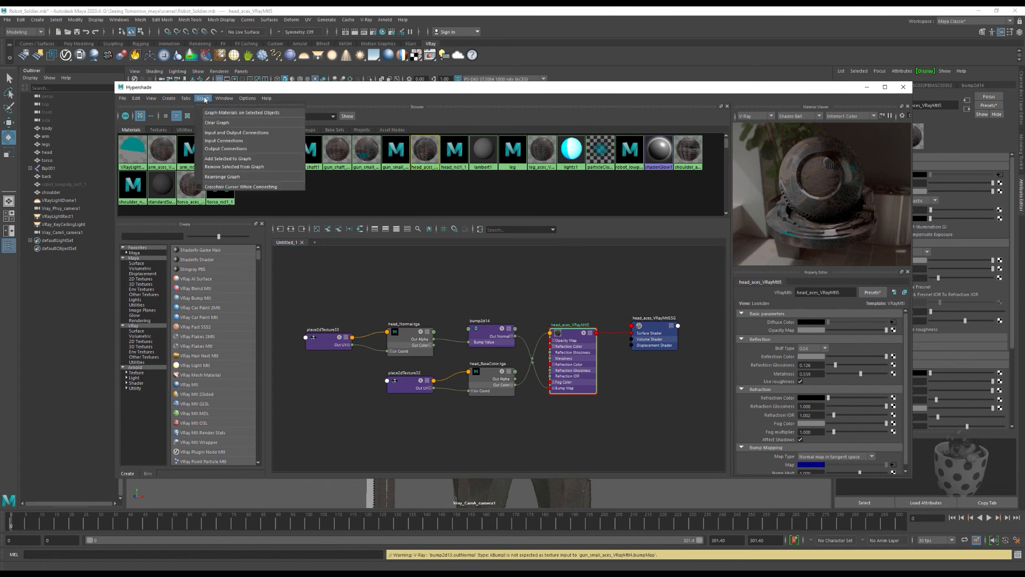
pyautogui.click(213, 126)
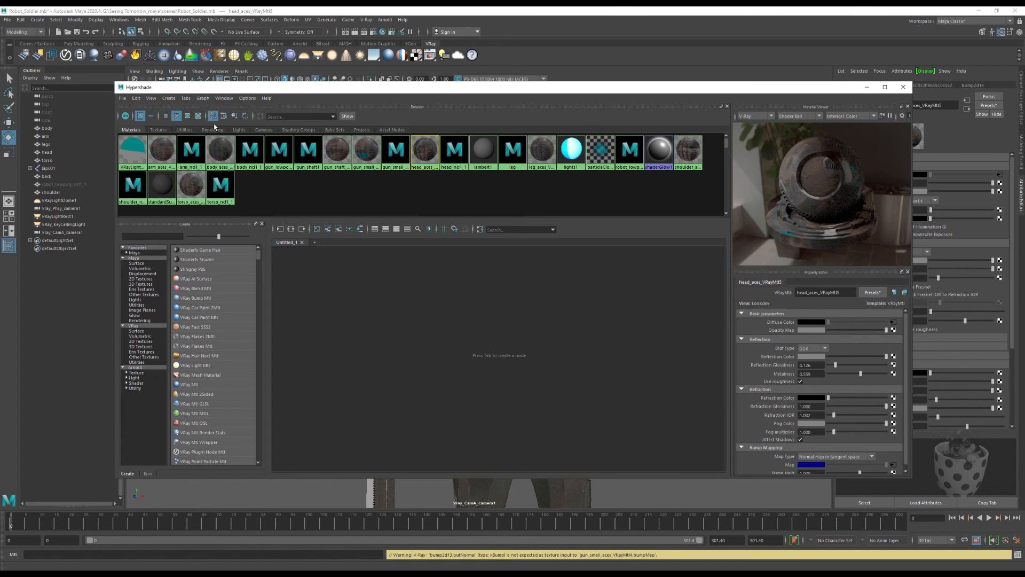
pyautogui.rightClick(423, 157)
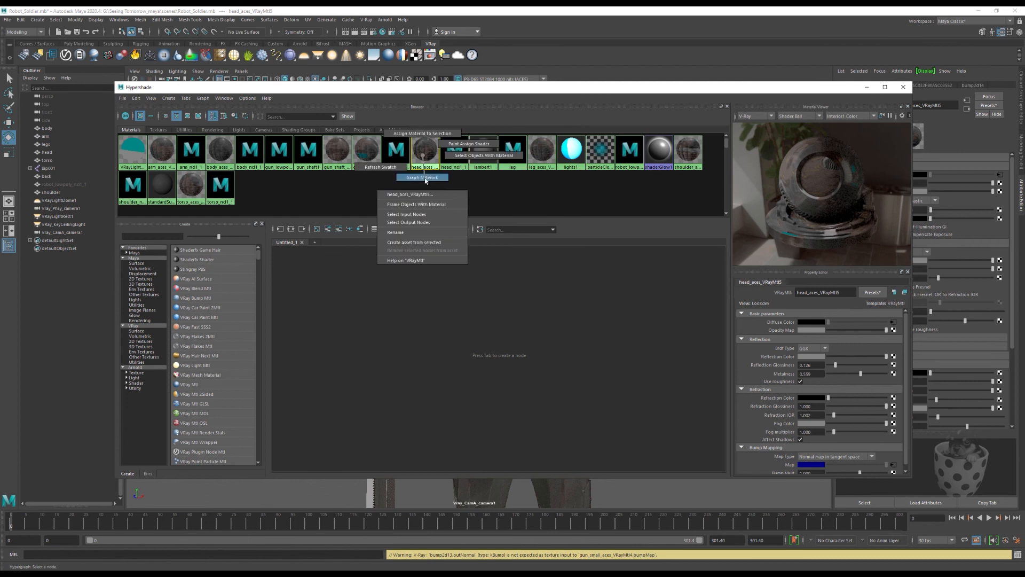
pyautogui.click(426, 178)
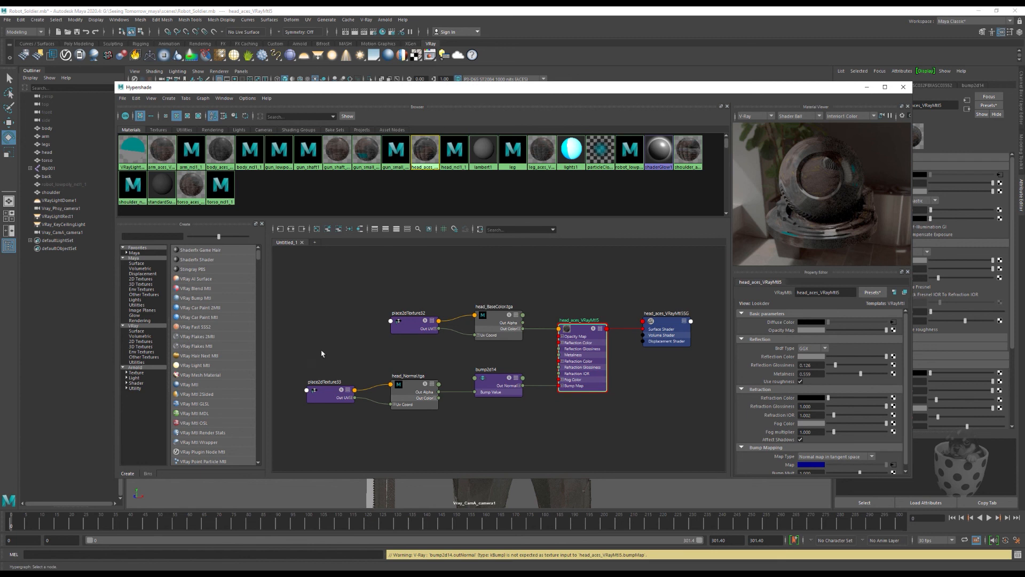
# Step: Set head_BaseColor.tga's color space to Utility - sRGB - Texture with Ignore CS File Rules enabled, and check head_Normal.tga's color space
pyautogui.click(495, 319)
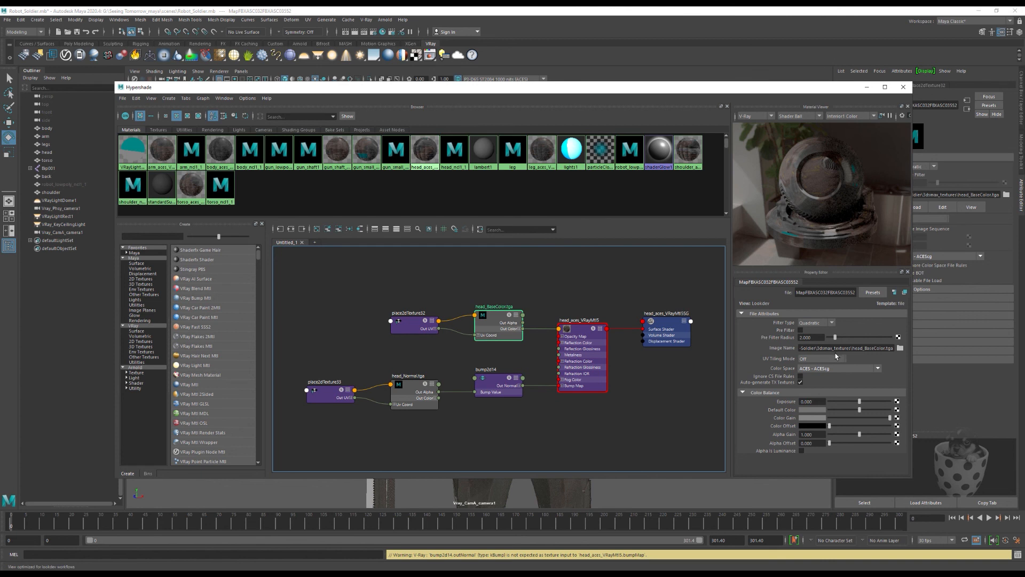
pyautogui.click(879, 369)
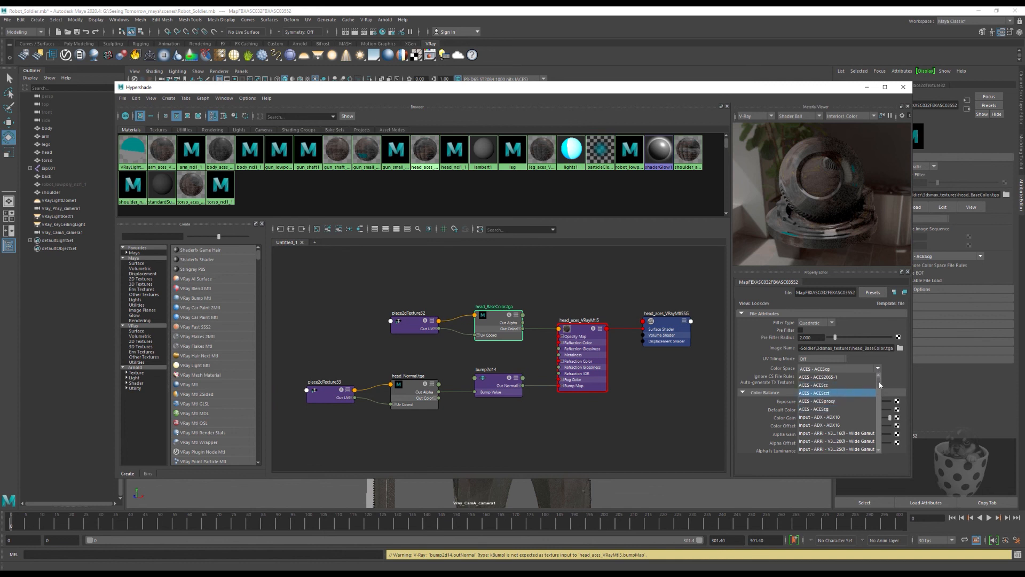
pyautogui.moveTo(879, 380); pyautogui.dragTo(884, 409)
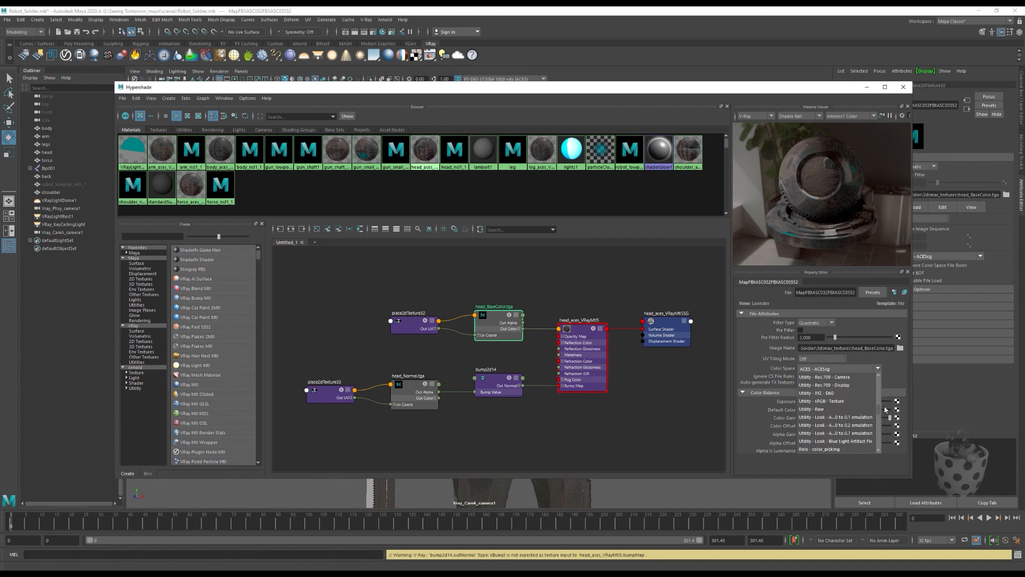
pyautogui.click(825, 401)
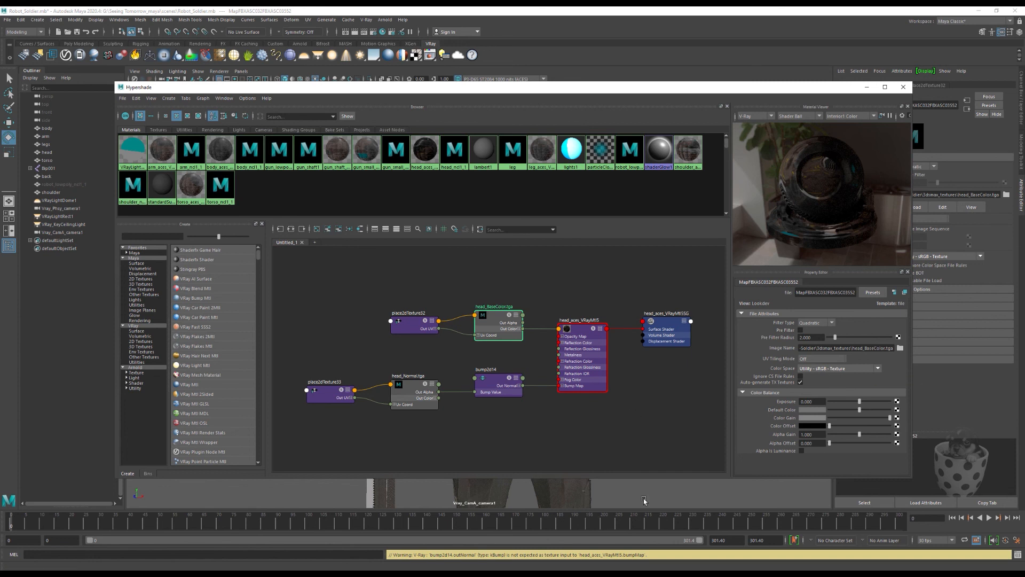
pyautogui.click(801, 377)
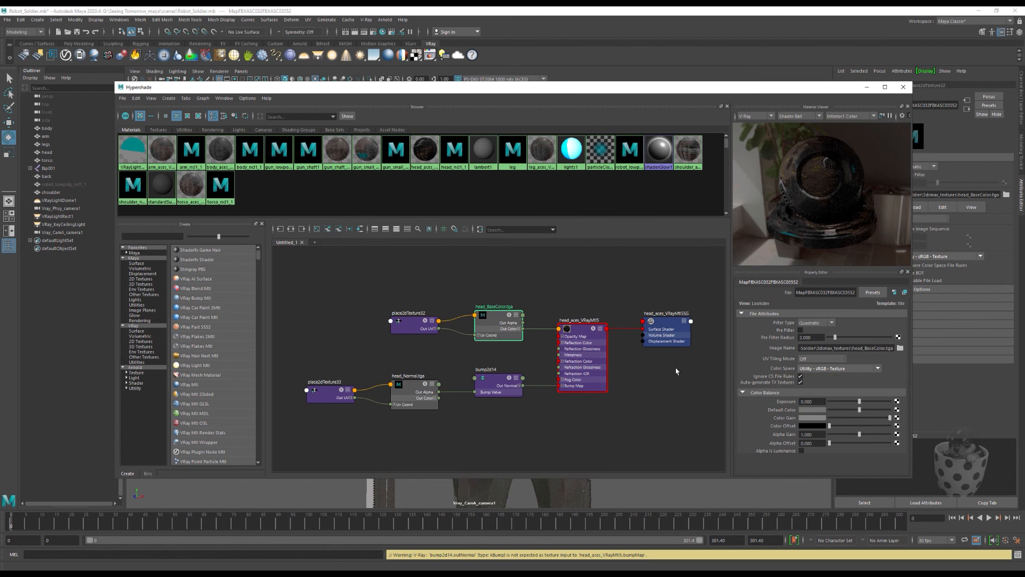
pyautogui.click(411, 388)
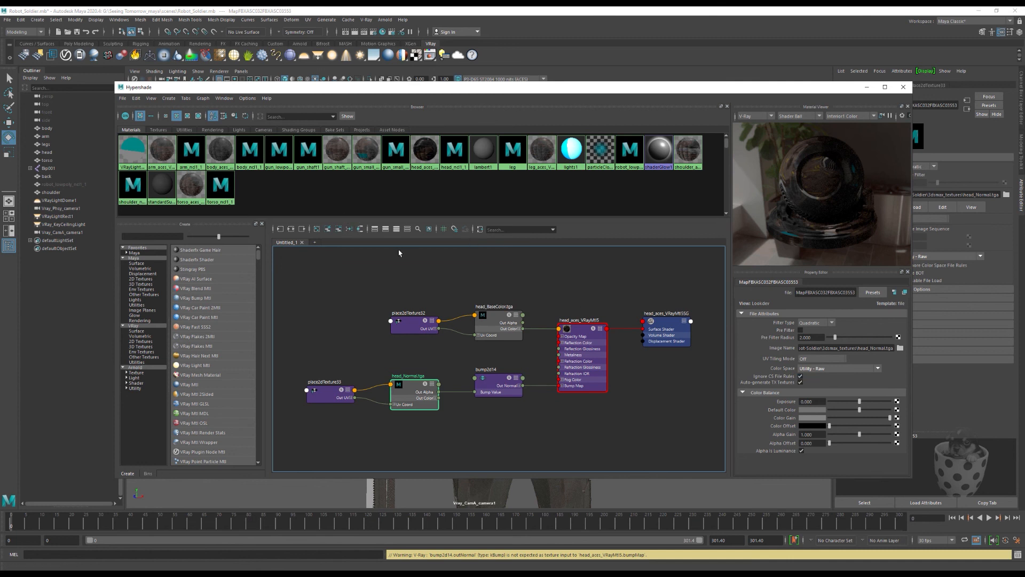
# Step: Graph the arm_aces_VRayMtl2 material and set arm_BaseColor.tga to Utility - sRGB - Texture with Ignore CS File Rules enabled
pyautogui.click(163, 158)
pyautogui.moveTo(162, 157); pyautogui.dragTo(163, 176, button='right')
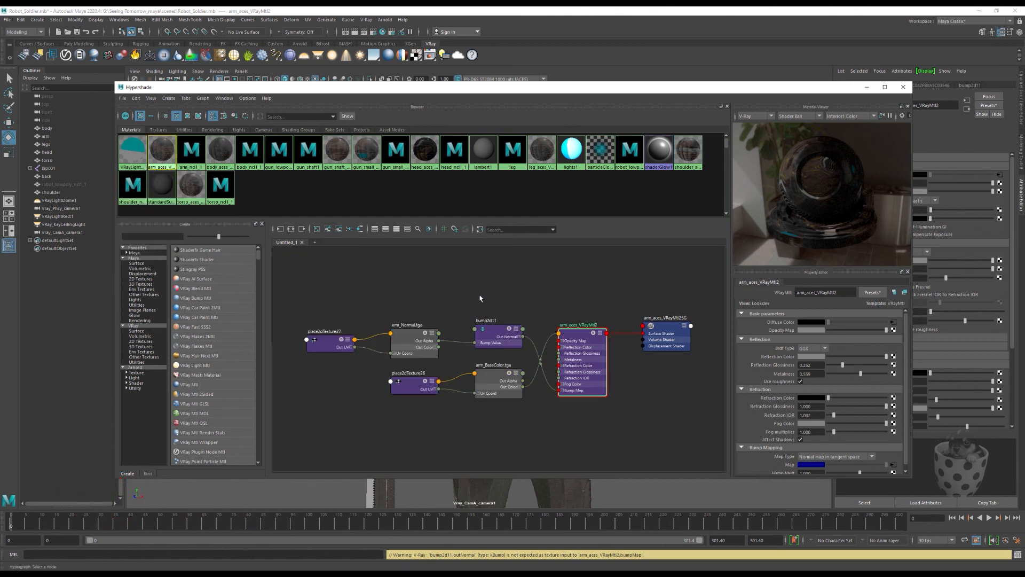
pyautogui.click(497, 380)
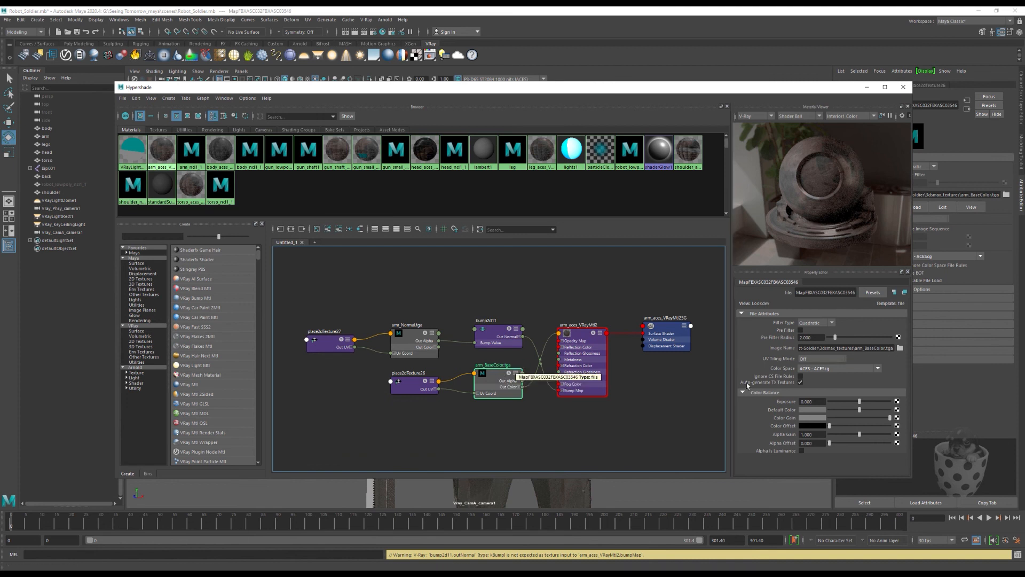
pyautogui.click(801, 376)
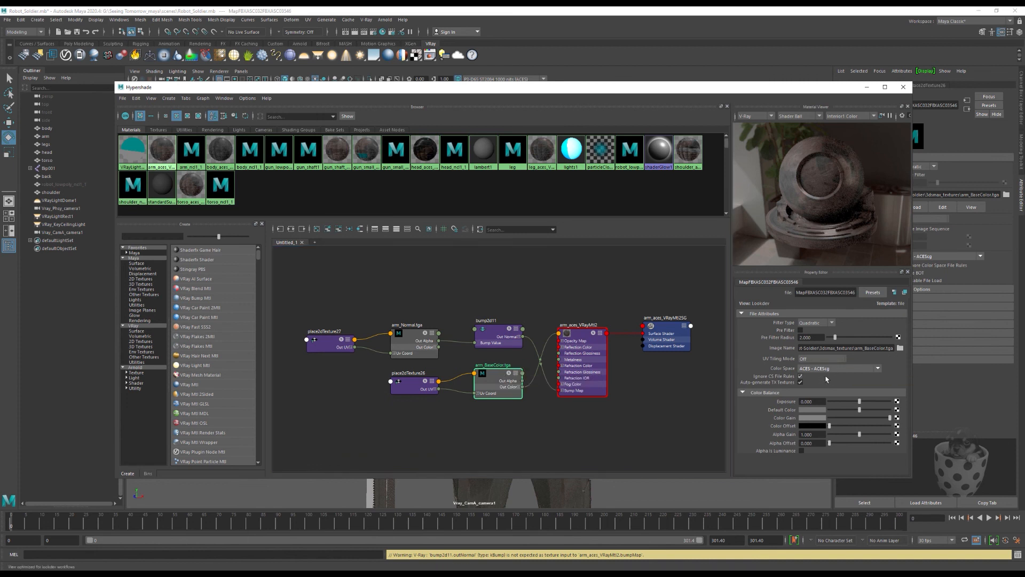
pyautogui.click(877, 369)
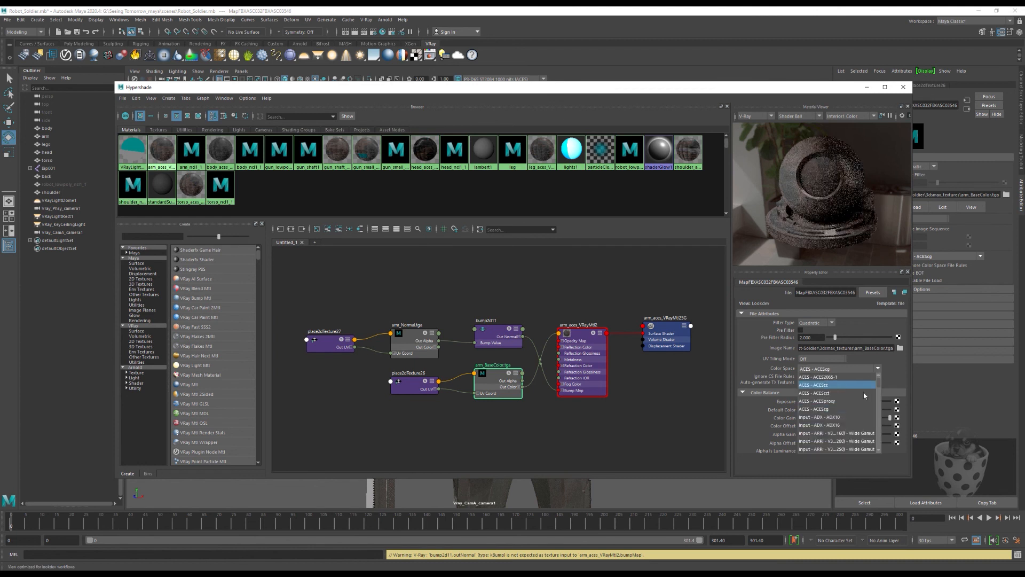
pyautogui.moveTo(883, 395); pyautogui.dragTo(883, 409)
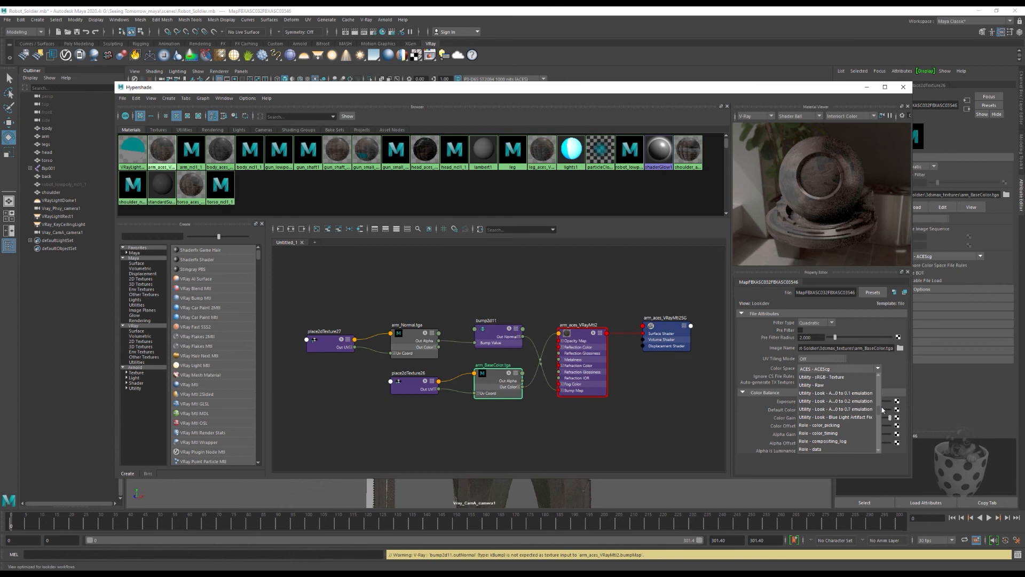
pyautogui.scroll(3, 883, 409)
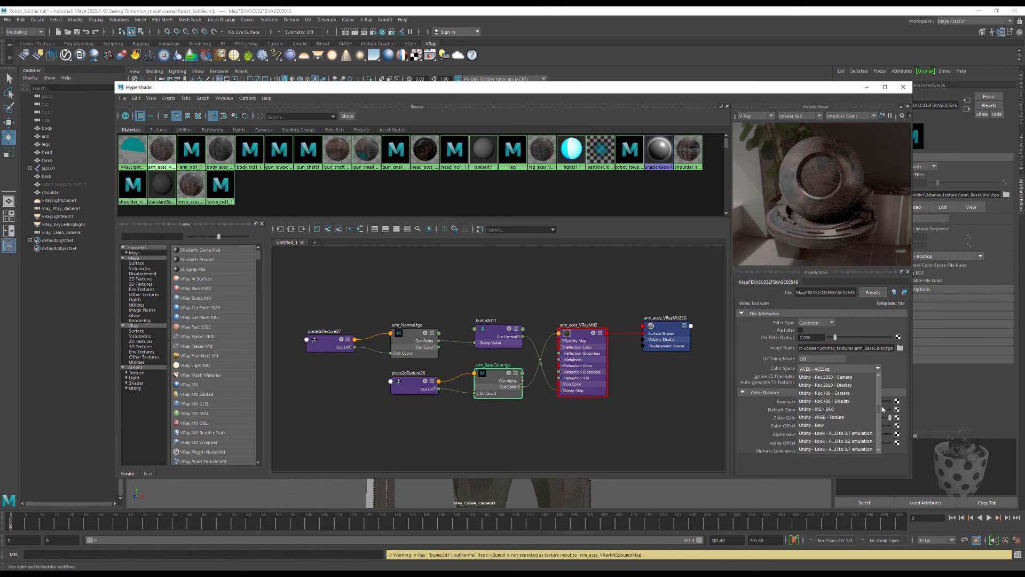
pyautogui.click(822, 418)
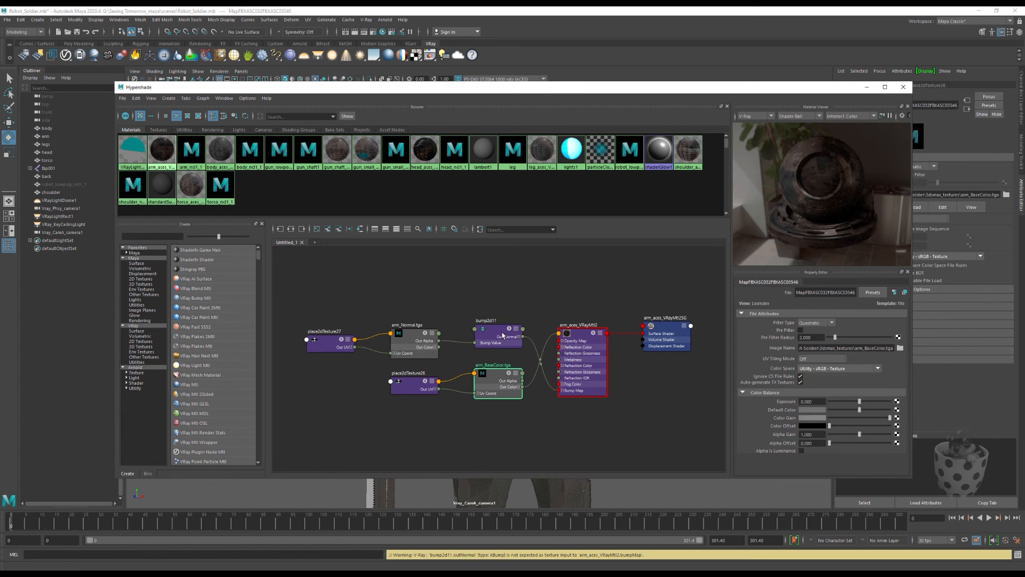
# Step: Save the scene and check the color space of the arm_Normal.tga texture
pyautogui.click(7, 19)
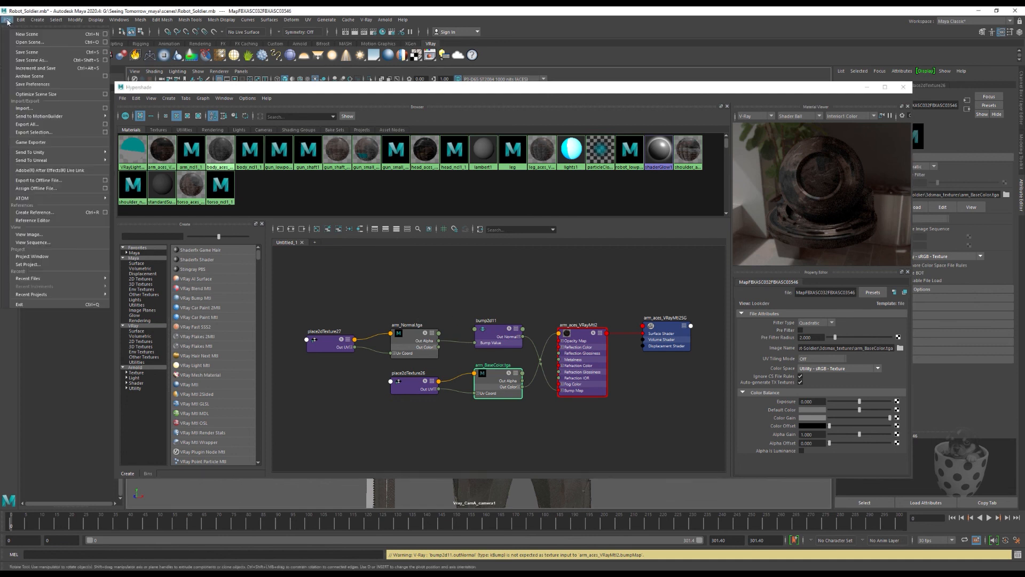
pyautogui.click(25, 51)
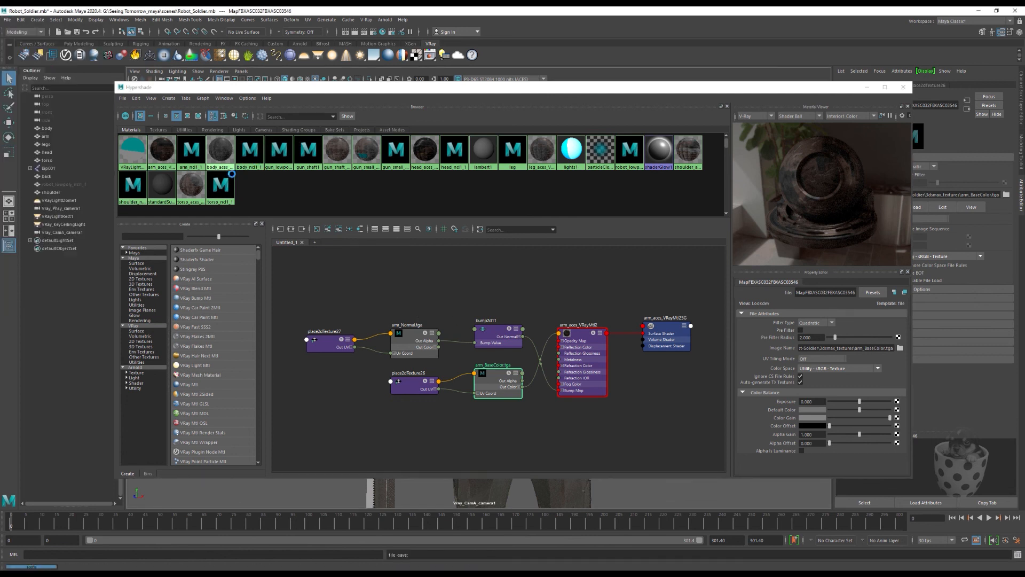
pyautogui.press('e')
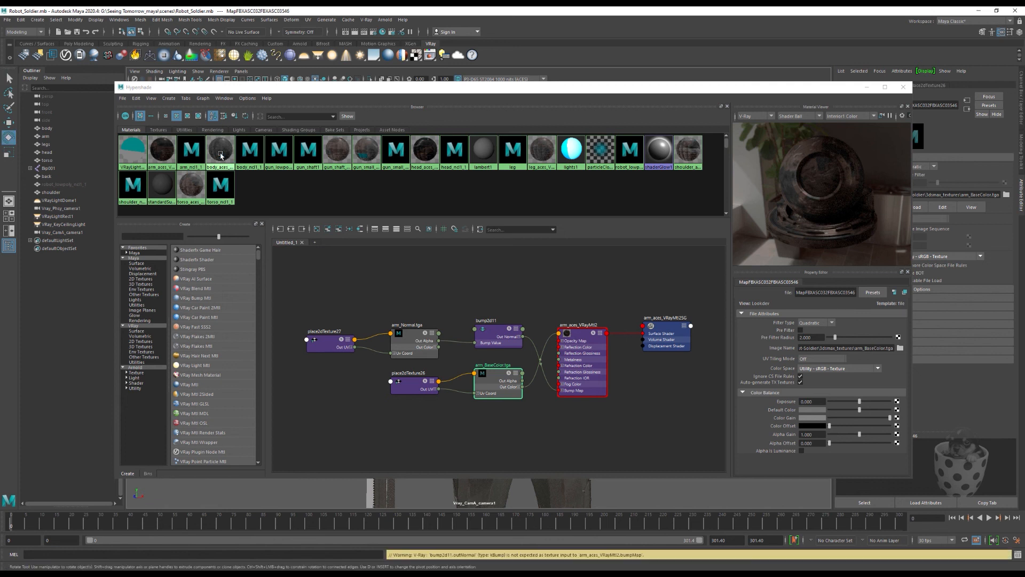
pyautogui.click(412, 335)
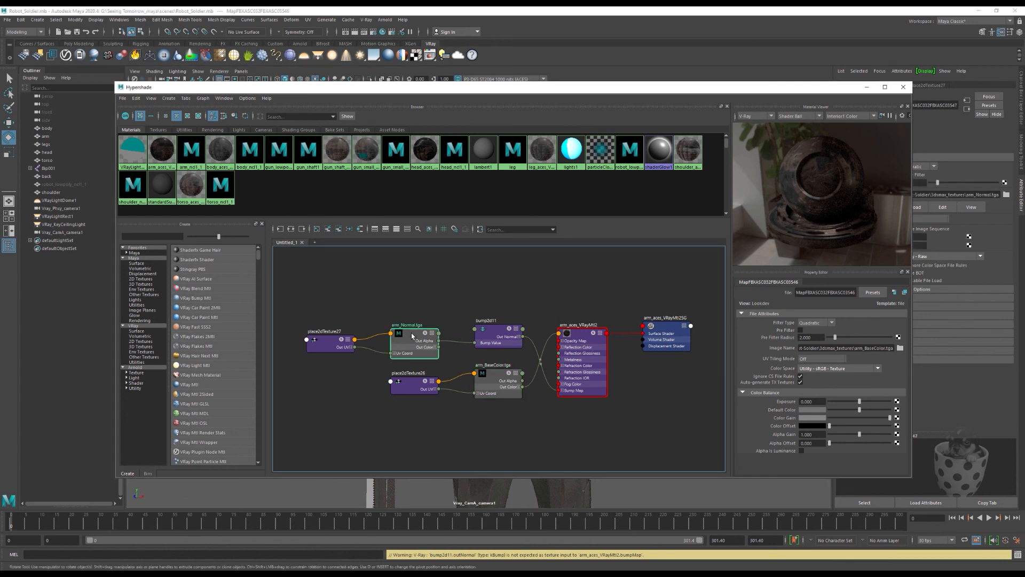
pyautogui.click(837, 368)
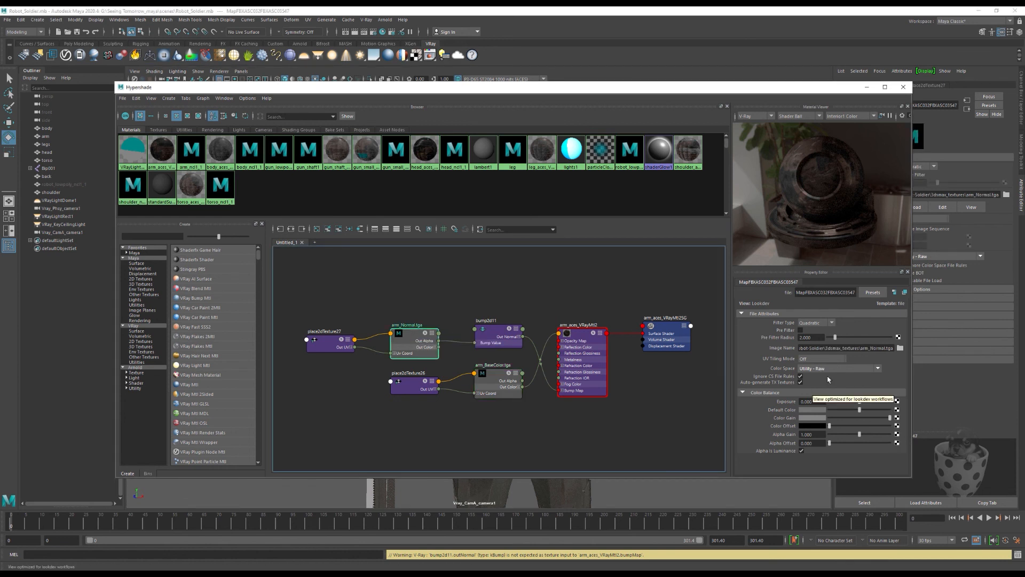
pyautogui.click(837, 368)
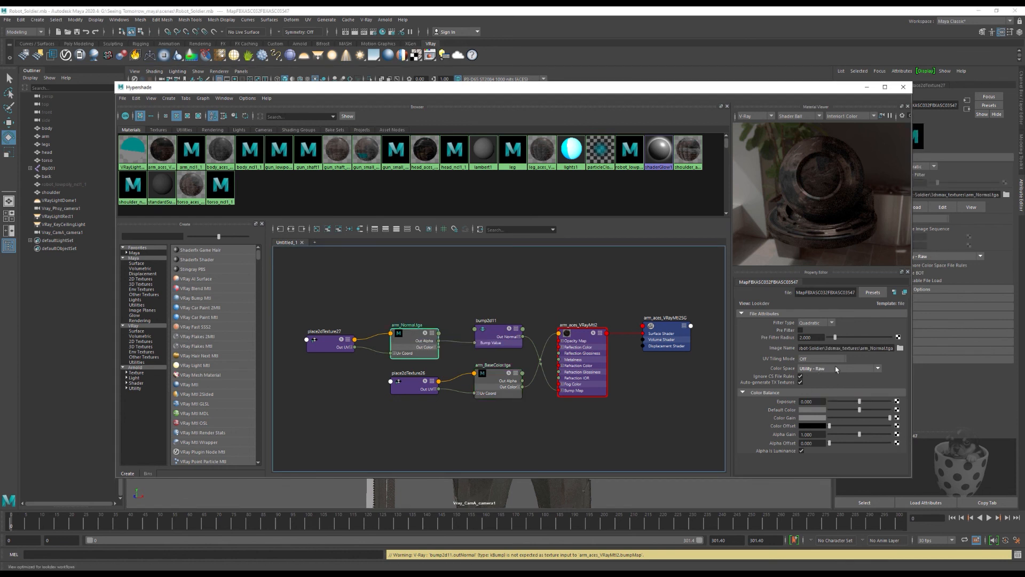
# Step: Graph the body_aces_VRayMtl3 material and set body_BaseColor.tga to Utility - sRGB - Texture with Ignore CS File Rules enabled
pyautogui.click(231, 159)
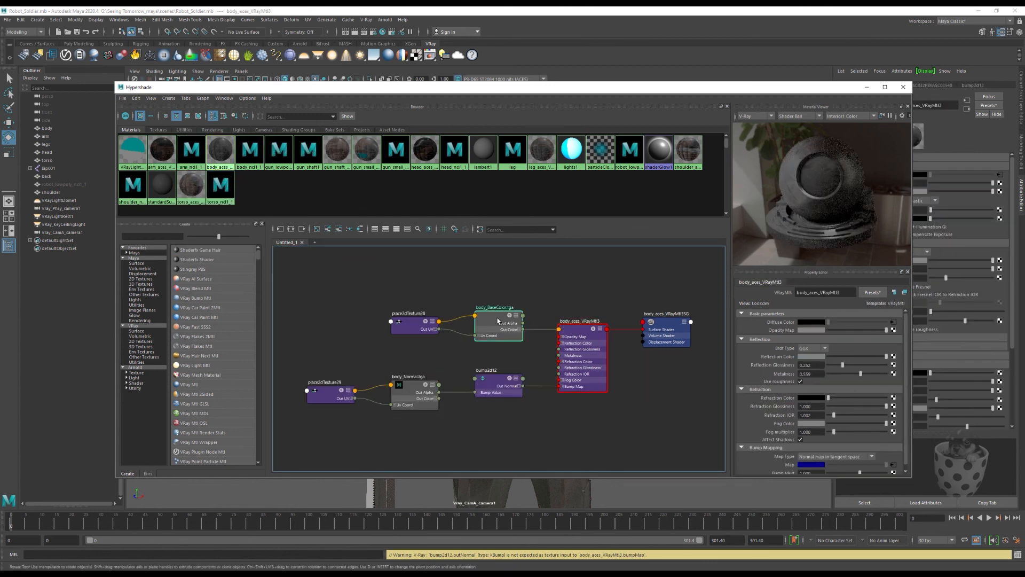
pyautogui.click(499, 321)
pyautogui.click(875, 368)
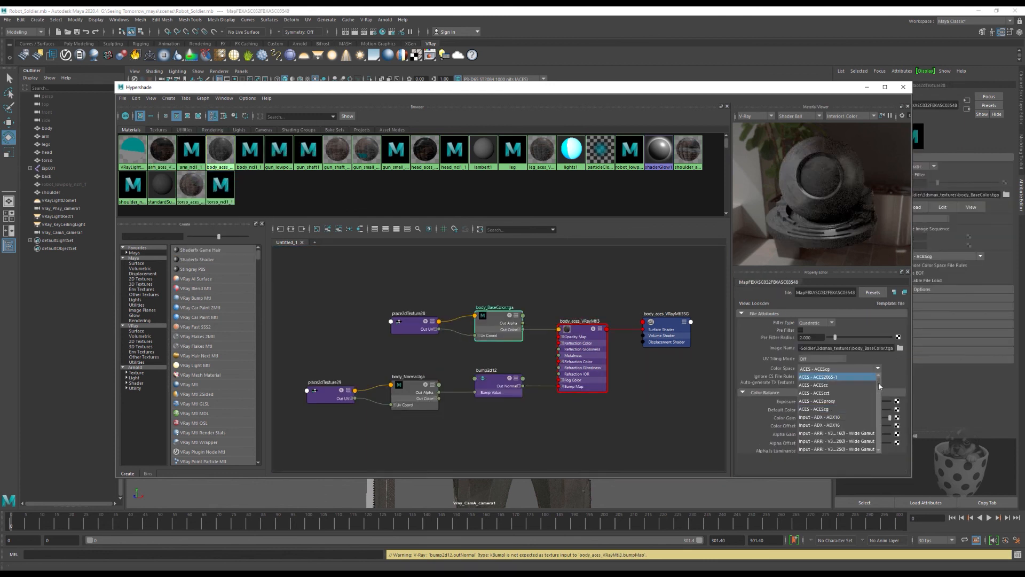
pyautogui.moveTo(879, 385); pyautogui.dragTo(881, 431)
pyautogui.click(841, 409)
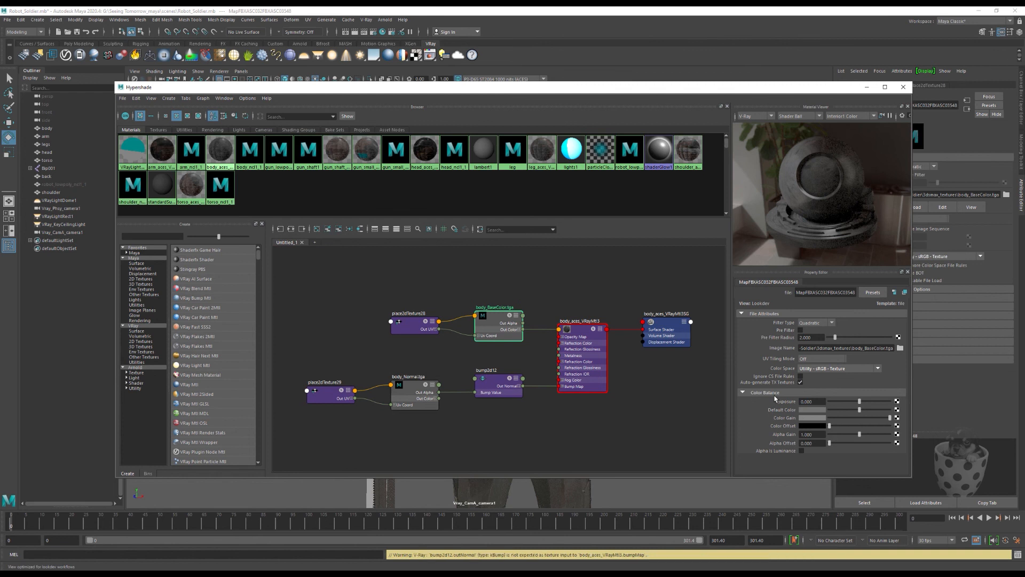
pyautogui.click(801, 376)
# Step: Set the gun_shaft_aces_VRayMtl1 material's gun_shaft_BaseColor.tga to Utility - sRGB - Texture with Ignore CS File Rules enabled, and save the scene
pyautogui.click(341, 159)
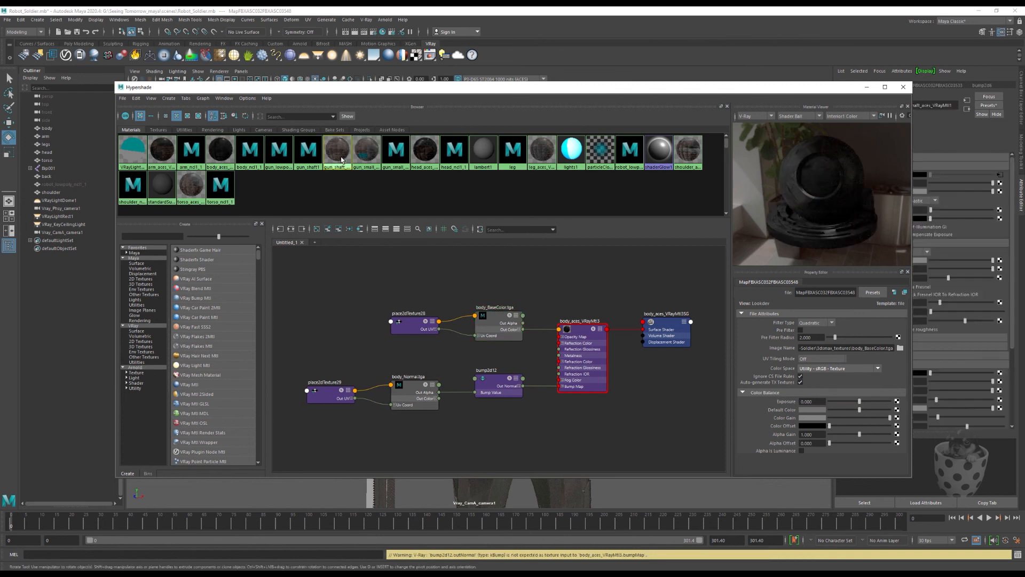
pyautogui.rightClick(341, 159)
pyautogui.click(342, 198)
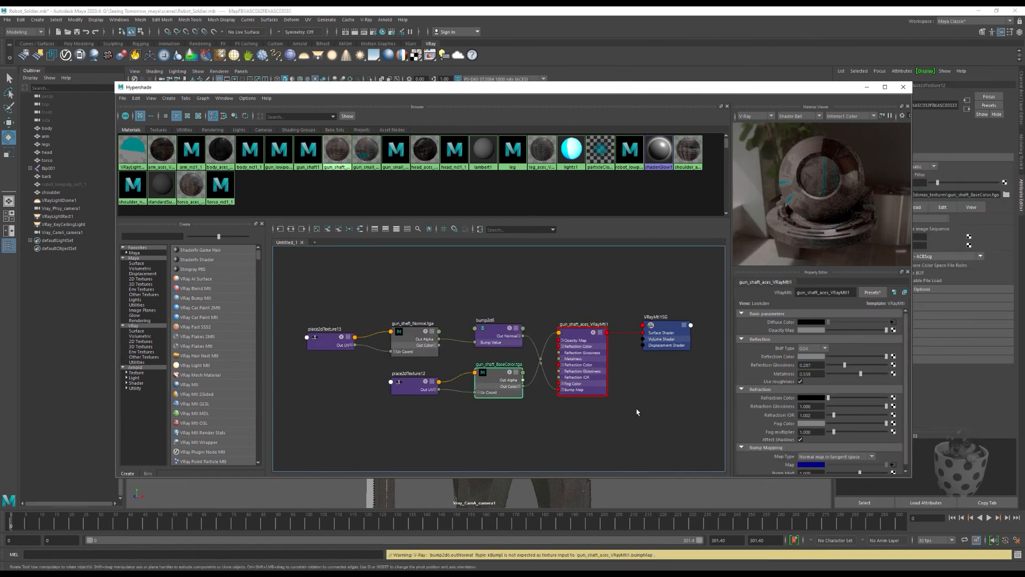
pyautogui.click(868, 370)
pyautogui.moveTo(879, 385); pyautogui.dragTo(882, 410)
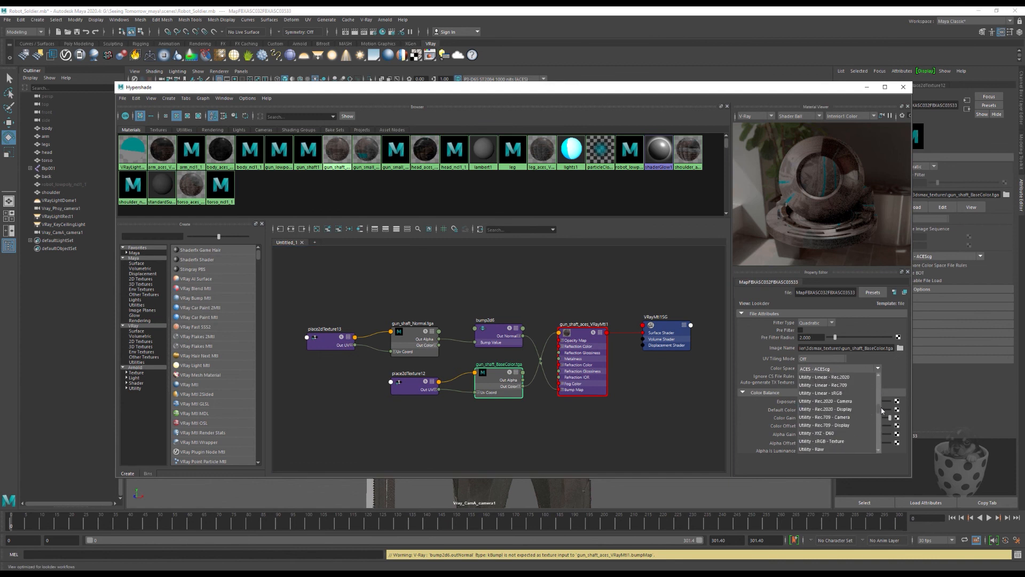
pyautogui.click(839, 441)
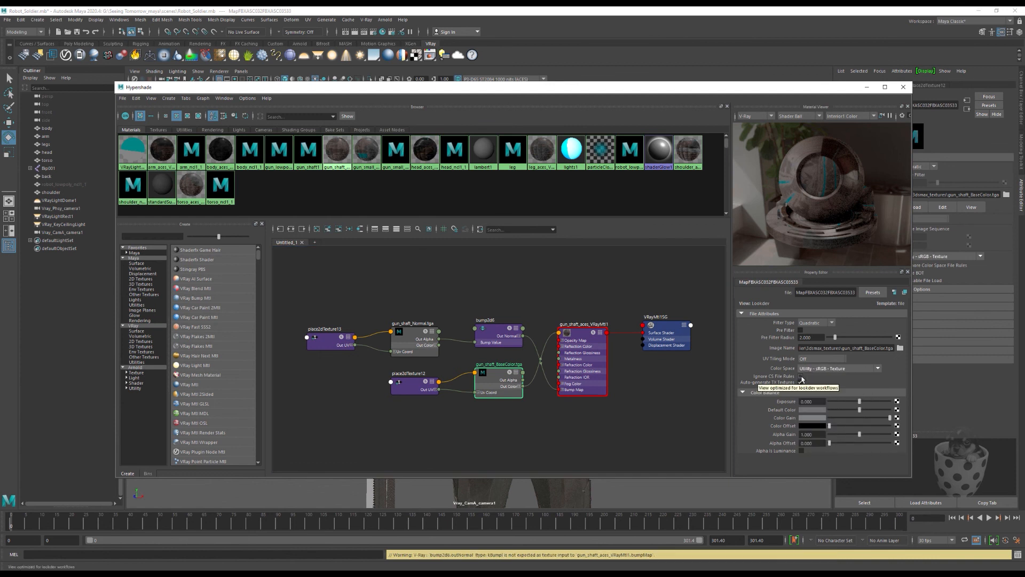
pyautogui.click(801, 377)
pyautogui.click(7, 21)
pyautogui.click(22, 54)
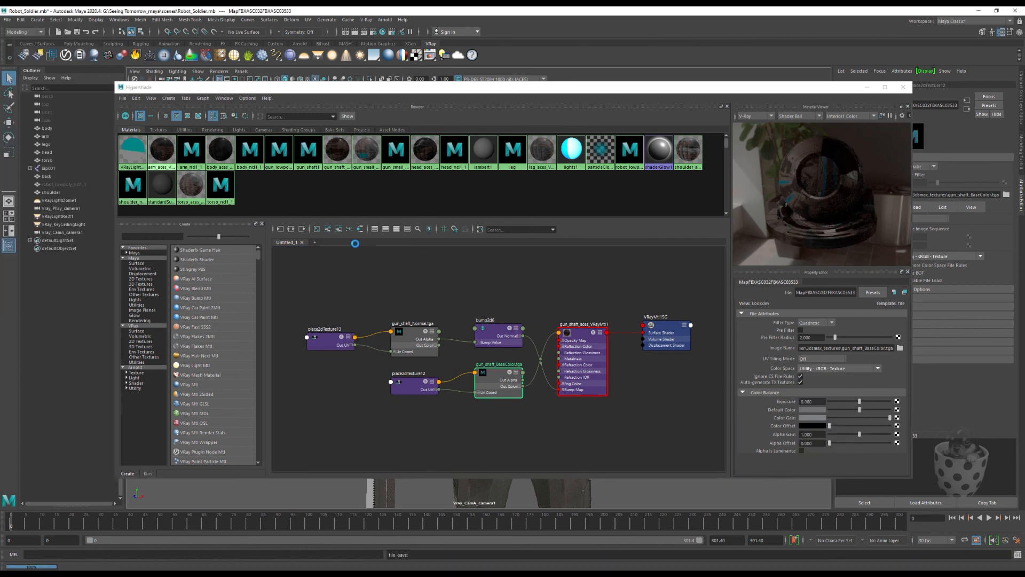
# Step: Graph the gun_small_aces_VRayMtl4 material and set gun_small_parts_BaseColor.tga to Utility - sRGB - Texture
pyautogui.click(366, 155)
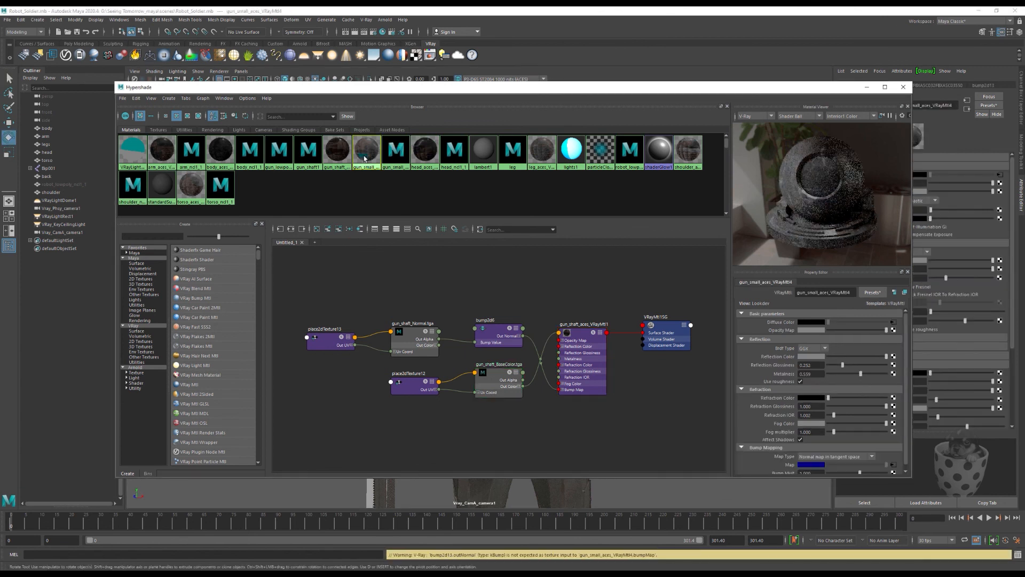
pyautogui.rightClick(365, 157)
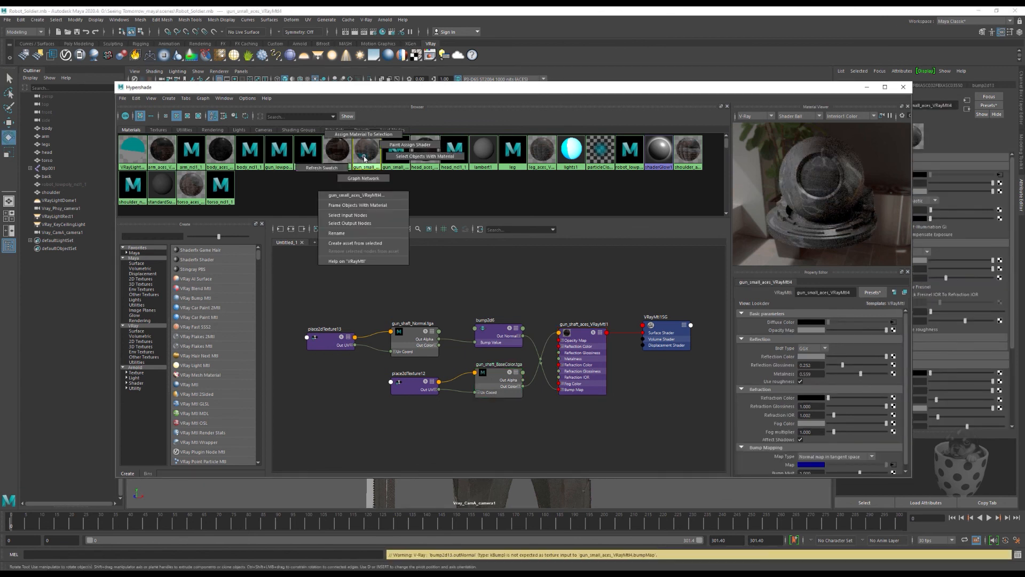
pyautogui.moveTo(364, 159); pyautogui.dragTo(363, 178, button='right')
pyautogui.click(420, 339)
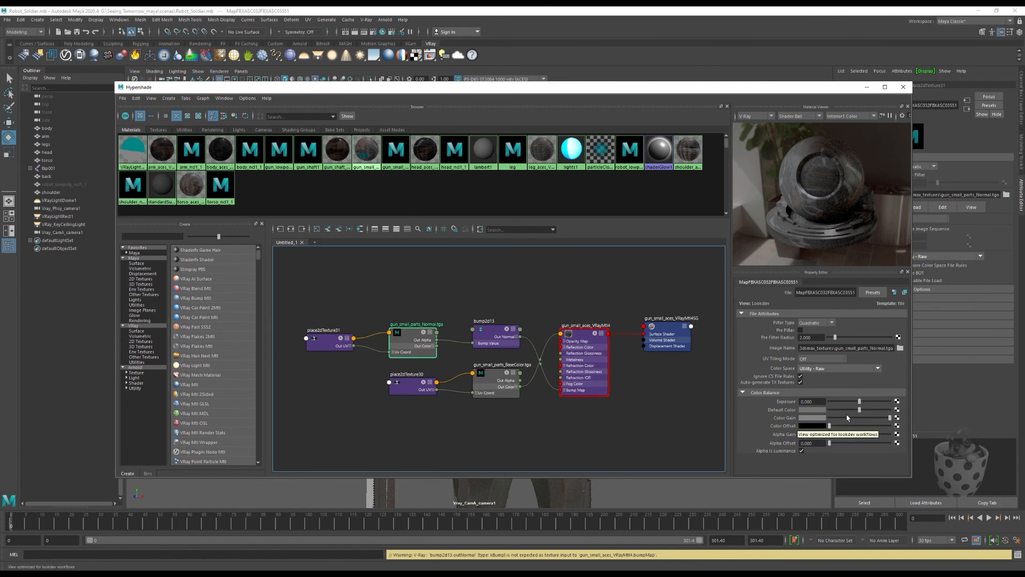
pyautogui.click(492, 380)
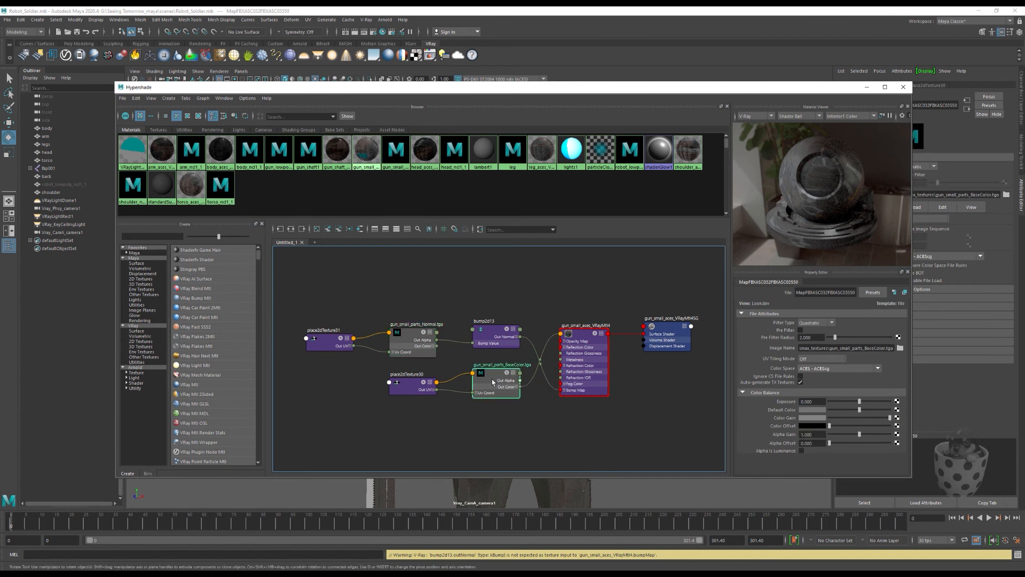
pyautogui.click(876, 369)
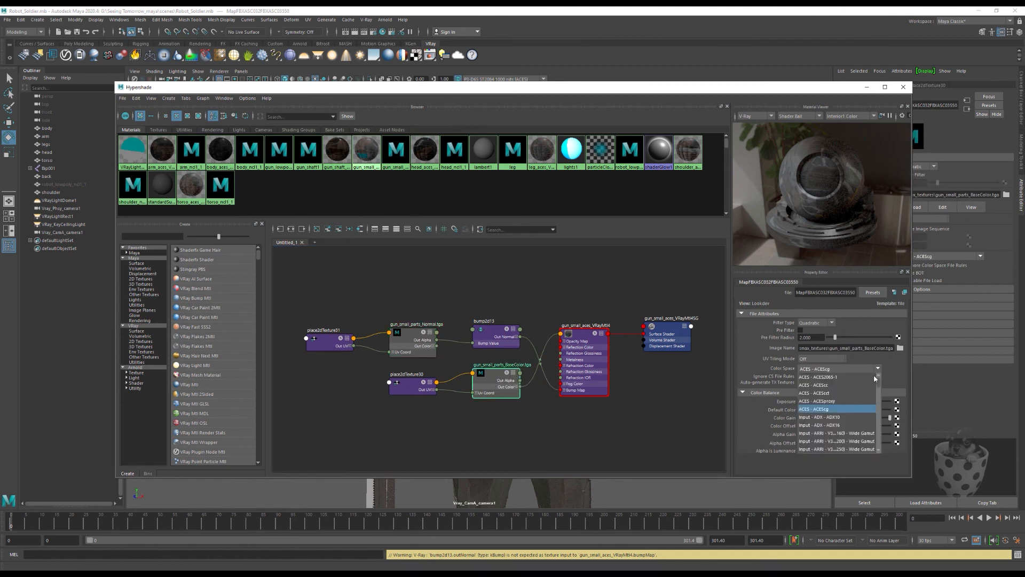
pyautogui.scroll(-5, 870, 402)
pyautogui.click(849, 402)
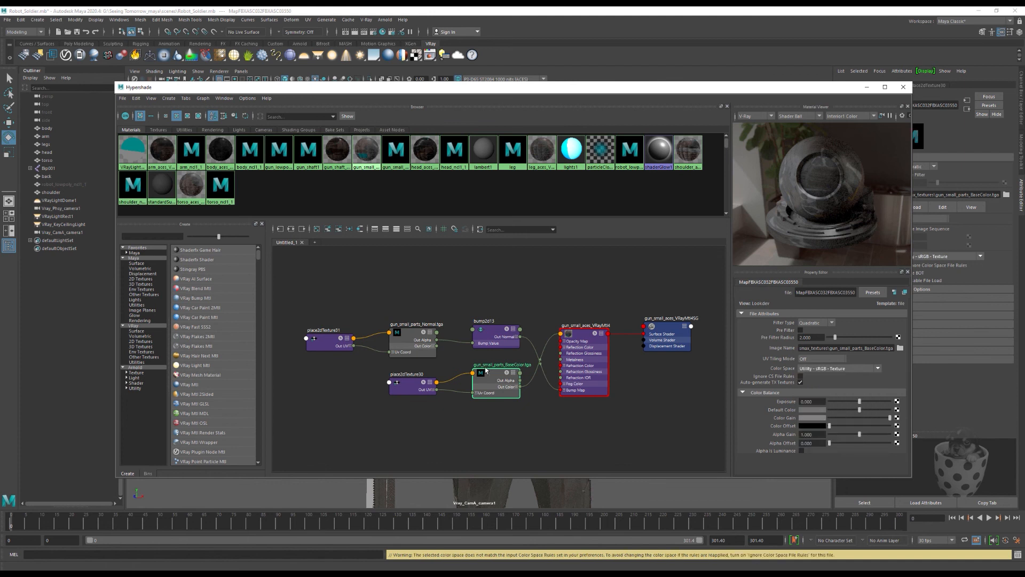
# Step: Graph the leg_aces_VRayMtl6 material and set leg_BaseColor.tga to Utility - sRGB - Texture with Ignore CS File Rules enabled
pyautogui.click(547, 152)
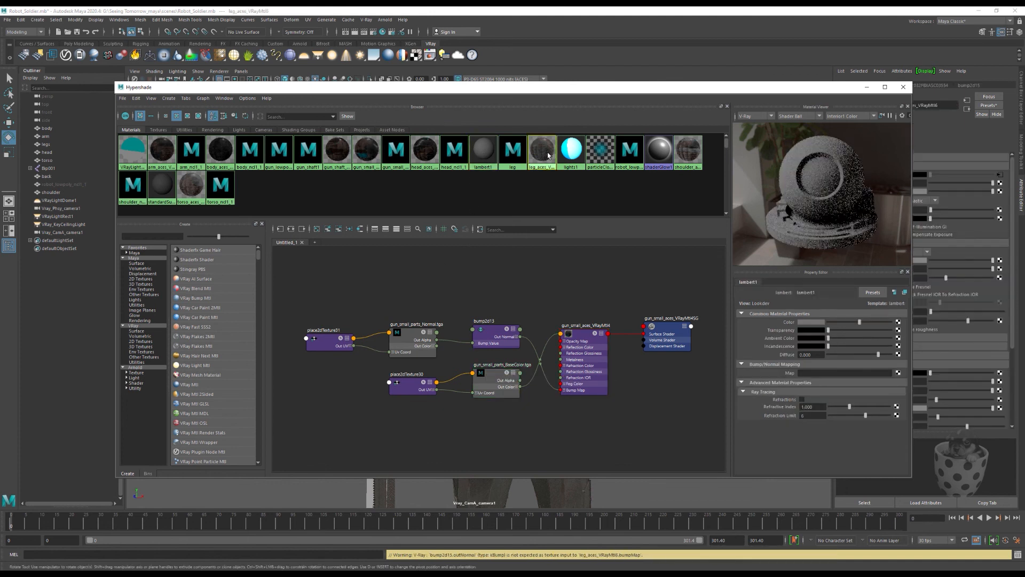
pyautogui.rightClick(547, 152)
pyautogui.click(534, 199)
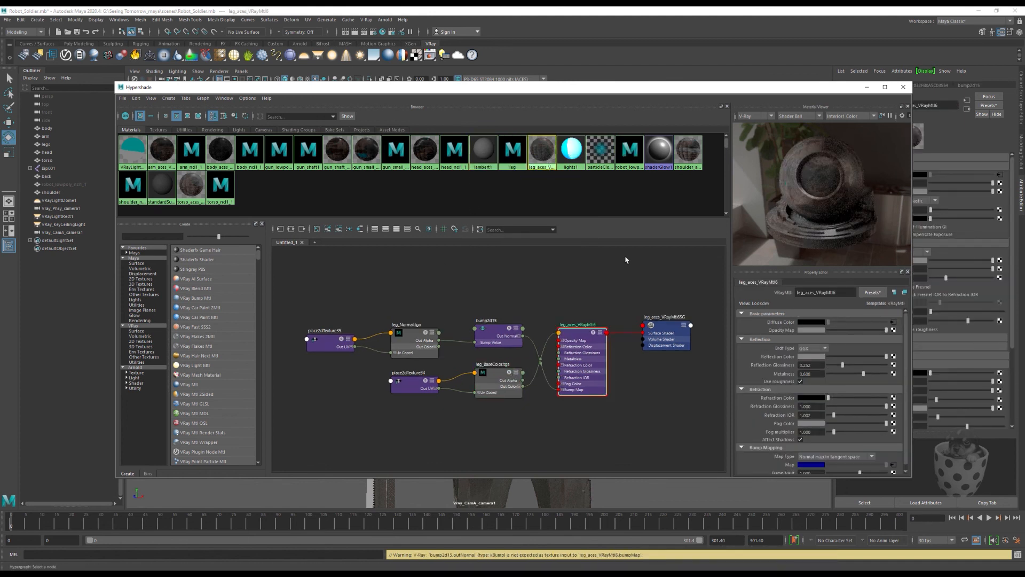
pyautogui.click(498, 378)
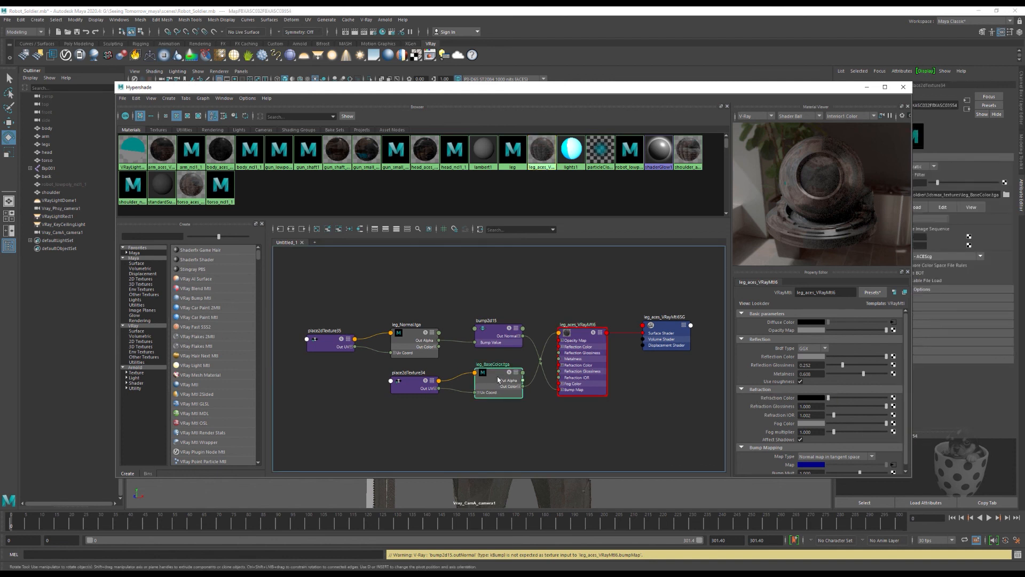
pyautogui.click(839, 368)
pyautogui.click(807, 382)
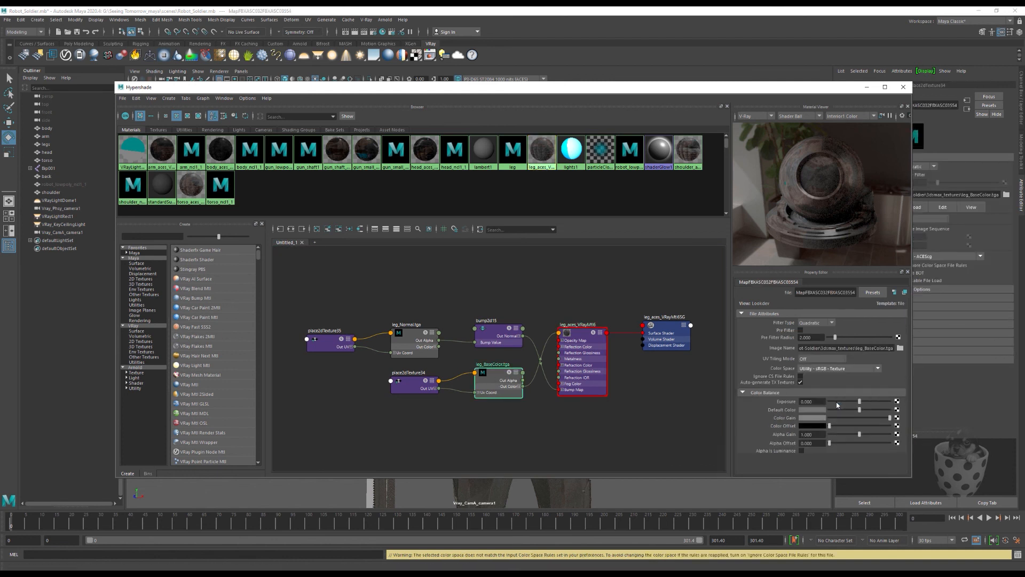
pyautogui.click(800, 376)
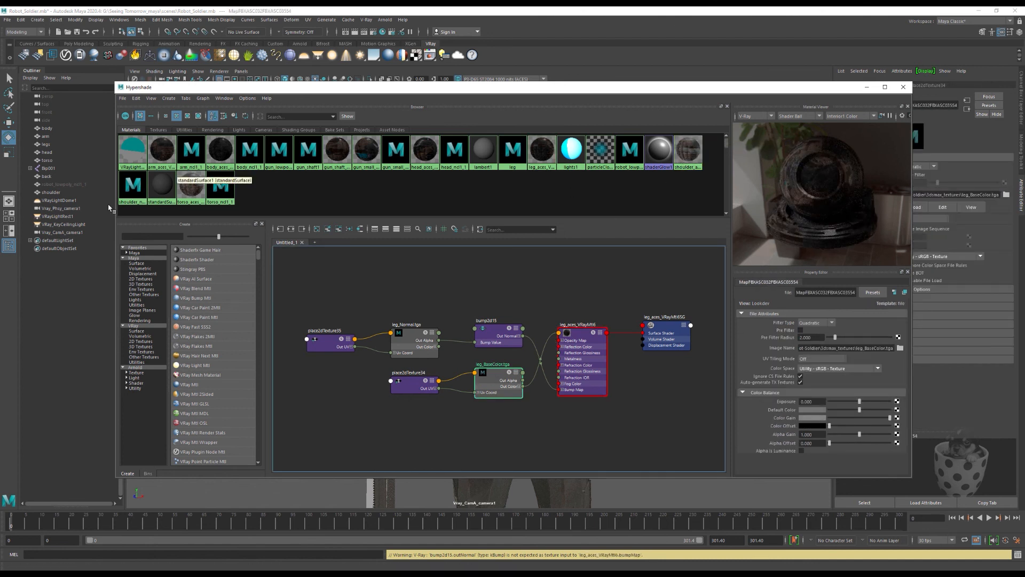
# Step: Check the color space of the leg_Normal.tga texture and graph the standardSurface1 material
pyautogui.click(191, 189)
pyautogui.click(493, 378)
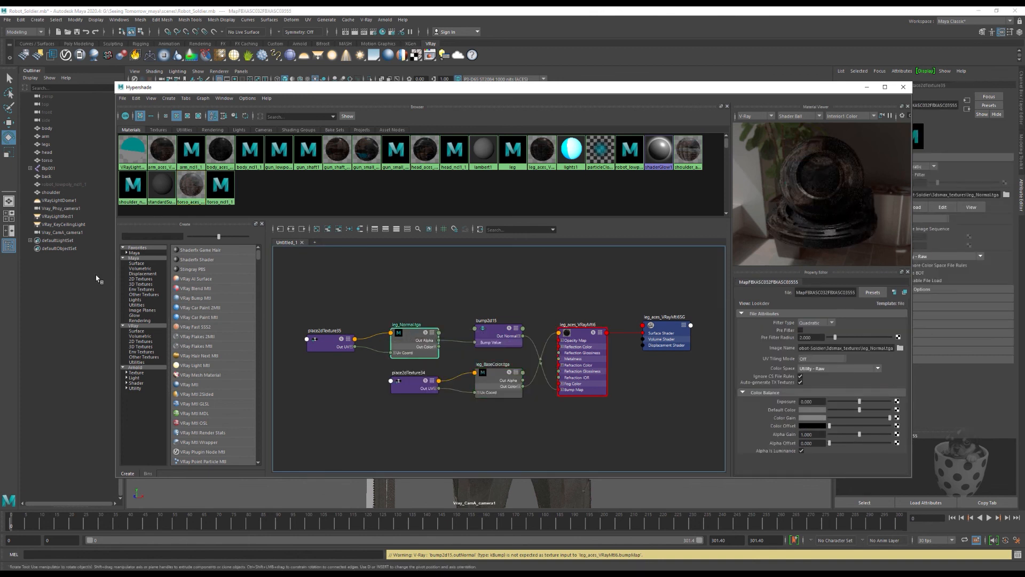
pyautogui.click(162, 185)
pyautogui.rightClick(160, 189)
pyautogui.click(157, 212)
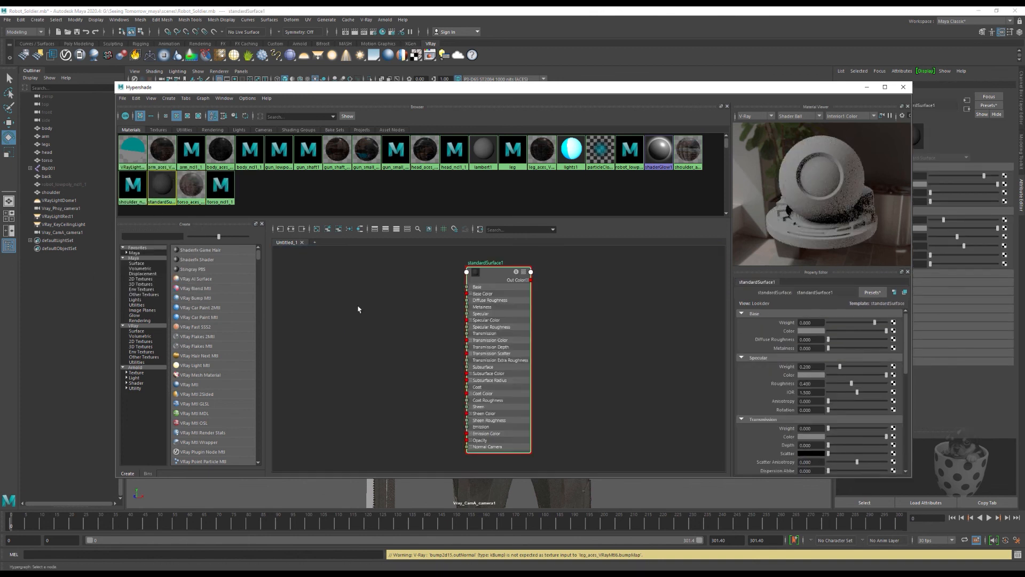
# Step: Graph the torso V-Ray material and set torso_BaseColor.tga to the Utility - sRGB - Texture color space
pyautogui.click(191, 185)
pyautogui.rightClick(196, 188)
pyautogui.click(200, 214)
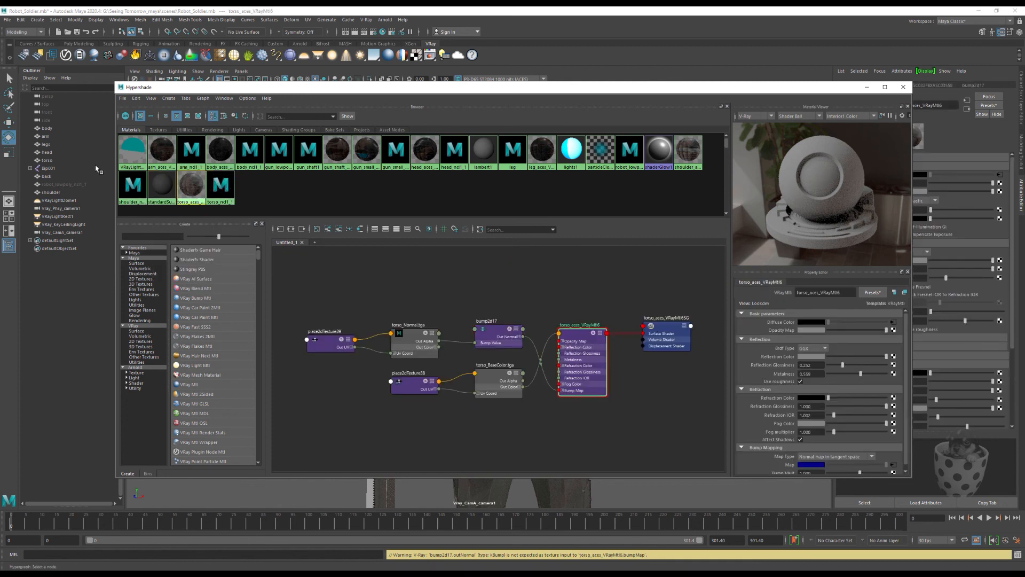
pyautogui.click(495, 380)
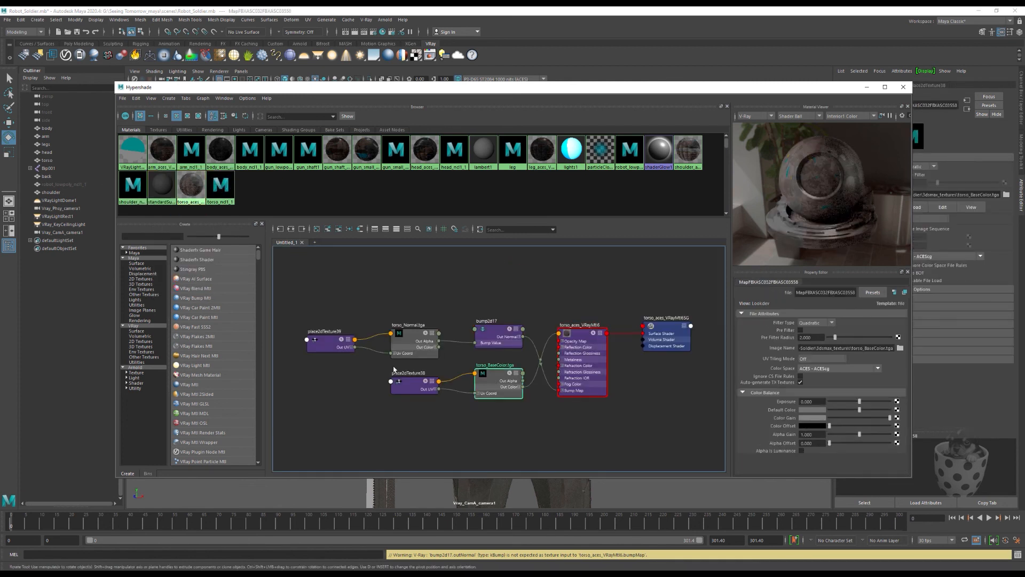
pyautogui.click(875, 368)
pyautogui.scroll(-5, 878, 408)
pyautogui.click(822, 417)
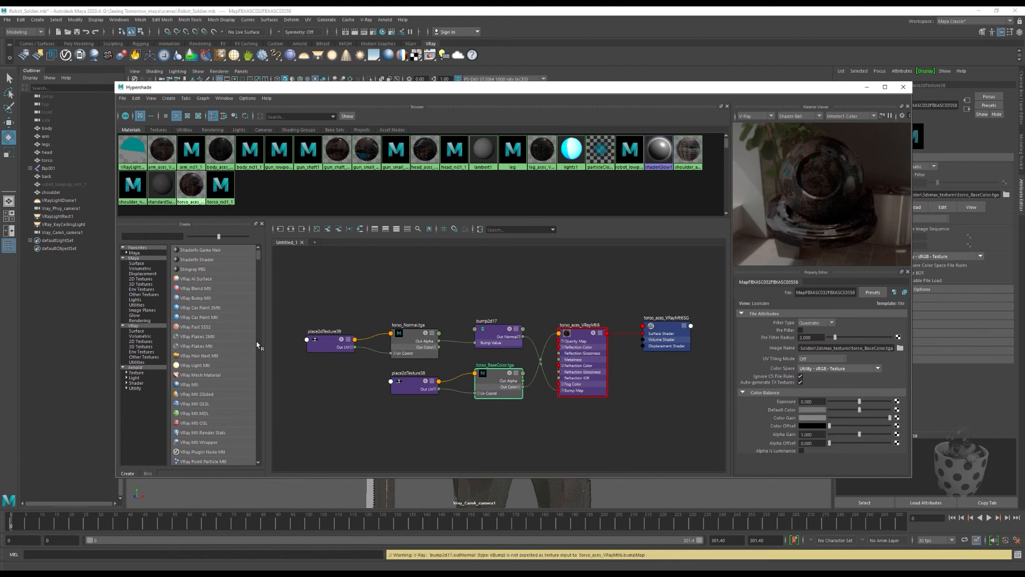
# Step: Check the color space of the torso_Normal.tga texture and save the scene
pyautogui.click(409, 335)
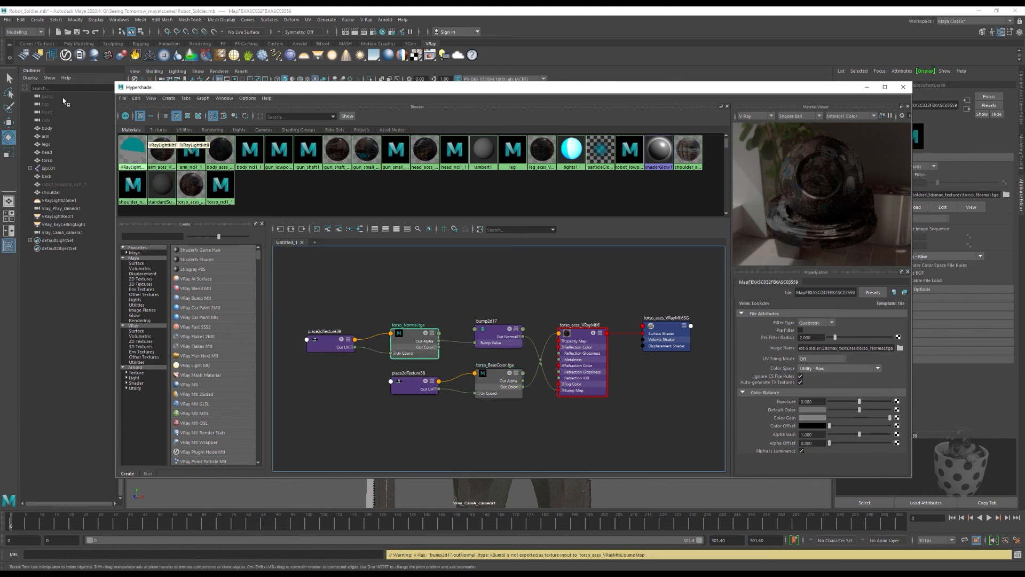
pyautogui.click(8, 21)
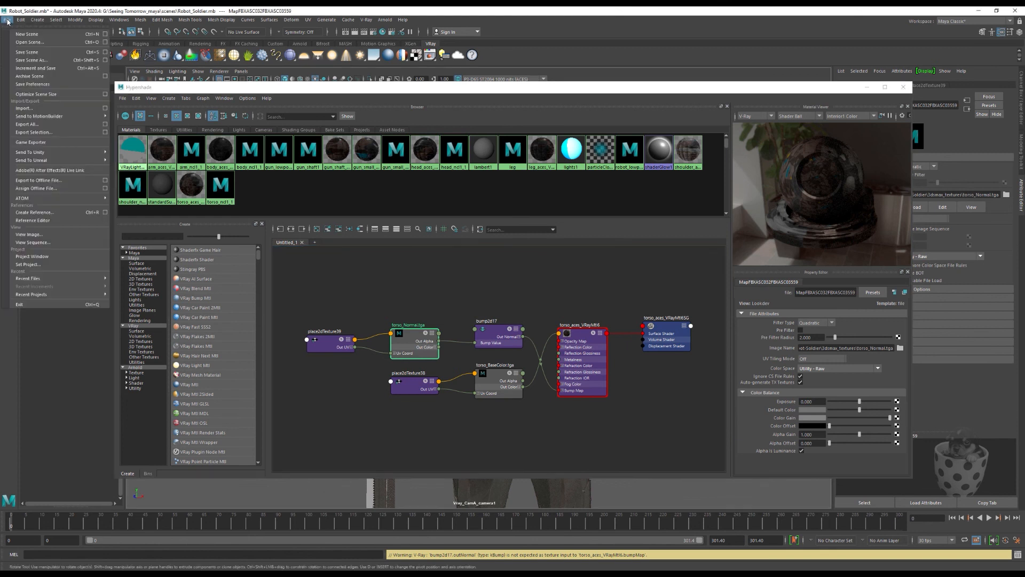
pyautogui.click(28, 52)
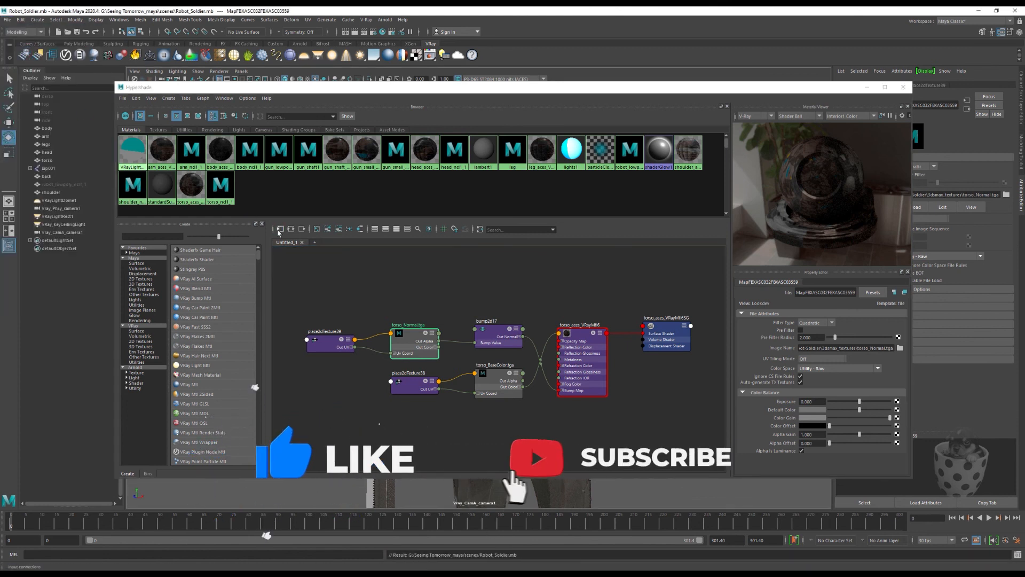
# Step: Set the shoulder_aces_VRayMtl7 material's shoulder_BaseColor.tga to Utility - sRGB - Texture with Ignore CS File Rules enabled, and save the scene
pyautogui.click(684, 155)
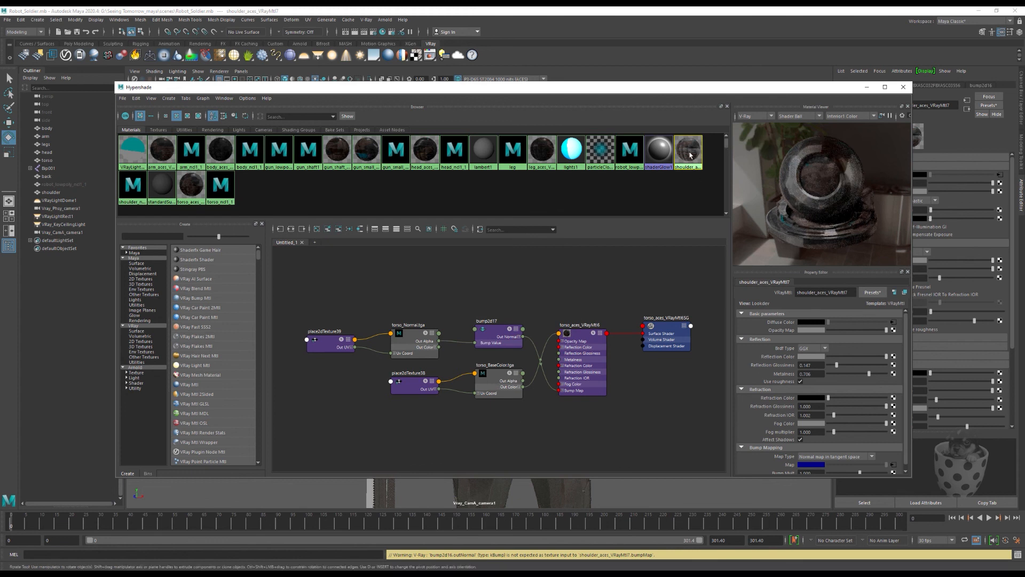
pyautogui.moveTo(690, 153); pyautogui.dragTo(688, 172, button='right')
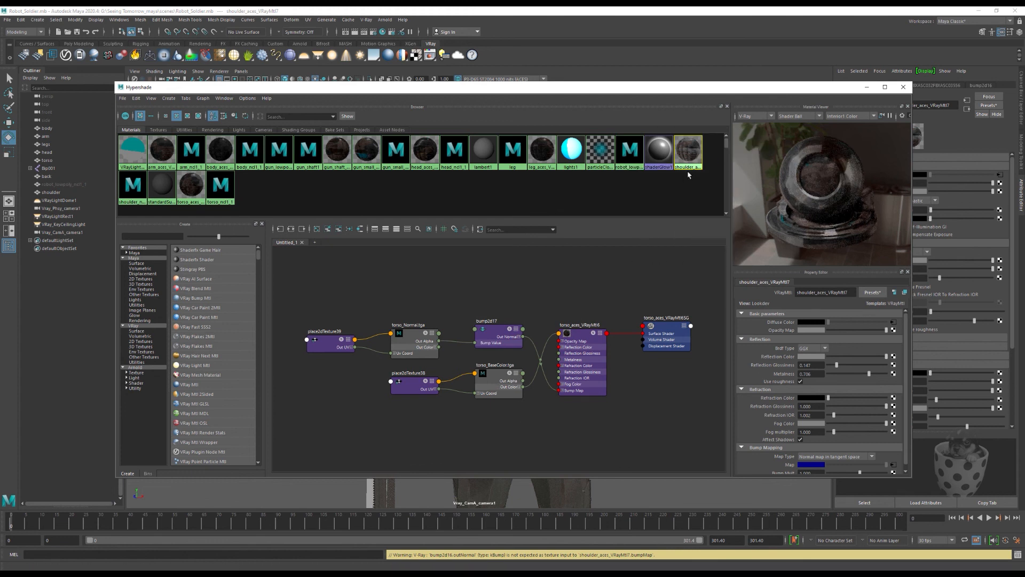
pyautogui.click(494, 377)
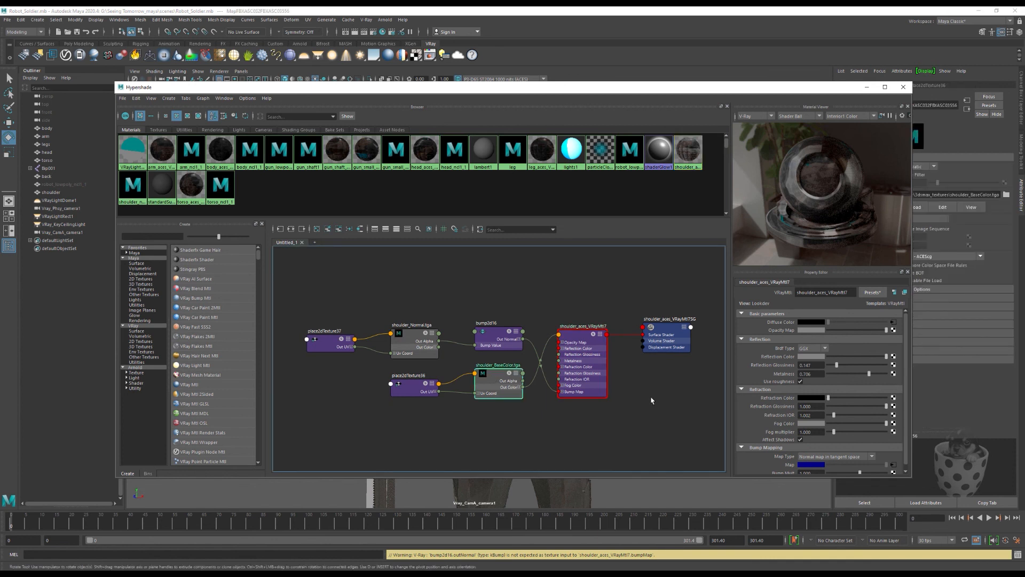
pyautogui.click(874, 369)
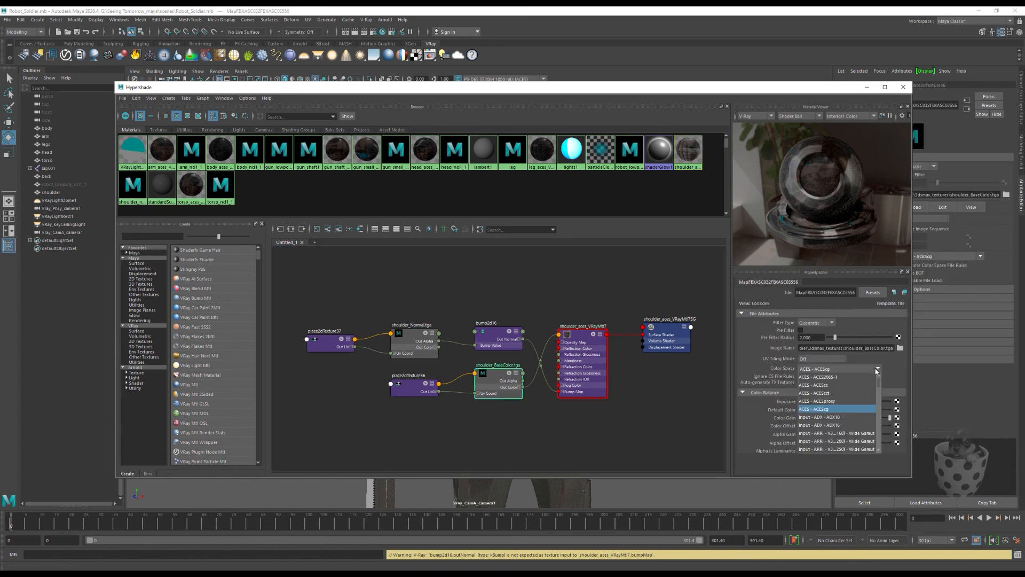
pyautogui.moveTo(879, 382); pyautogui.dragTo(881, 410)
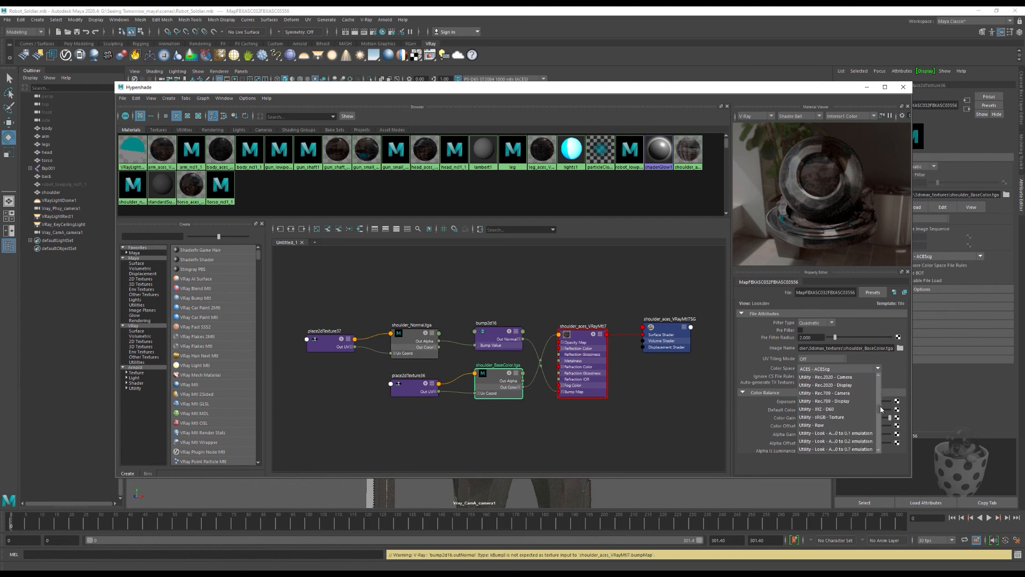
pyautogui.click(832, 417)
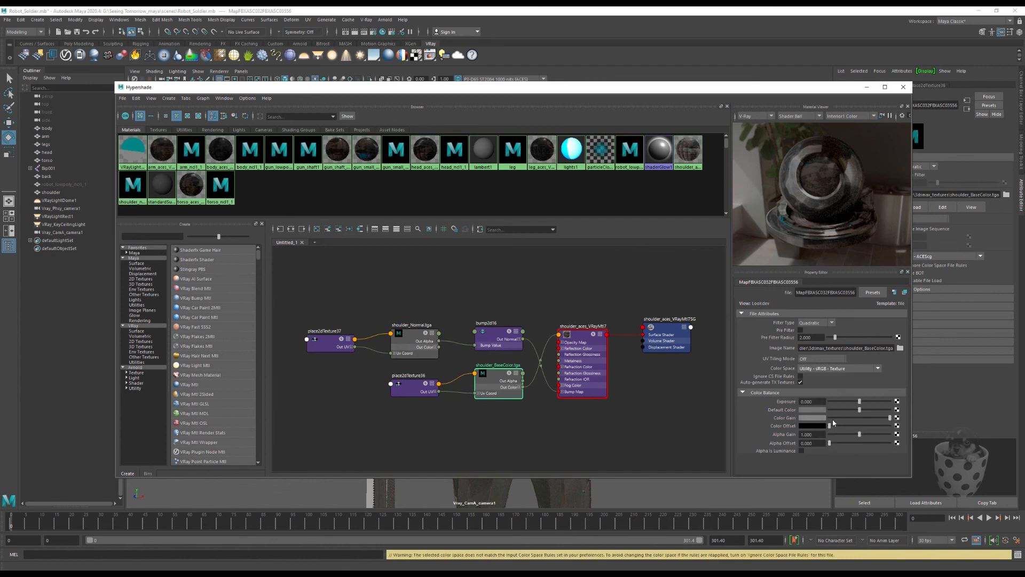
pyautogui.click(800, 376)
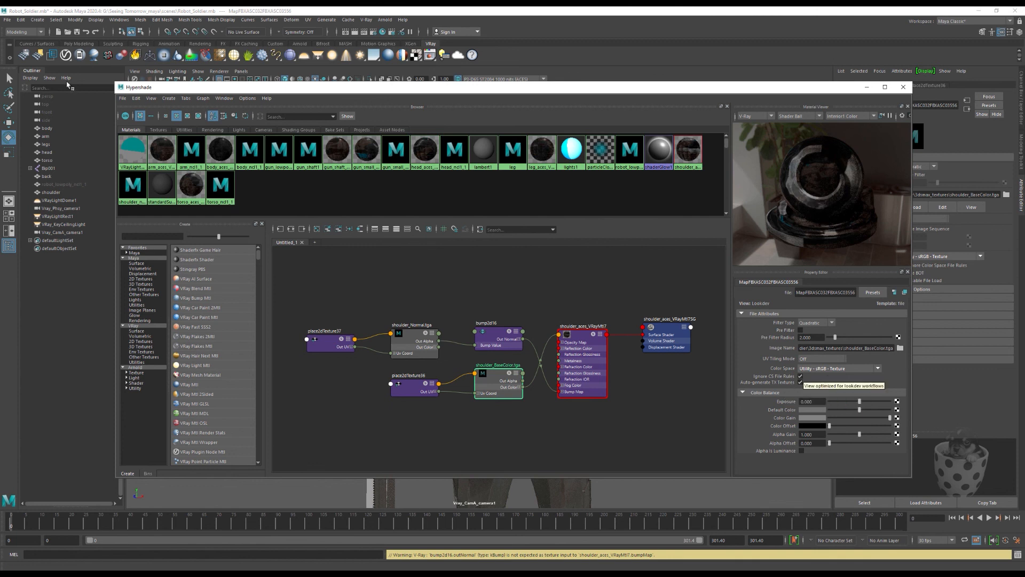
pyautogui.click(7, 22)
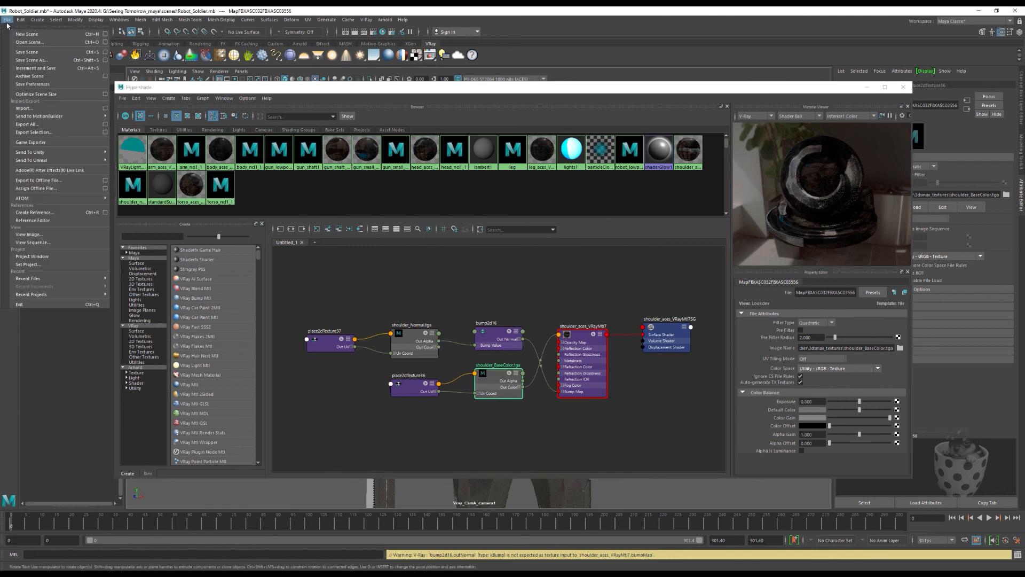
pyautogui.click(32, 52)
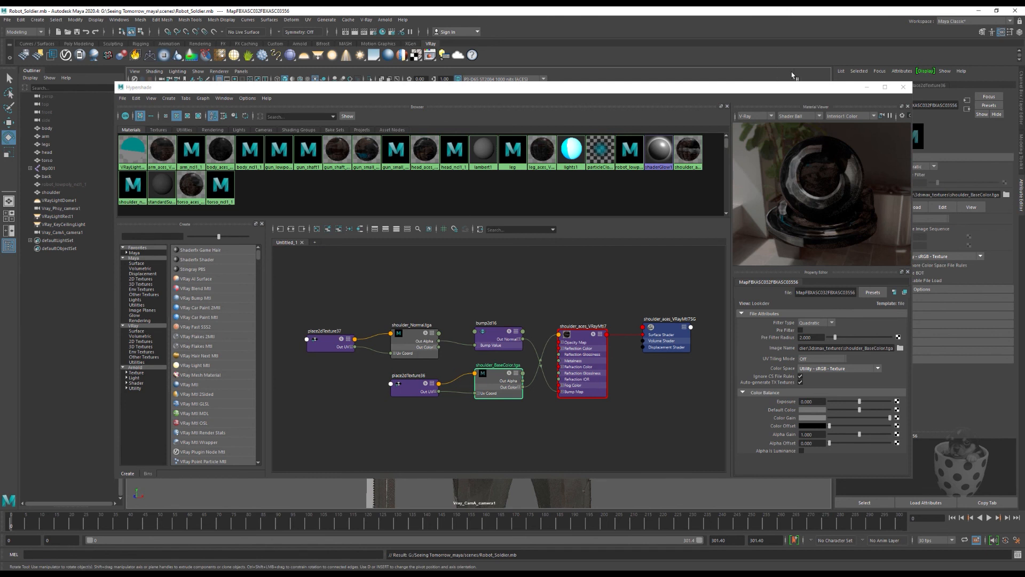
# Step: Close the Hypershade and render the camera viewport with V-Ray IPR
pyautogui.click(902, 87)
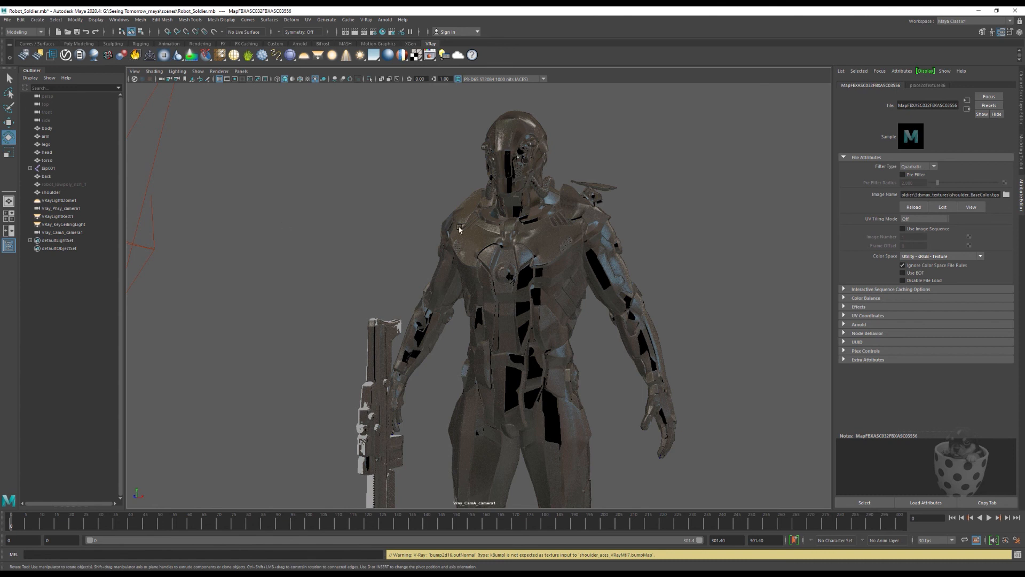
pyautogui.click(222, 71)
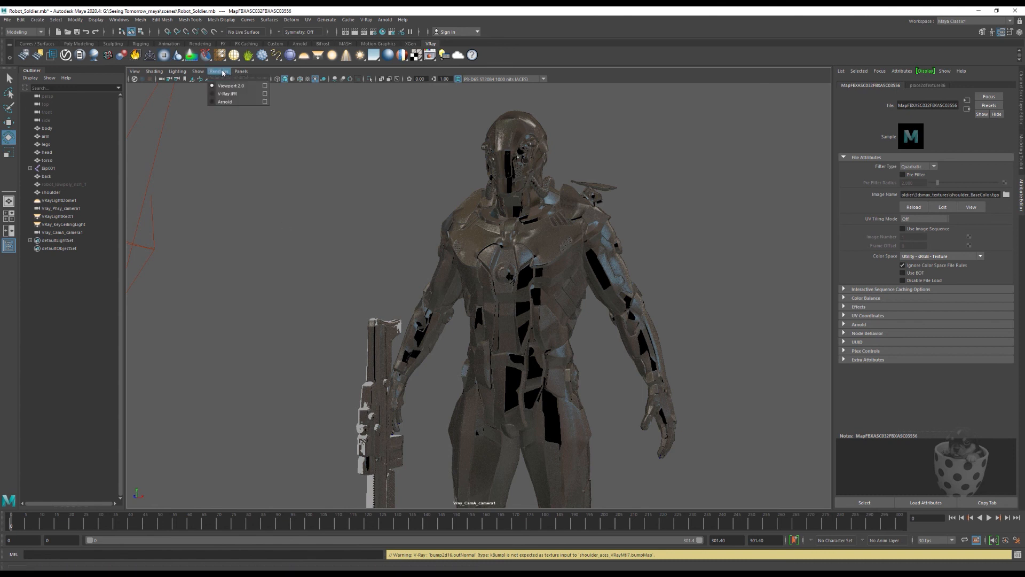
pyautogui.click(231, 101)
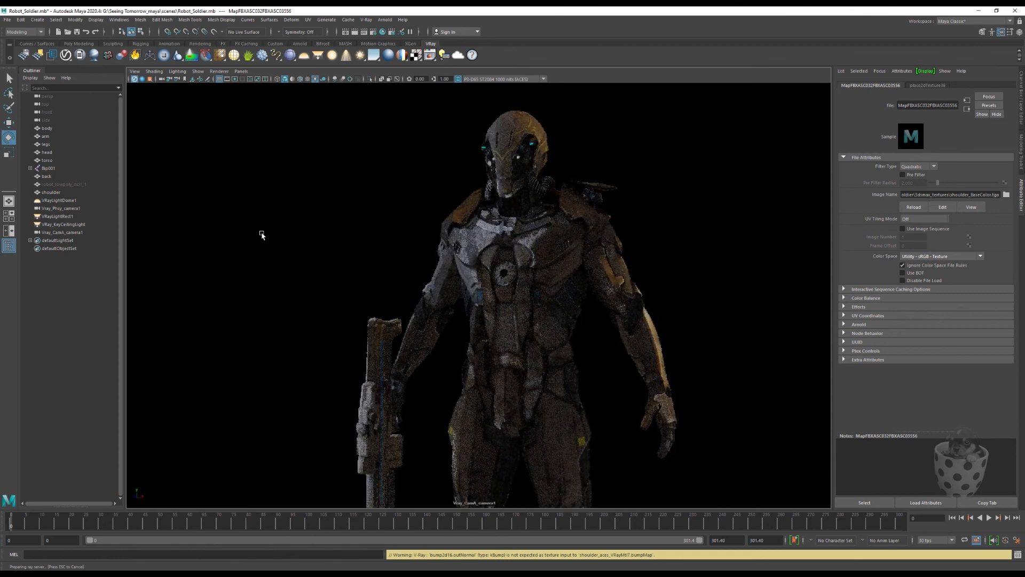
# Step: Set the VRayLightDome1 dome light's intensity multiplier to 12
pyautogui.click(47, 202)
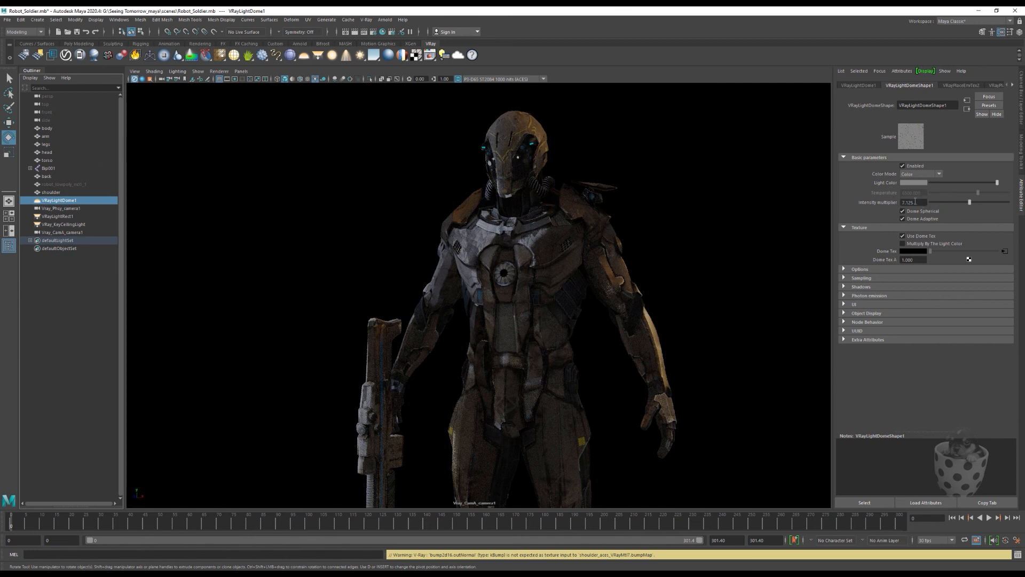
pyautogui.moveTo(915, 202); pyautogui.dragTo(901, 201)
pyautogui.write('12')
pyautogui.press('Return')
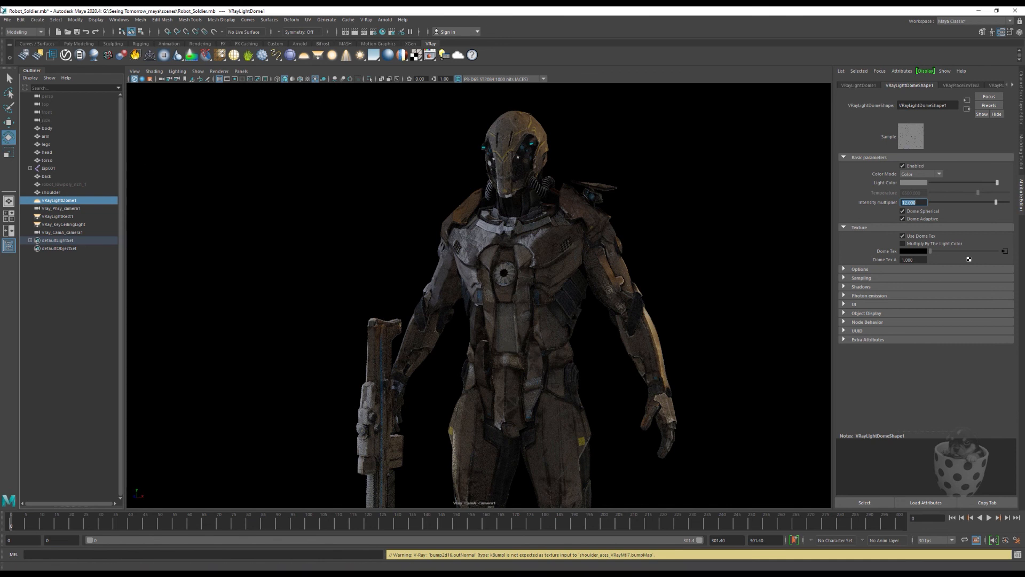
# Step: Save the scene and switch the viewport renderer to Viewport 2.0
pyautogui.click(8, 20)
pyautogui.click(24, 53)
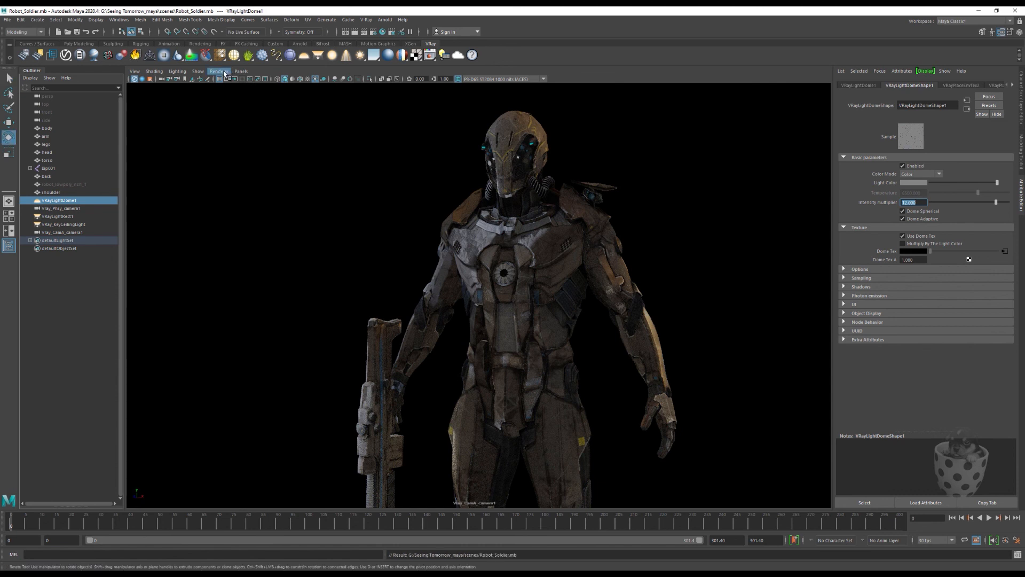
pyautogui.click(224, 72)
pyautogui.click(231, 85)
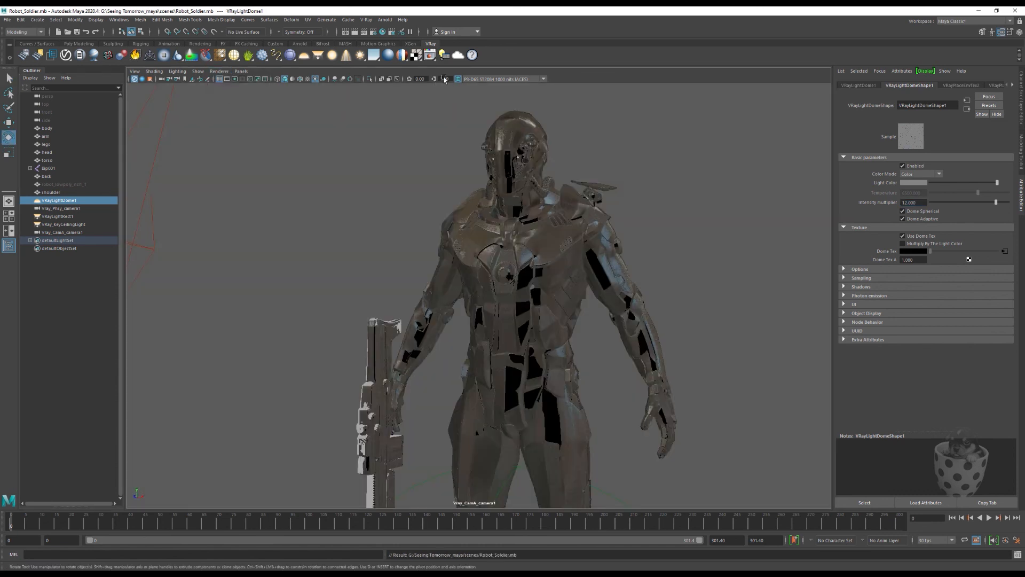
# Step: Open the V-Ray Frame Buffer and start interactive rendering from Vray_CamA_camera1
pyautogui.click(430, 55)
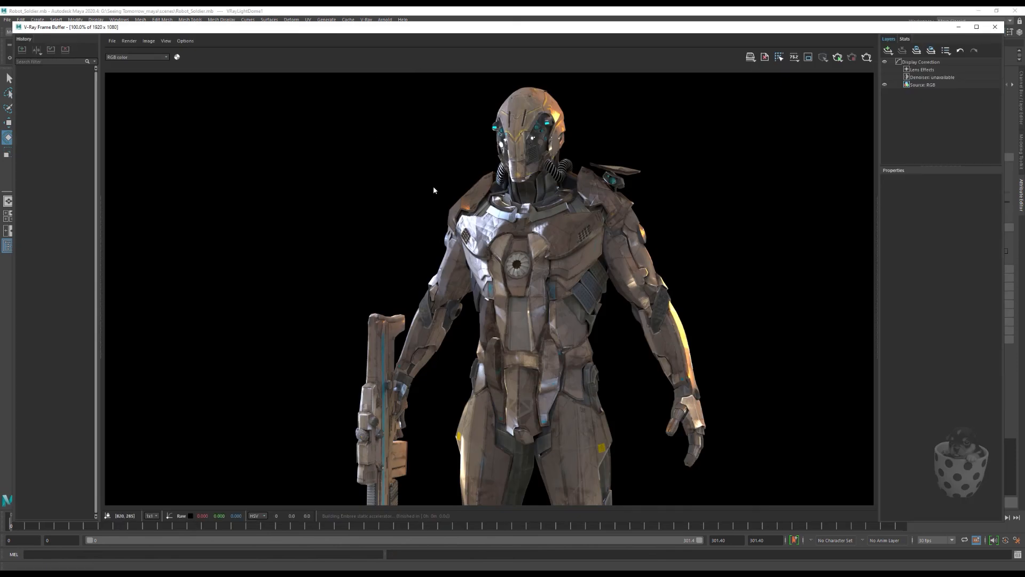
pyautogui.click(129, 41)
pyautogui.moveTo(161, 49)
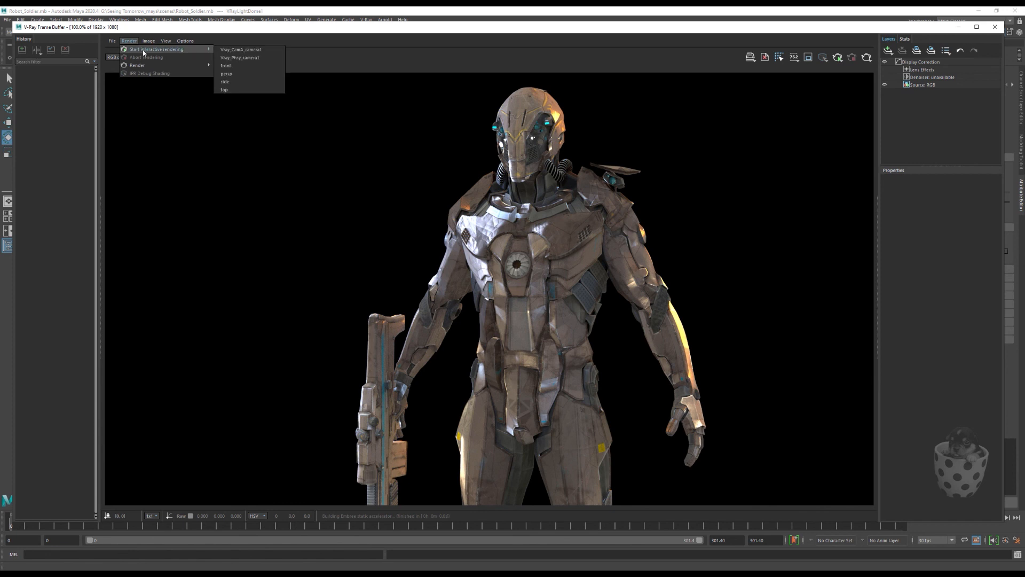
pyautogui.click(250, 50)
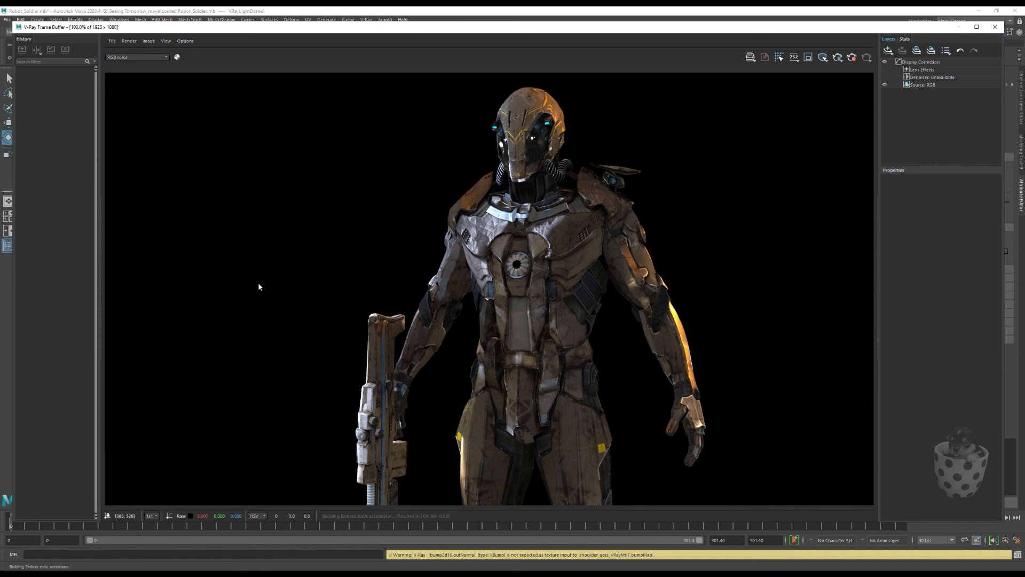
pyautogui.press('F12')
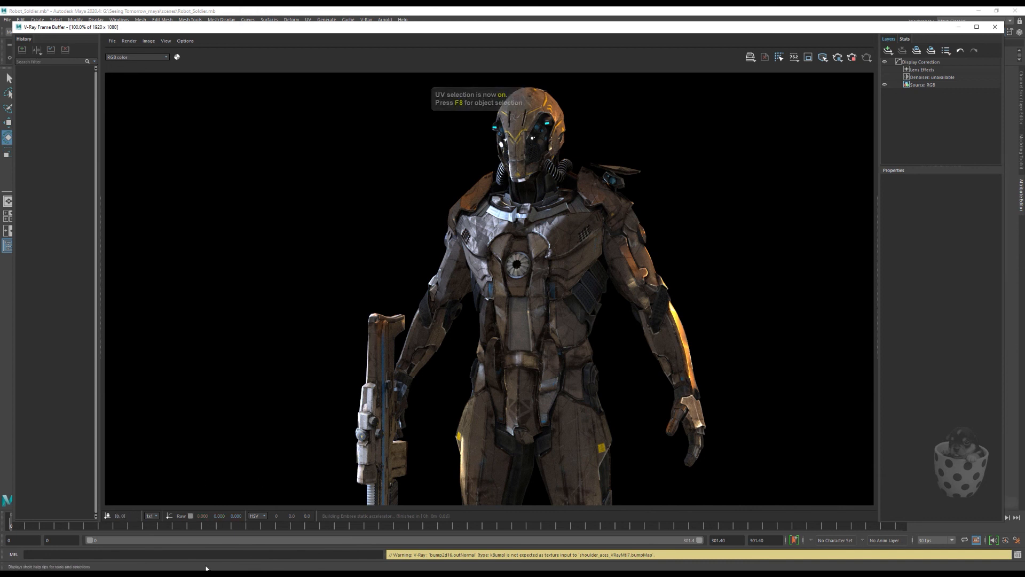
pyautogui.click(179, 556)
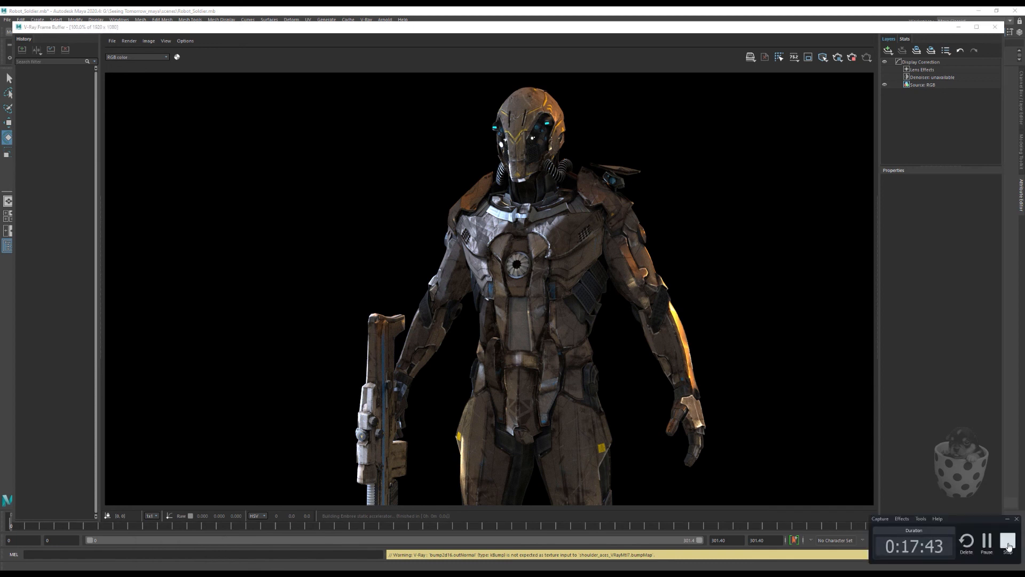
pyautogui.click(1008, 542)
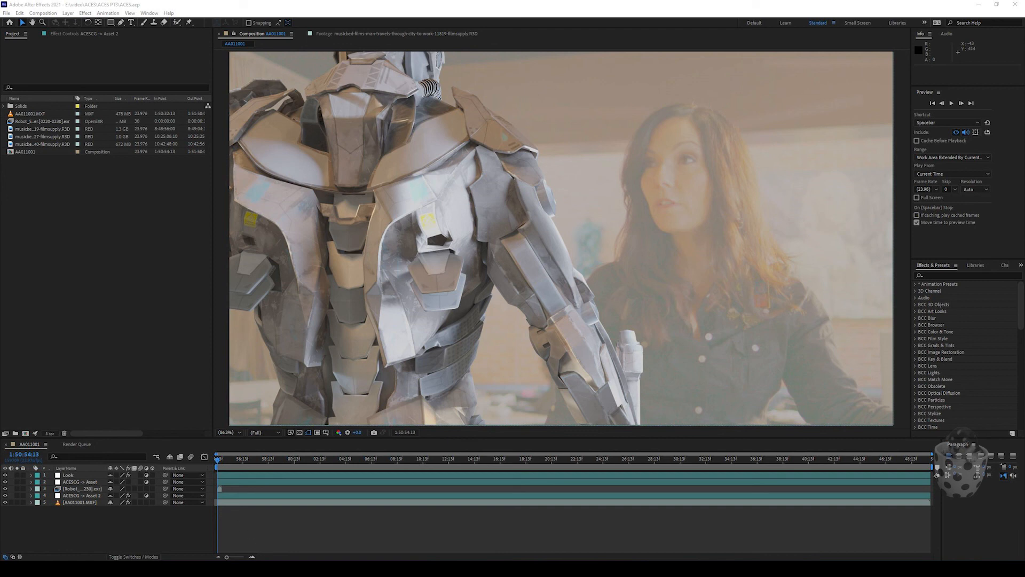
# Step: Inspect the OpenColorIO plug-in folder under Adobe After Effects 2021's Support Files and Plug-ins in File Explorer, and return to After Effects
pyautogui.moveTo(285, 568)
pyautogui.click(279, 511)
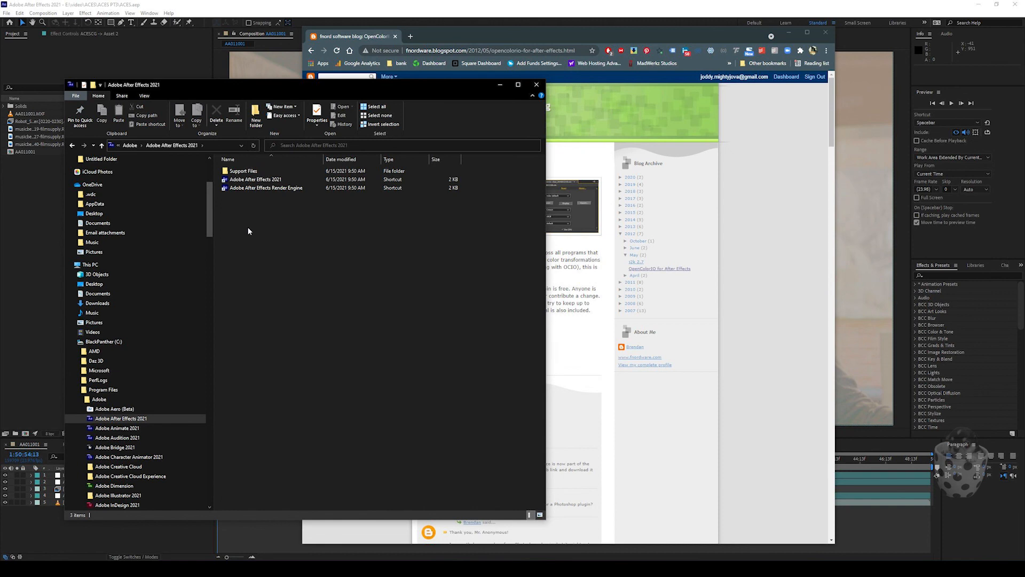
pyautogui.click(225, 172)
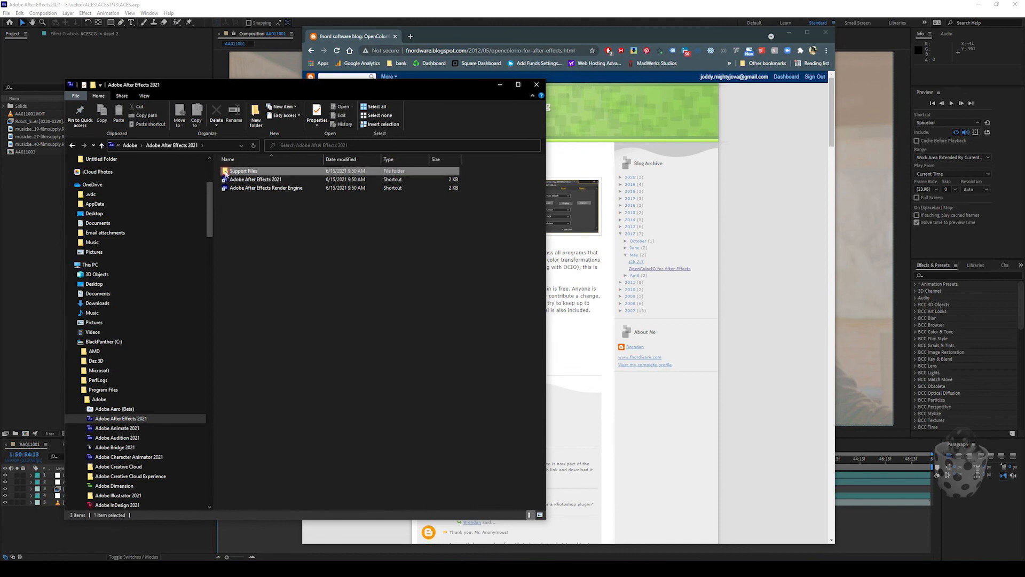
pyautogui.doubleClick(225, 172)
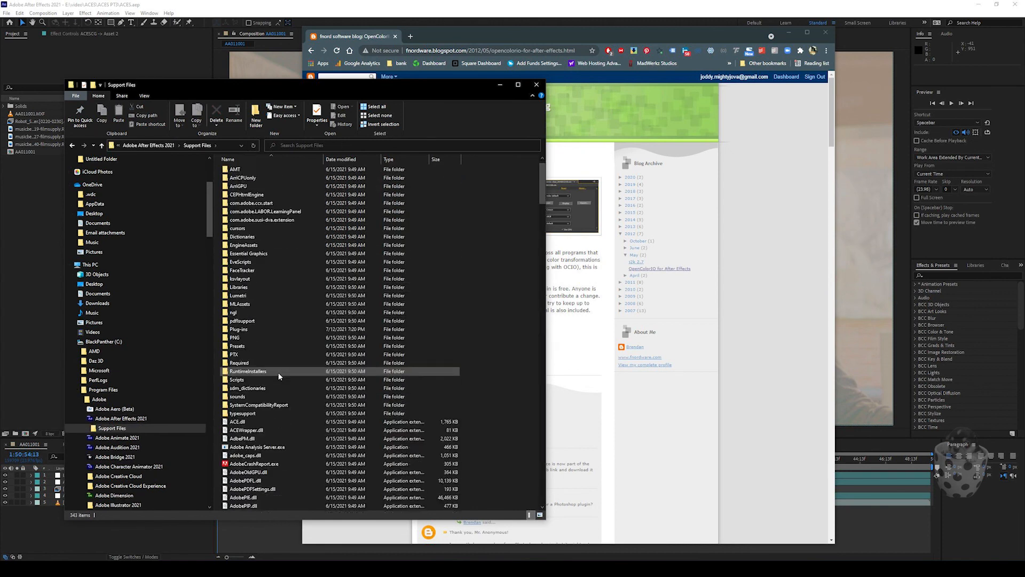
pyautogui.doubleClick(239, 329)
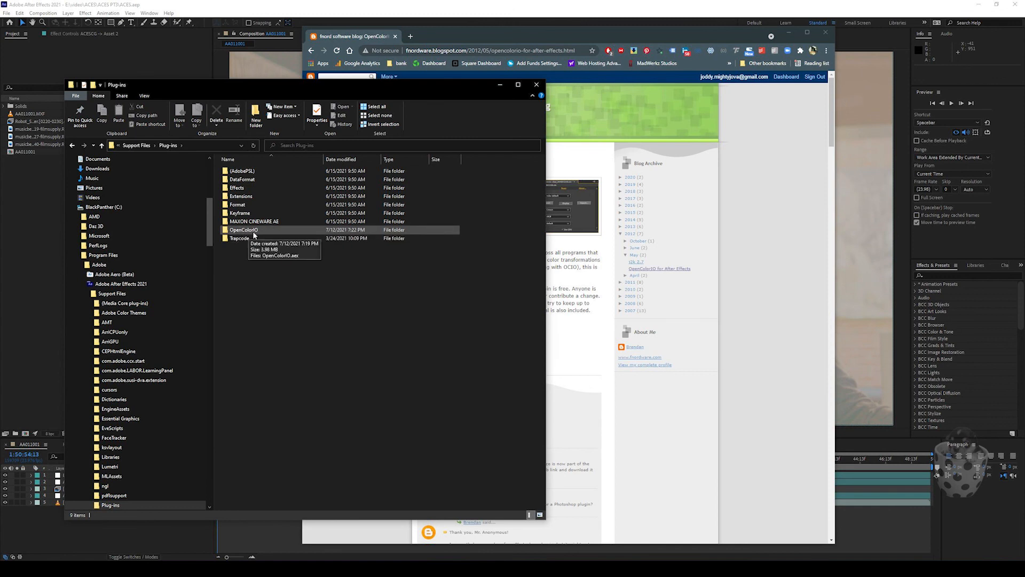
pyautogui.doubleClick(227, 231)
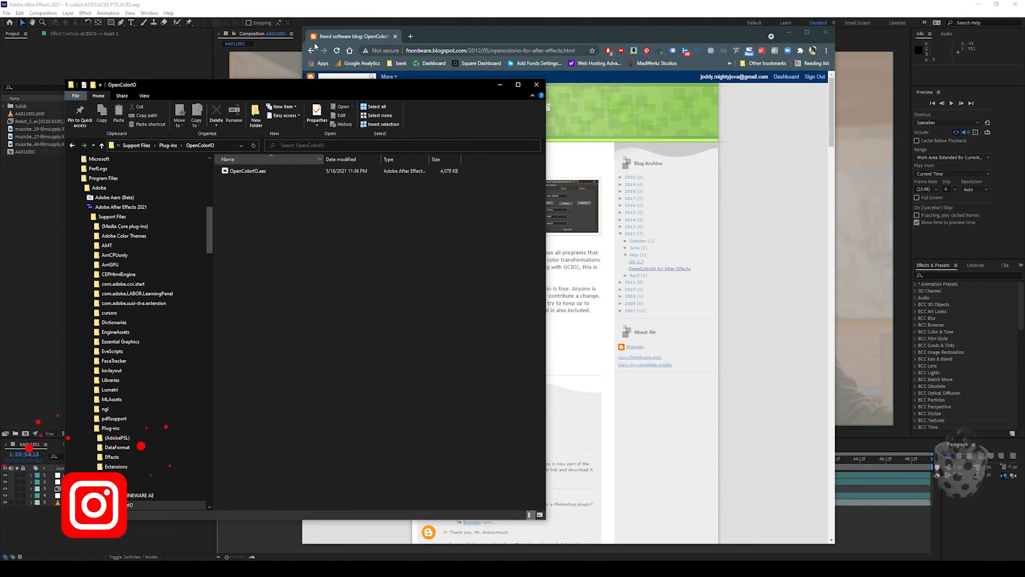
pyautogui.click(270, 8)
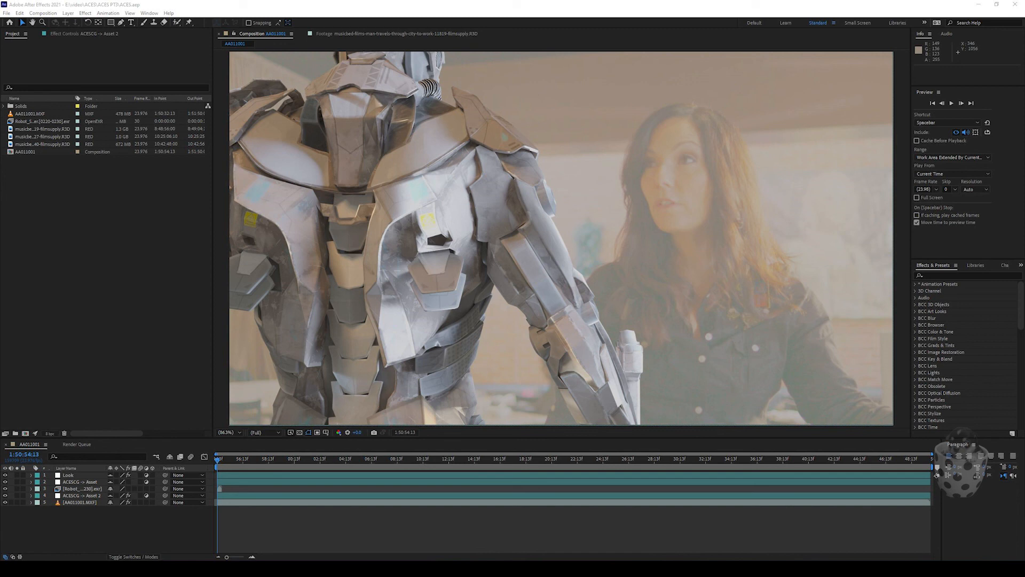
# Step: Open the project's color settings and set the depth to 32 bits per channel (float)
pyautogui.moveTo(0, 167); pyautogui.dragTo(222, 129)
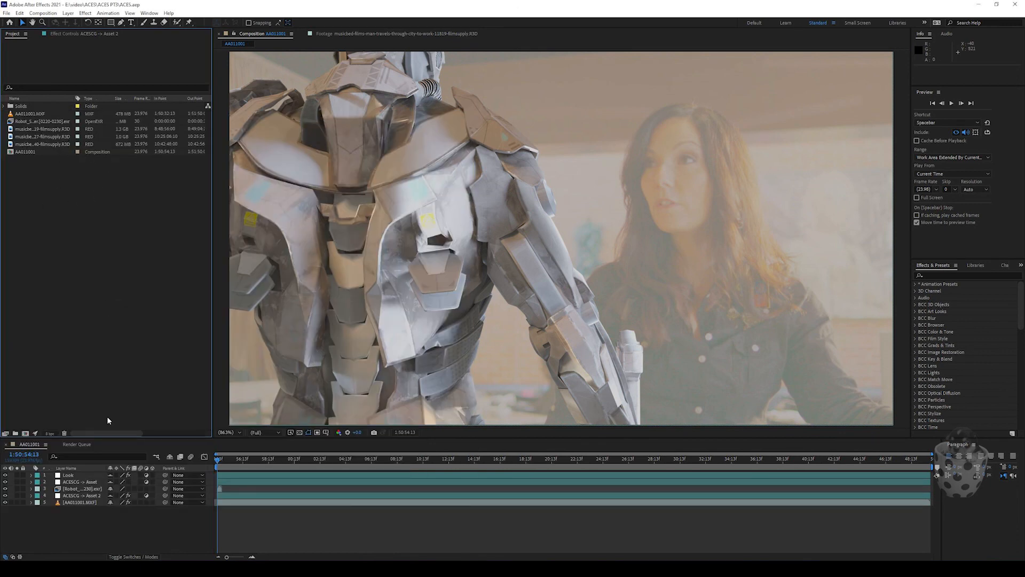
pyautogui.click(49, 433)
pyautogui.moveTo(218, 295); pyautogui.dragTo(375, 222)
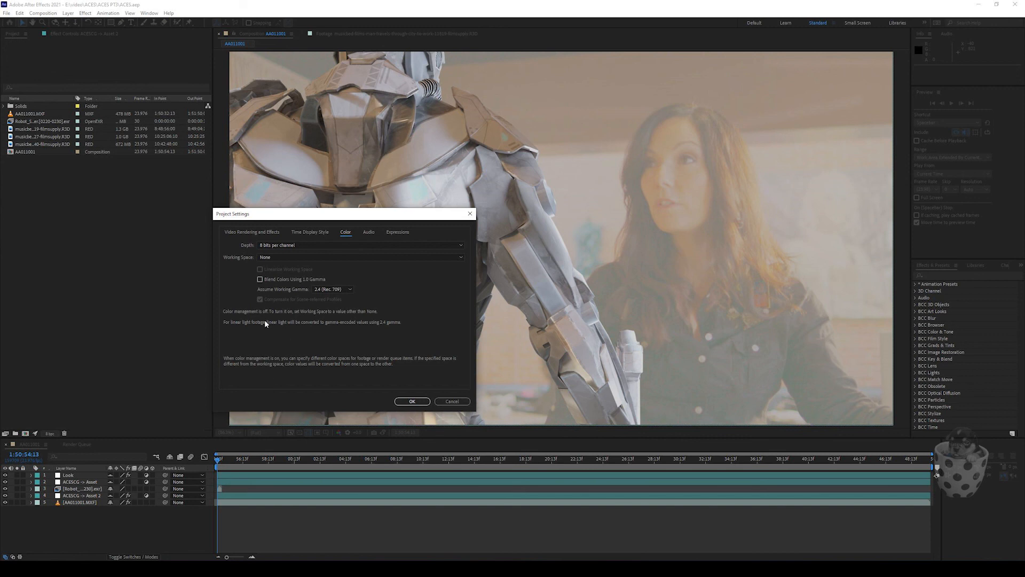
pyautogui.click(303, 246)
pyautogui.click(297, 271)
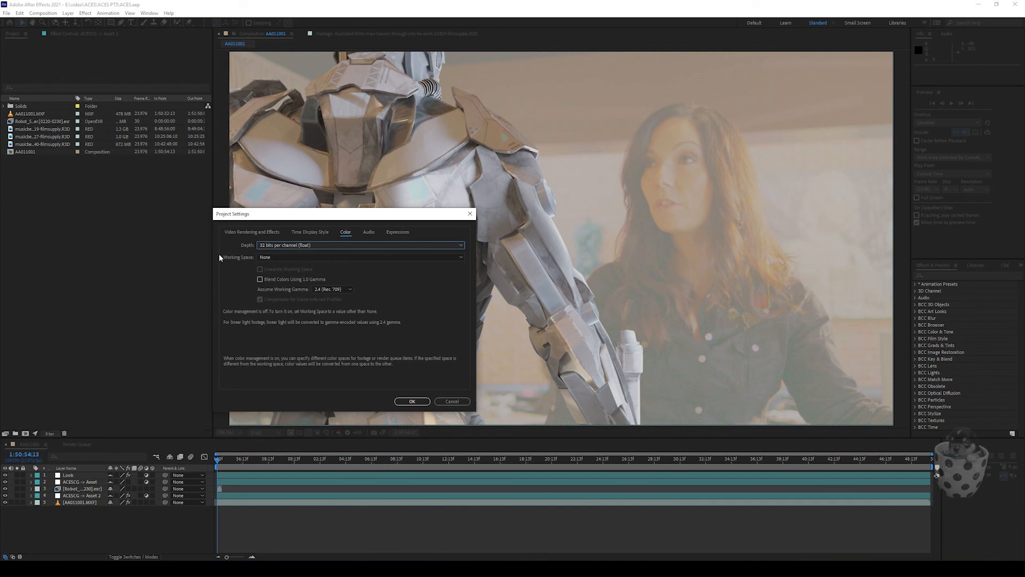
pyautogui.click(288, 245)
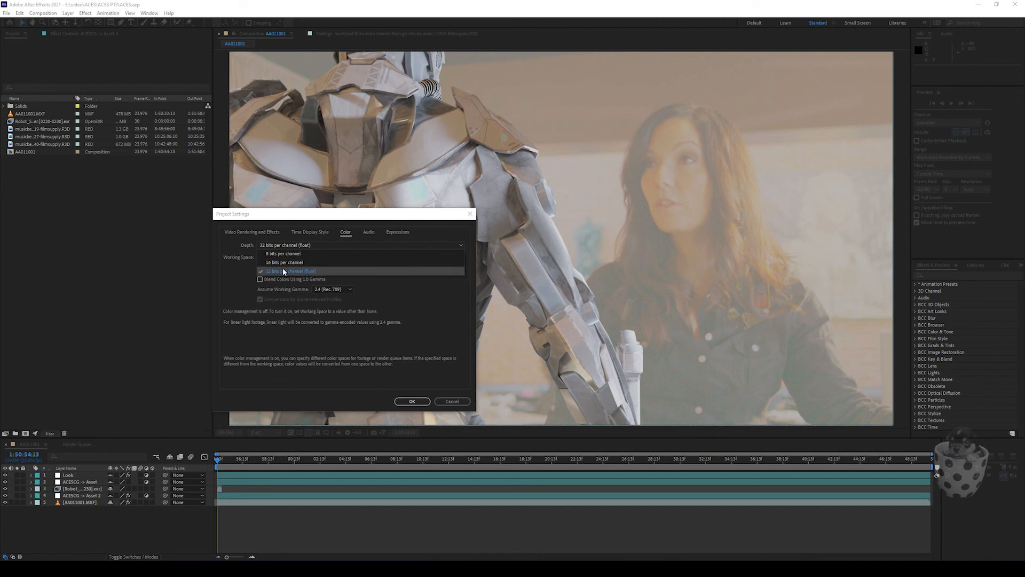
pyautogui.click(238, 285)
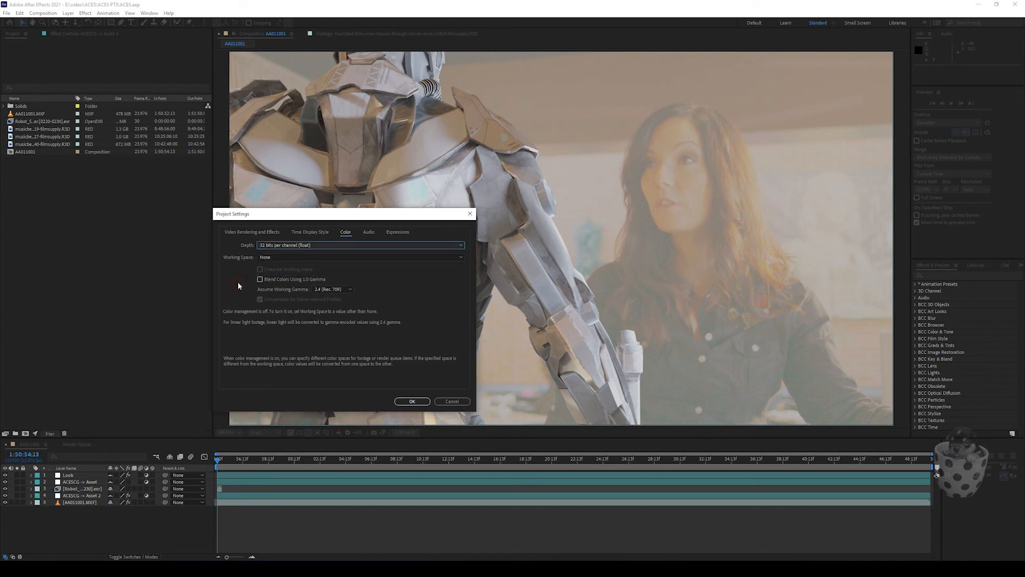
# Step: Set the working space to ACEScg ACES Working Space AMPAS S-2014-004, enable Linearize Working Space, and apply the project settings
pyautogui.click(320, 257)
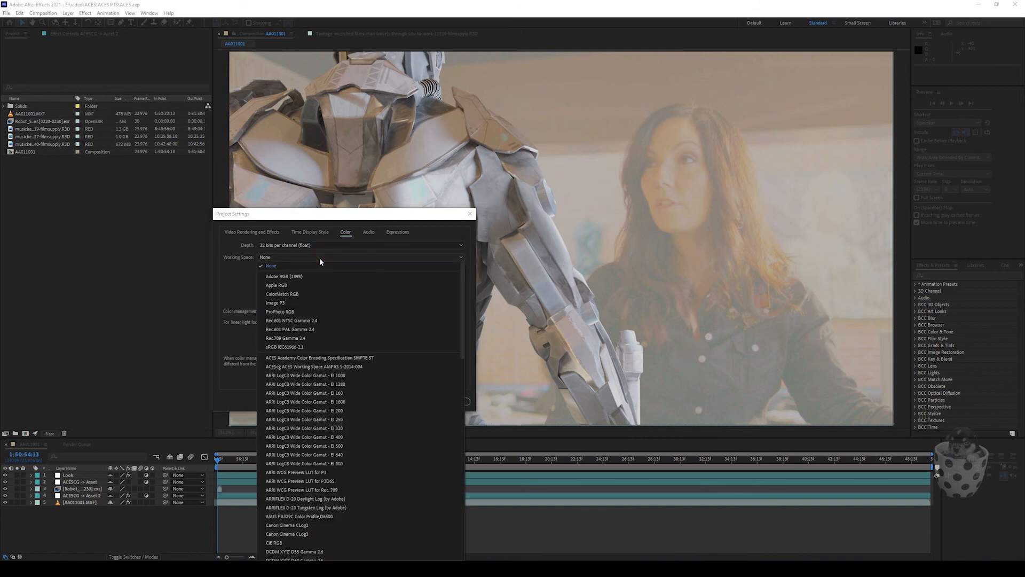
pyautogui.click(292, 367)
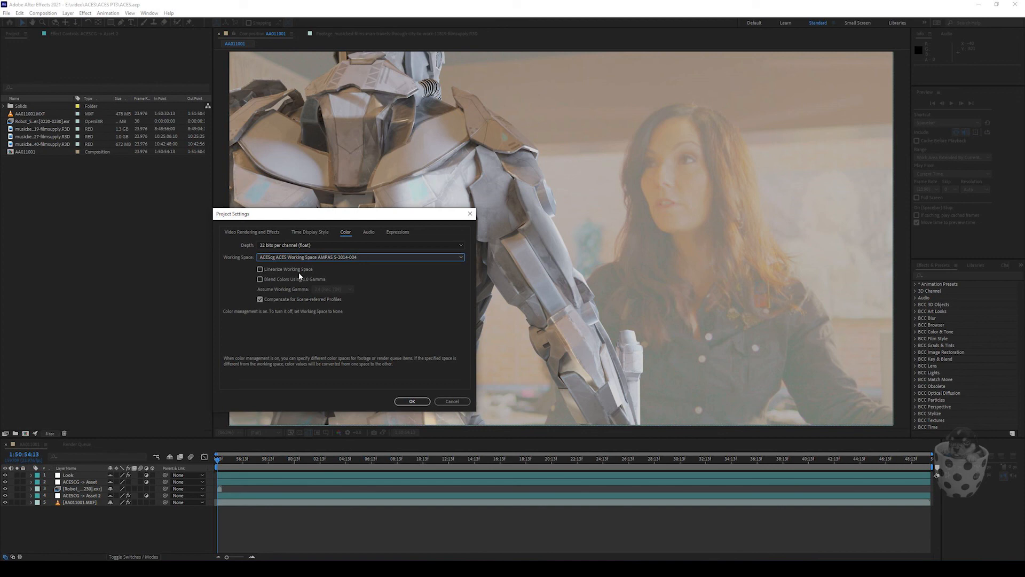
pyautogui.click(260, 270)
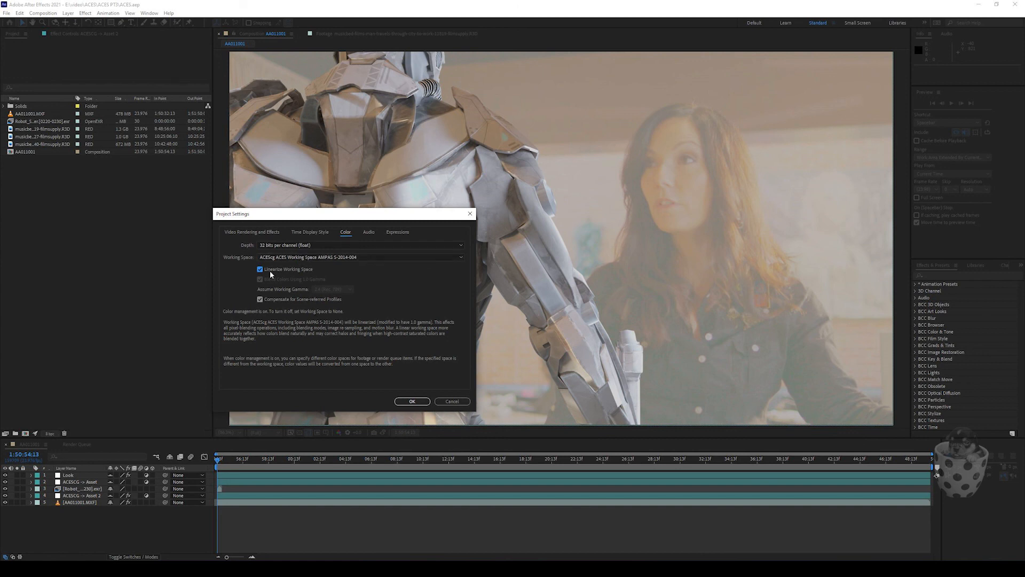
pyautogui.click(412, 400)
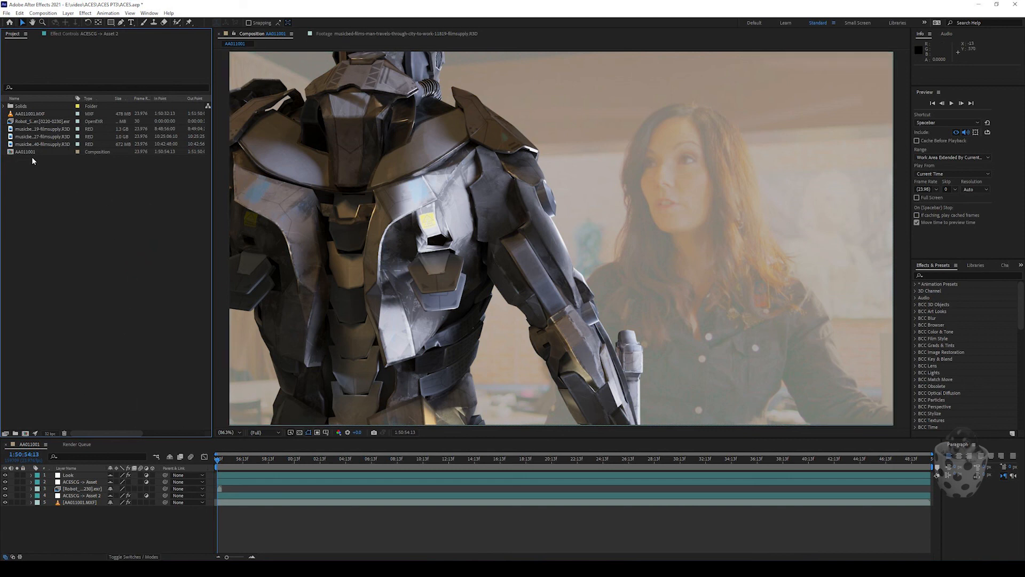
# Step: Open the footage interpretation of the 11819-filmsupply.R3D clip and enable Preserve RGB in its color management options
pyautogui.rightClick(13, 130)
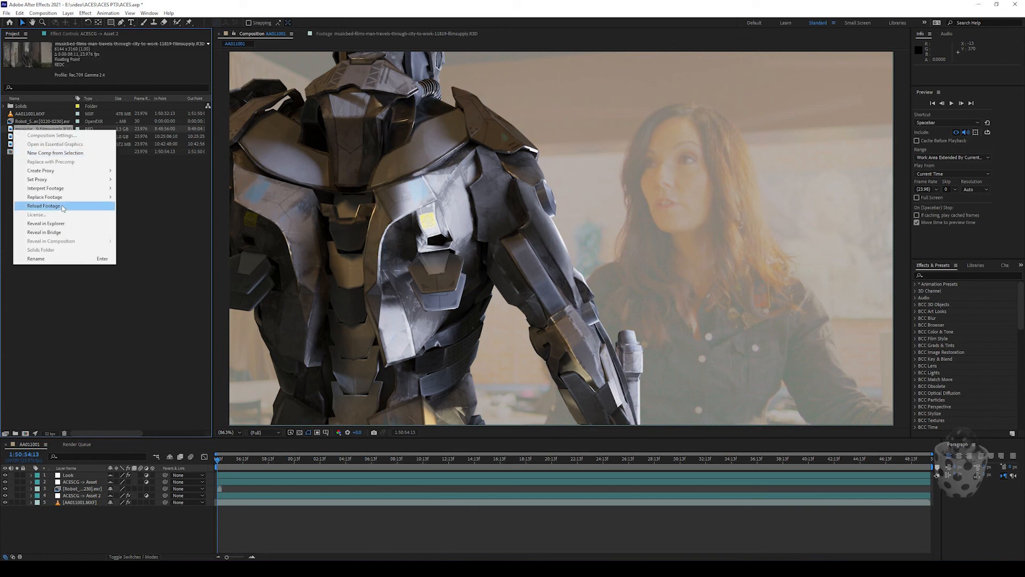
pyautogui.moveTo(69, 191)
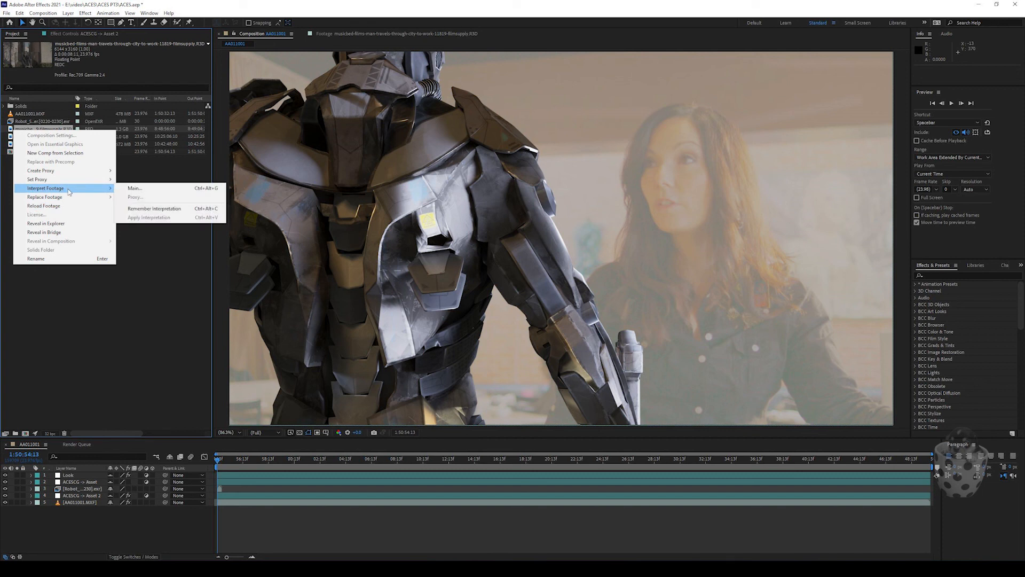
pyautogui.click(150, 189)
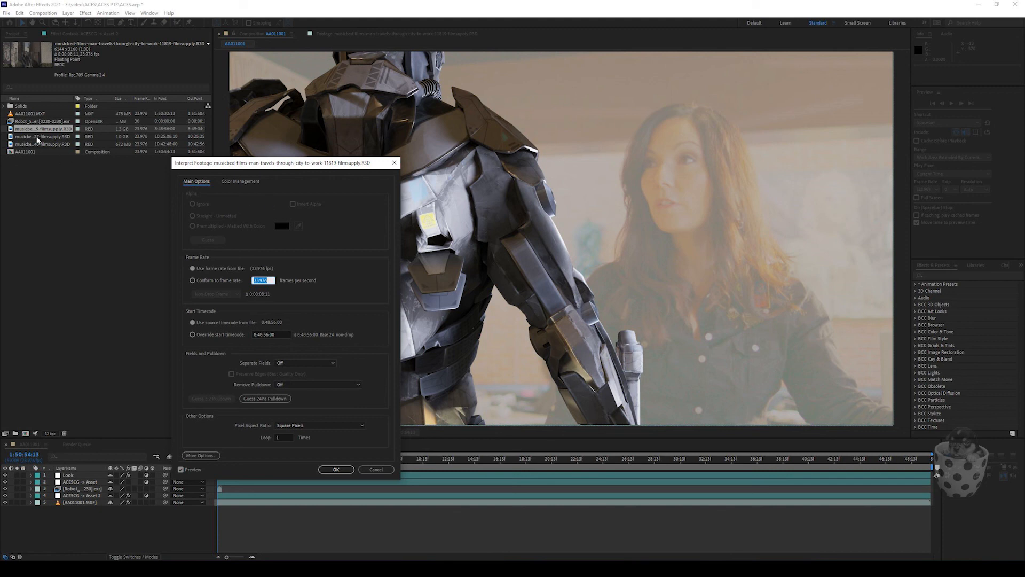
pyautogui.click(233, 181)
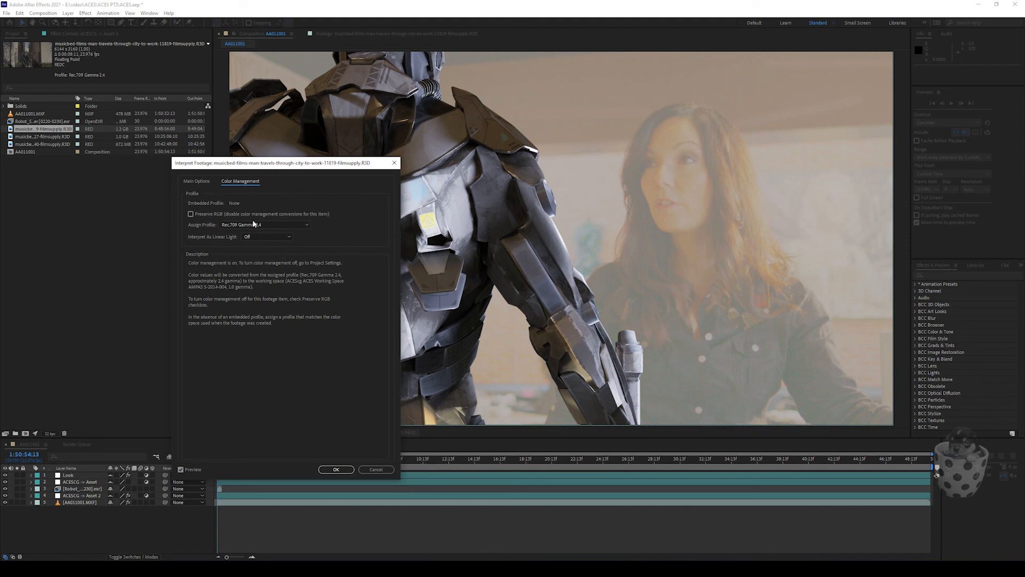
pyautogui.click(192, 214)
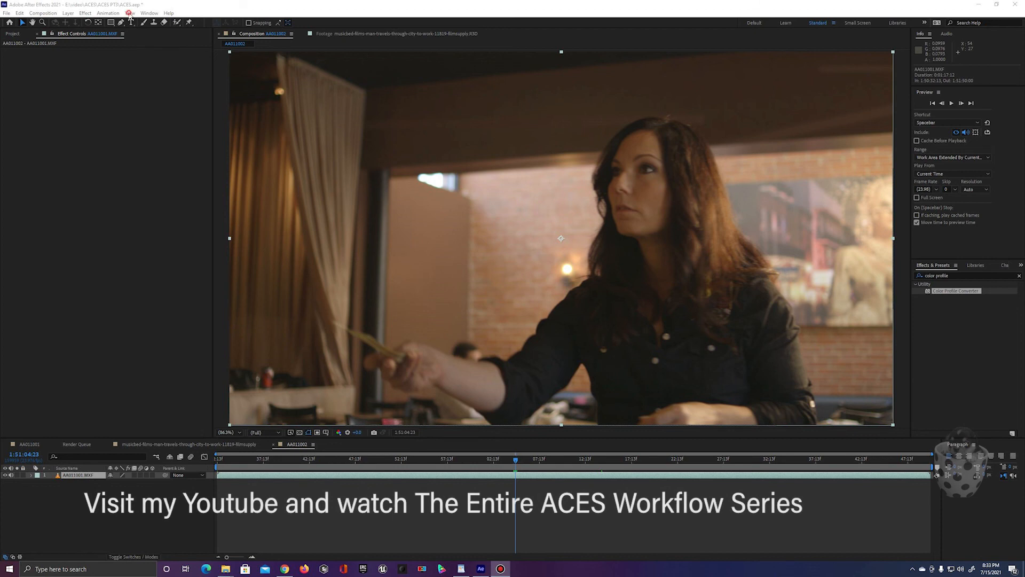
# Step: Check the Use Display Color Management option for the viewer and bring the project's footage list into view
pyautogui.click(130, 14)
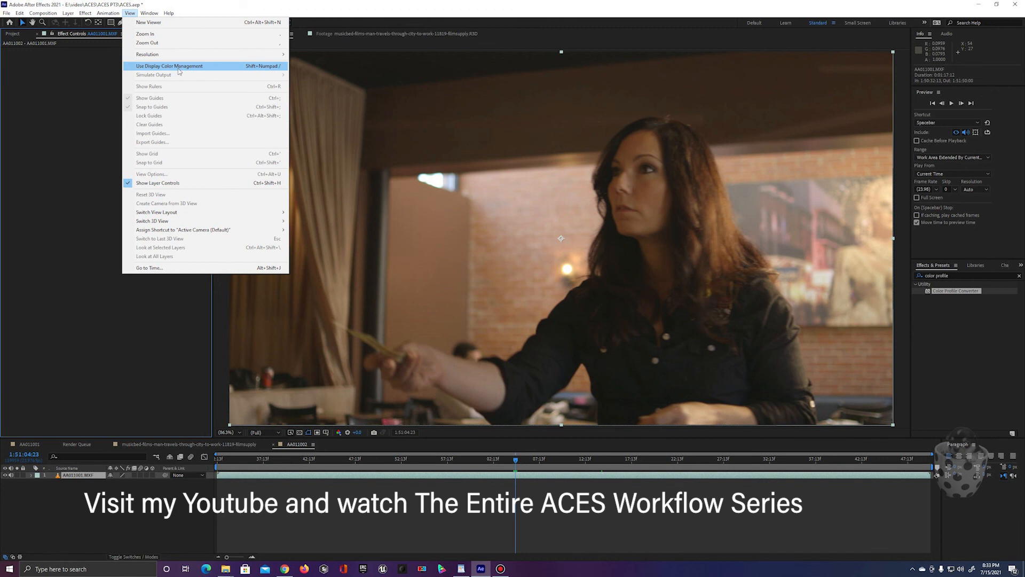
pyautogui.click(212, 8)
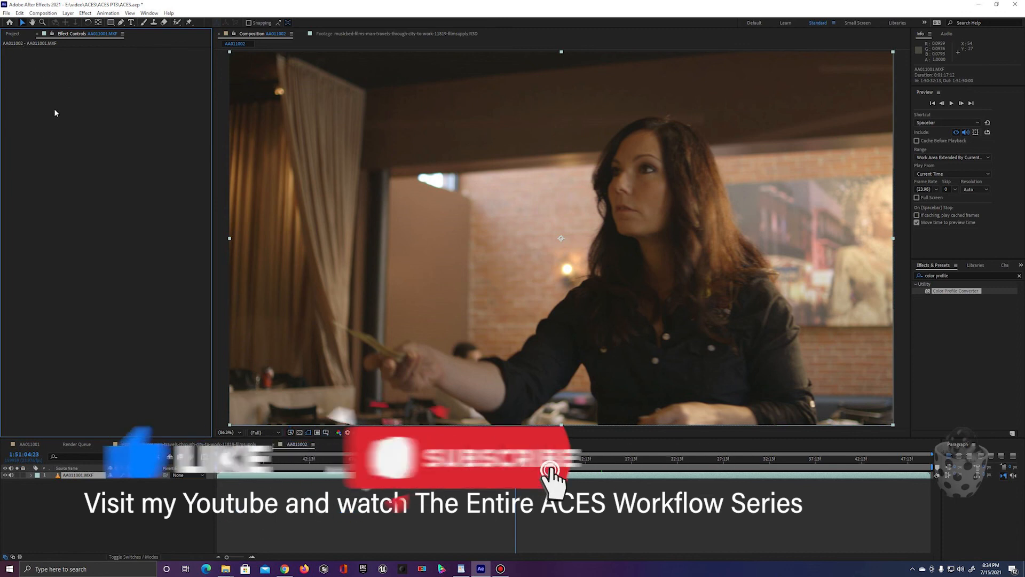
pyautogui.click(13, 33)
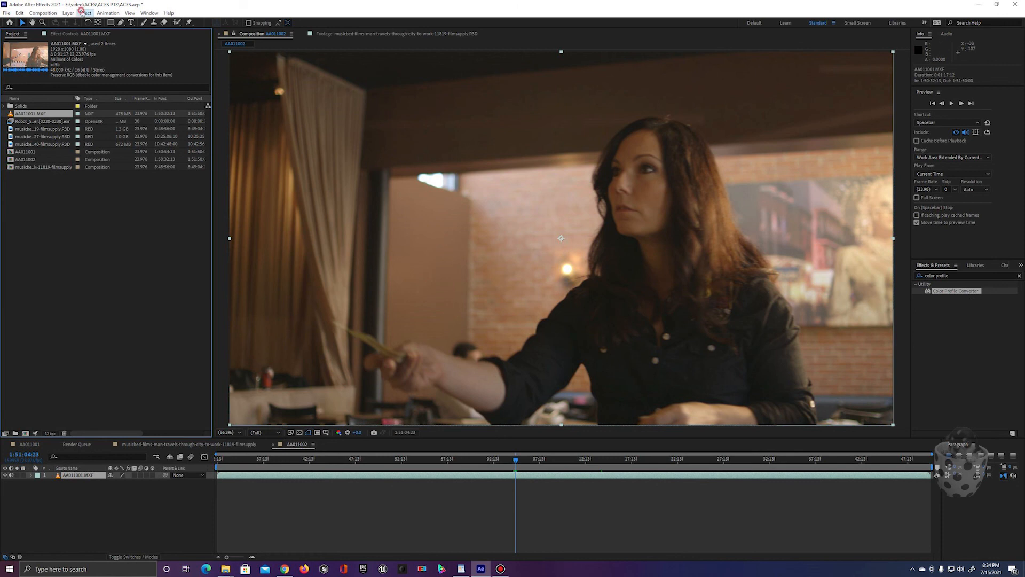
pyautogui.click(83, 12)
pyautogui.click(55, 348)
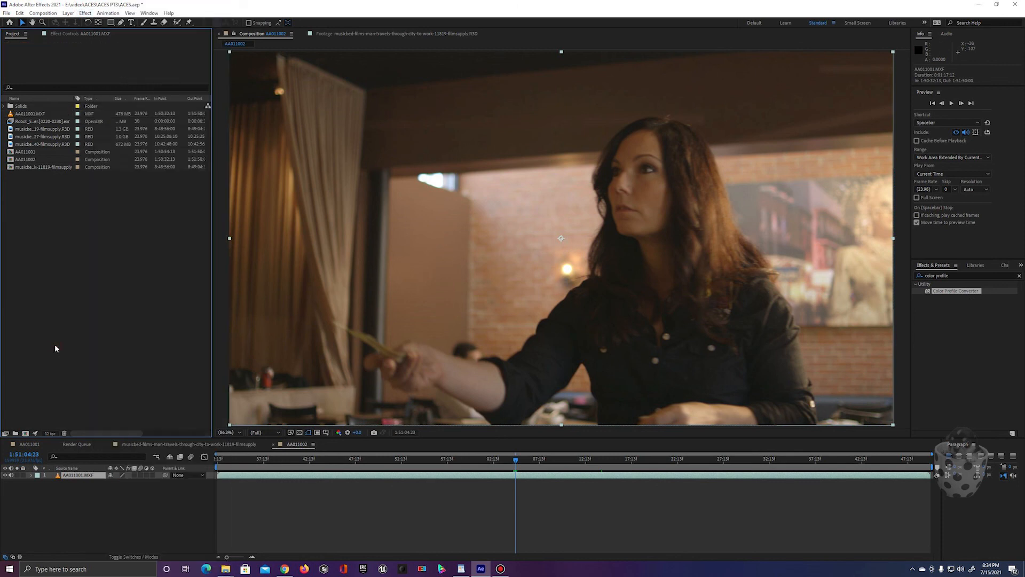
# Step: Search the effects for "open" and apply the OpenColorIO effect to the AA011001.MXF layer
pyautogui.click(966, 275)
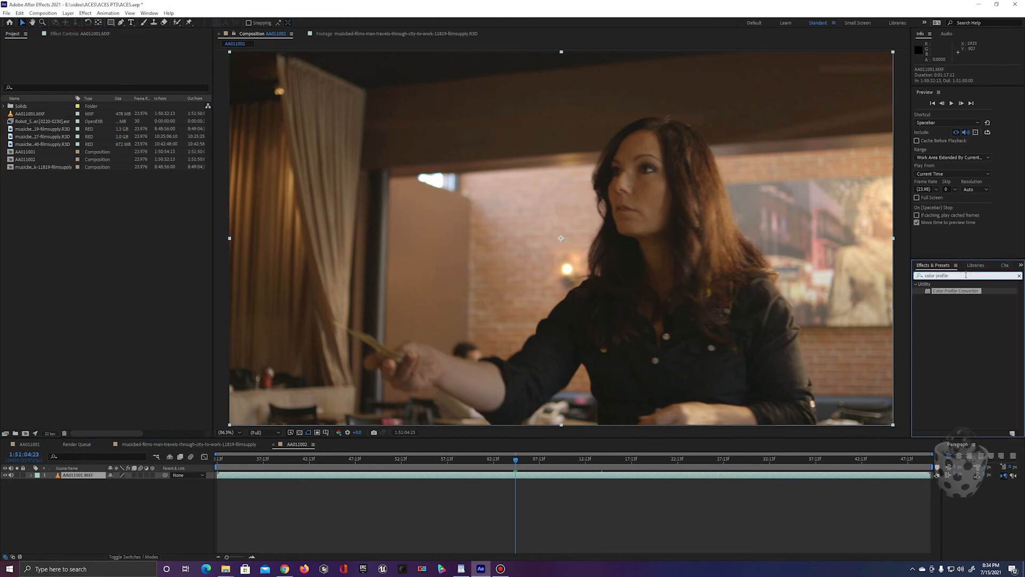
pyautogui.press('BackSpace')
pyautogui.press('BackSpace')
pyautogui.press('BackSpace')
pyautogui.press('BackSpace')
pyautogui.press('BackSpace')
pyautogui.press('BackSpace')
pyautogui.press('BackSpace')
pyautogui.press('BackSpace')
pyautogui.press('BackSpace')
pyautogui.press('BackSpace')
pyautogui.press('BackSpace')
pyautogui.press('BackSpace')
pyautogui.press('BackSpace')
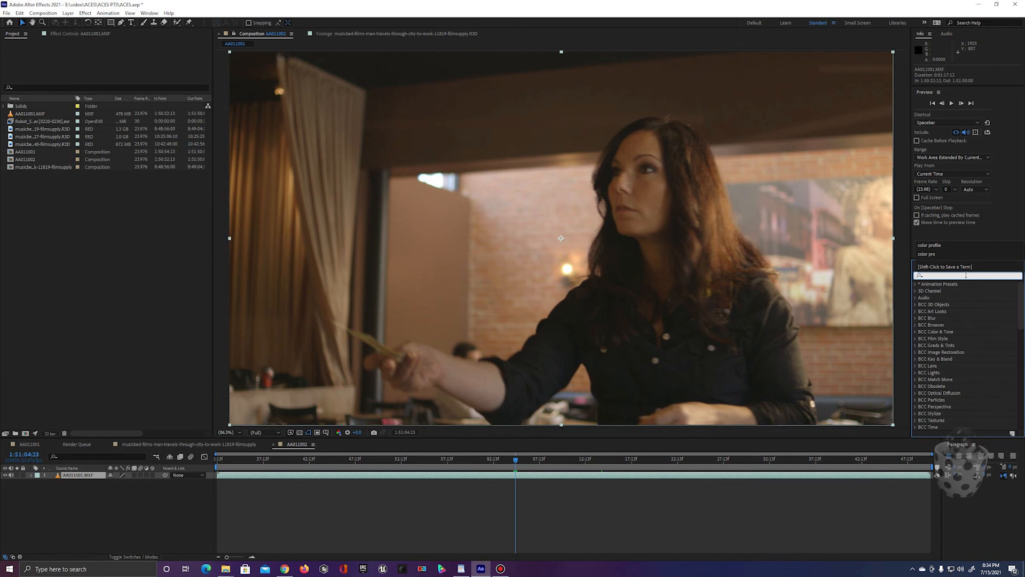
pyautogui.write('open')
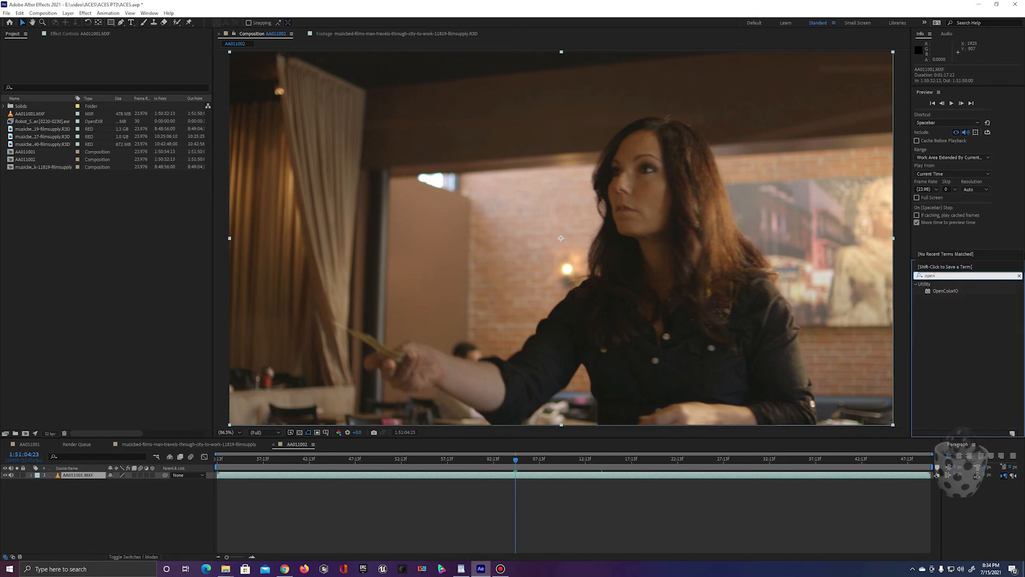
pyautogui.moveTo(946, 291); pyautogui.dragTo(273, 422)
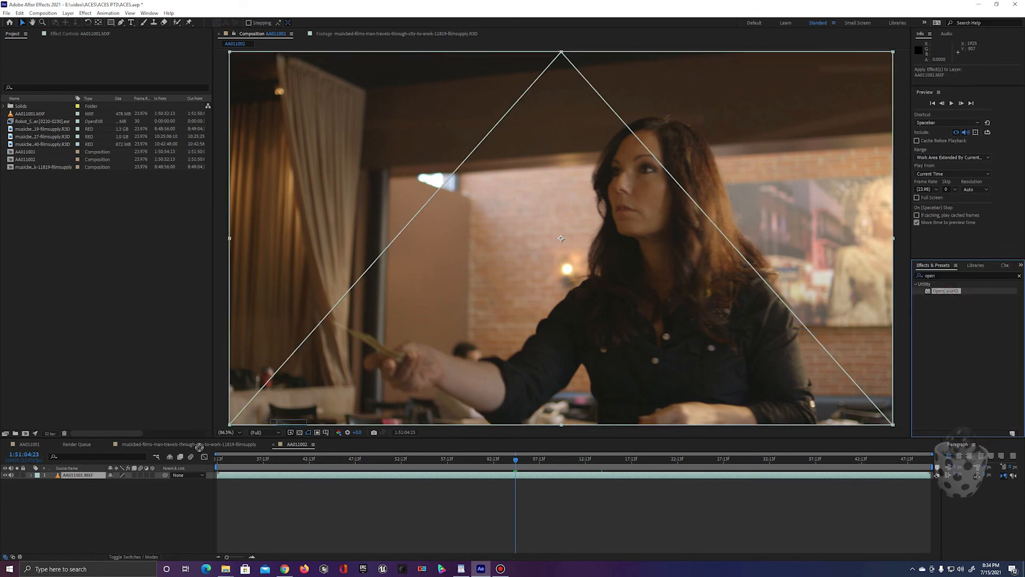
pyautogui.moveTo(199, 447); pyautogui.dragTo(98, 476)
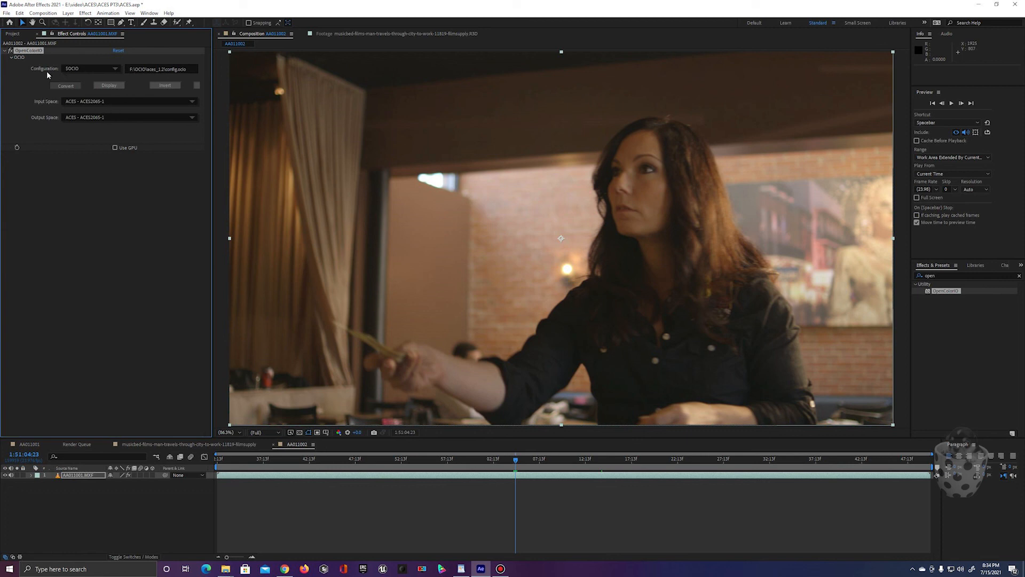
# Step: Set the input space of the clip's OpenColorIO effect to Input - Canon - Canon-Log - Rec. 709 Daylight
pyautogui.click(116, 69)
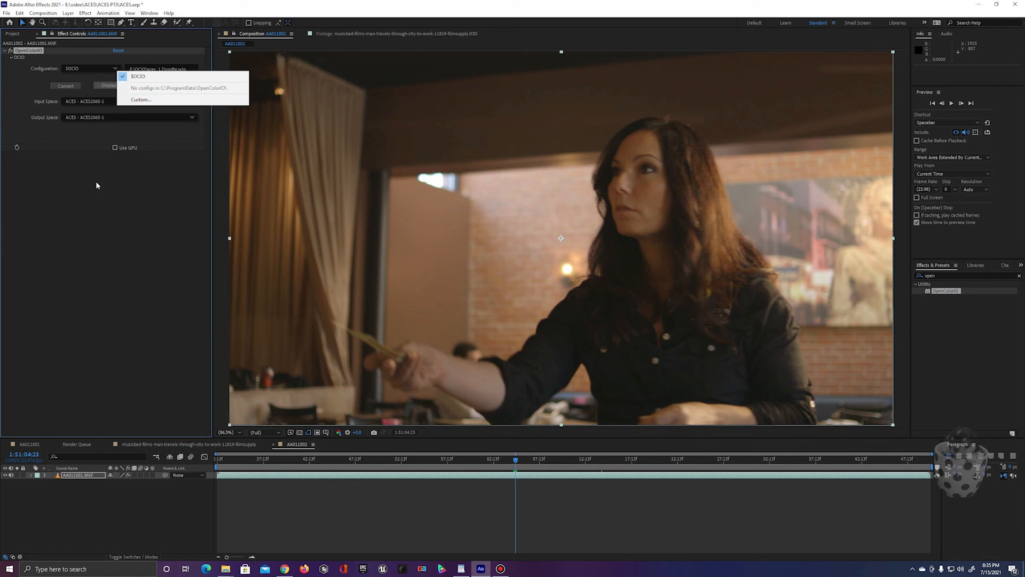
pyautogui.click(90, 72)
pyautogui.click(143, 115)
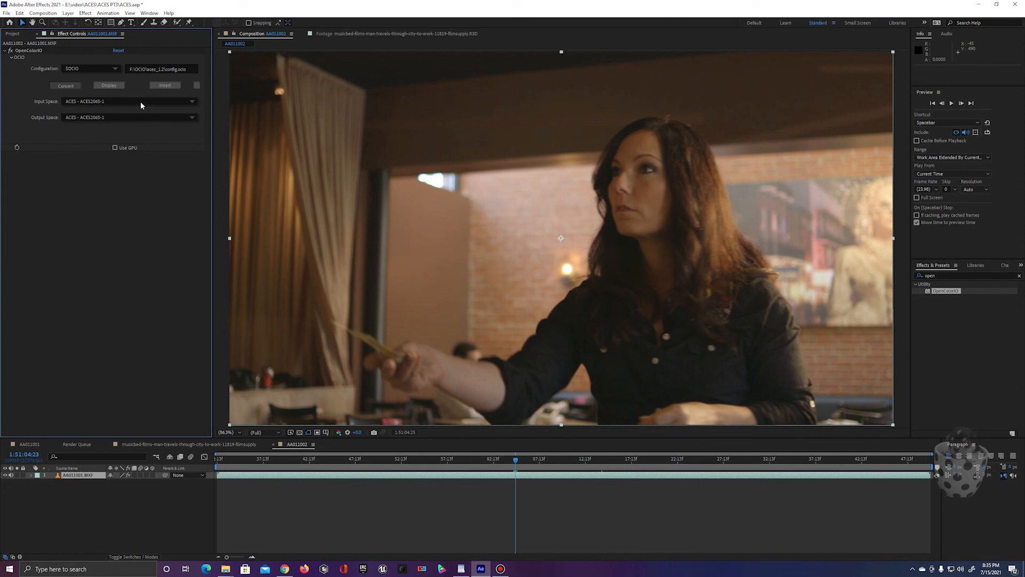
pyautogui.click(192, 102)
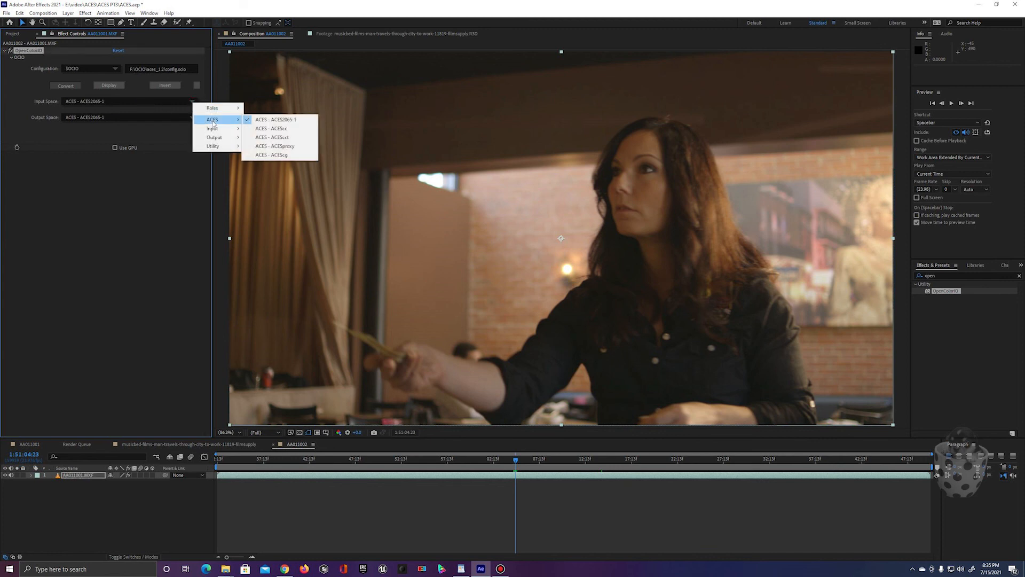
pyautogui.moveTo(214, 131)
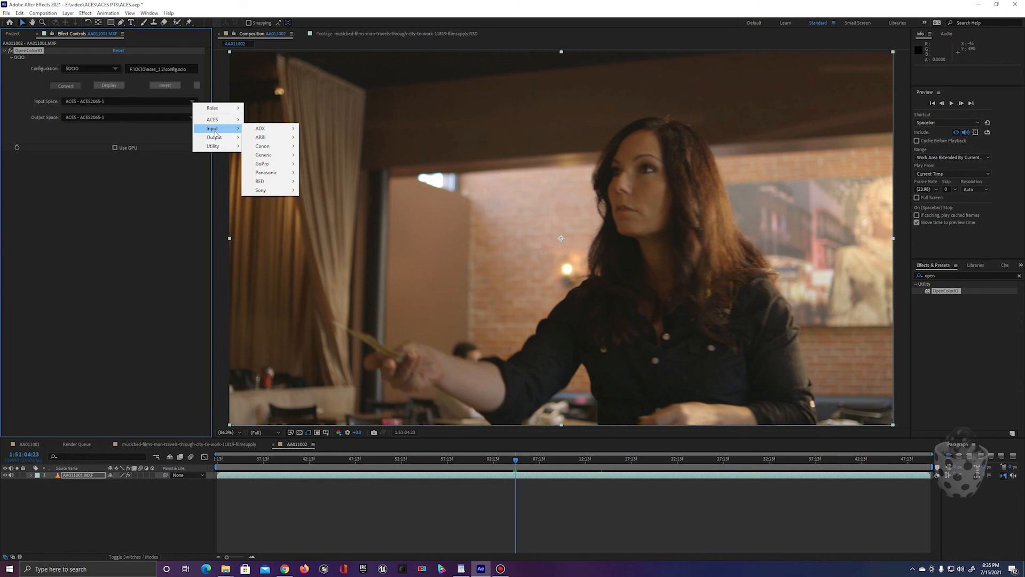
pyautogui.moveTo(275, 149)
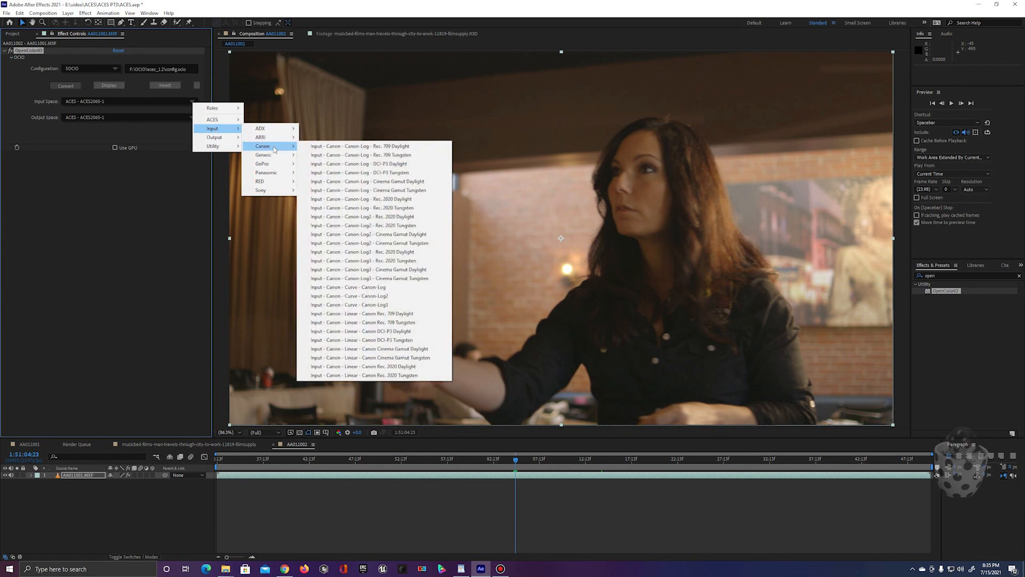
pyautogui.click(353, 148)
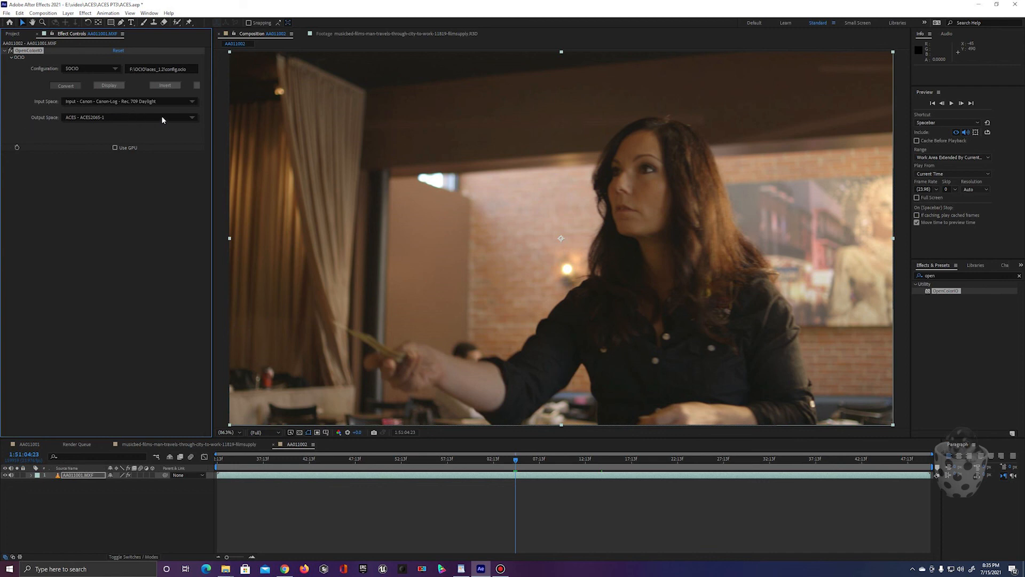
# Step: Set the output space of the clip's OpenColorIO effect to ACES - ACEScg and enable Use GPU
pyautogui.click(190, 119)
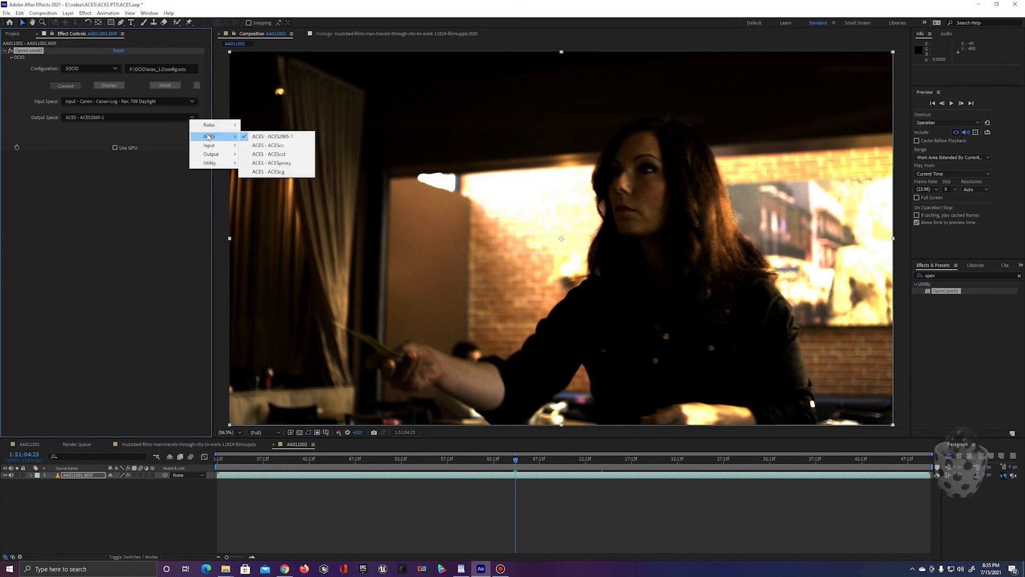
pyautogui.click(273, 172)
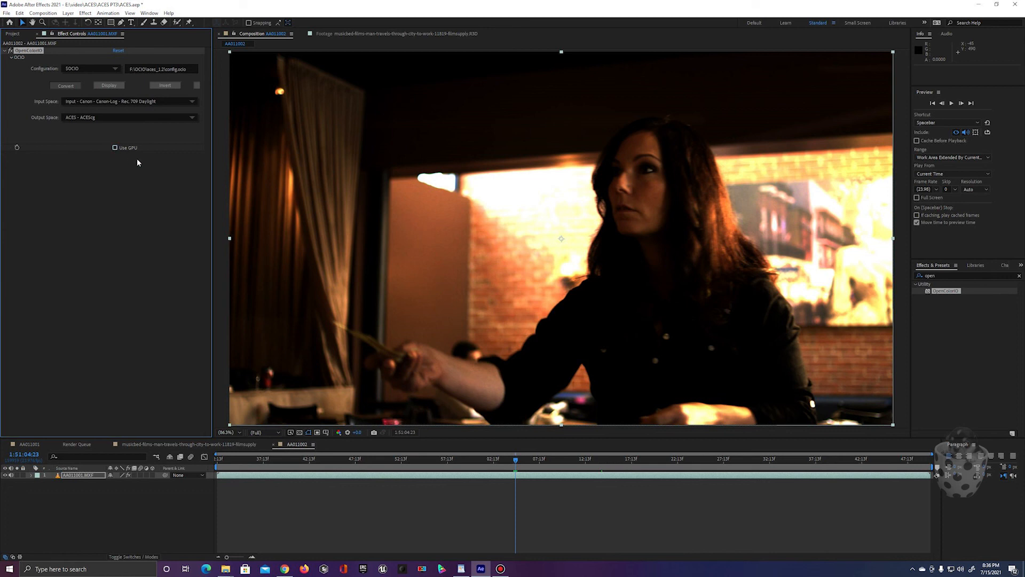
pyautogui.click(120, 150)
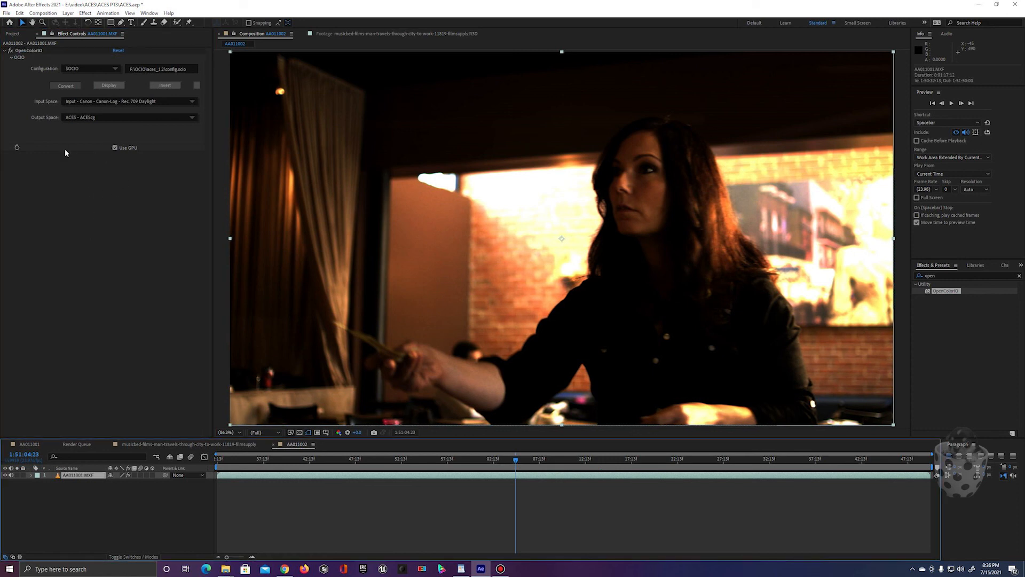
pyautogui.click(115, 187)
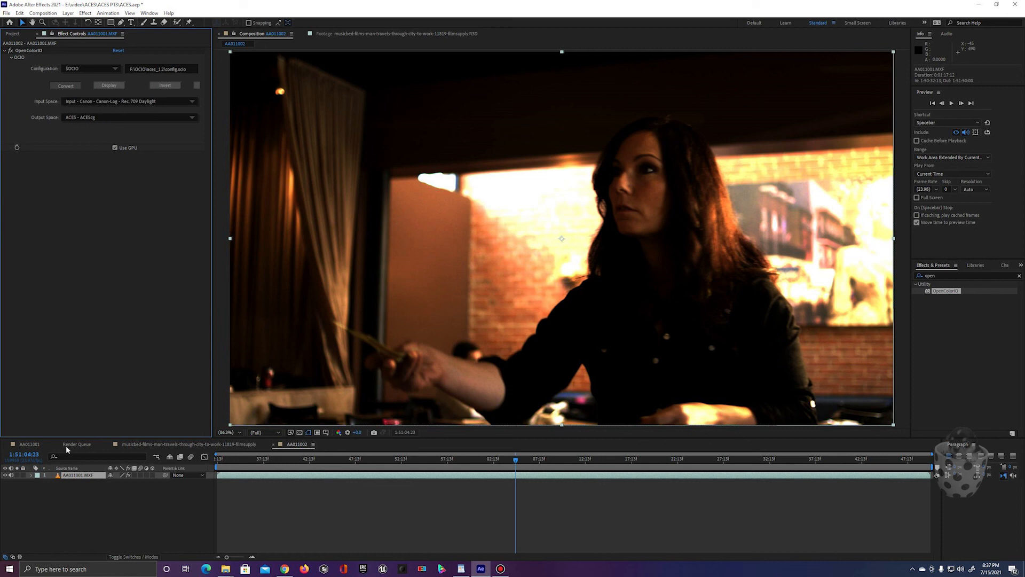
# Step: Add an adjustment layer above the AA011001.MXF clip and copy the clip's OpenColorIO effect onto it
pyautogui.click(81, 517)
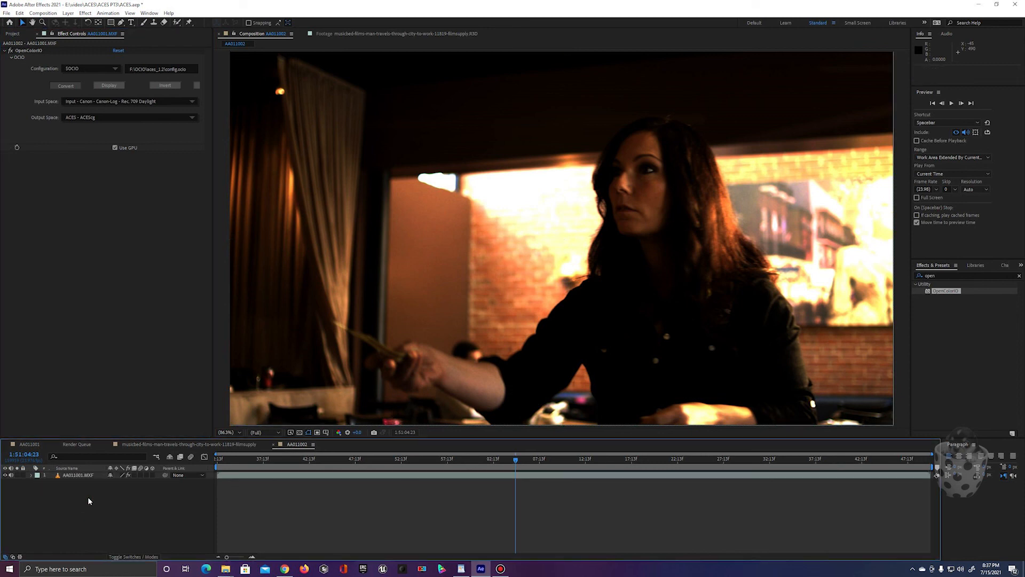
pyautogui.hotkey('ctrl', 'alt', 'y')
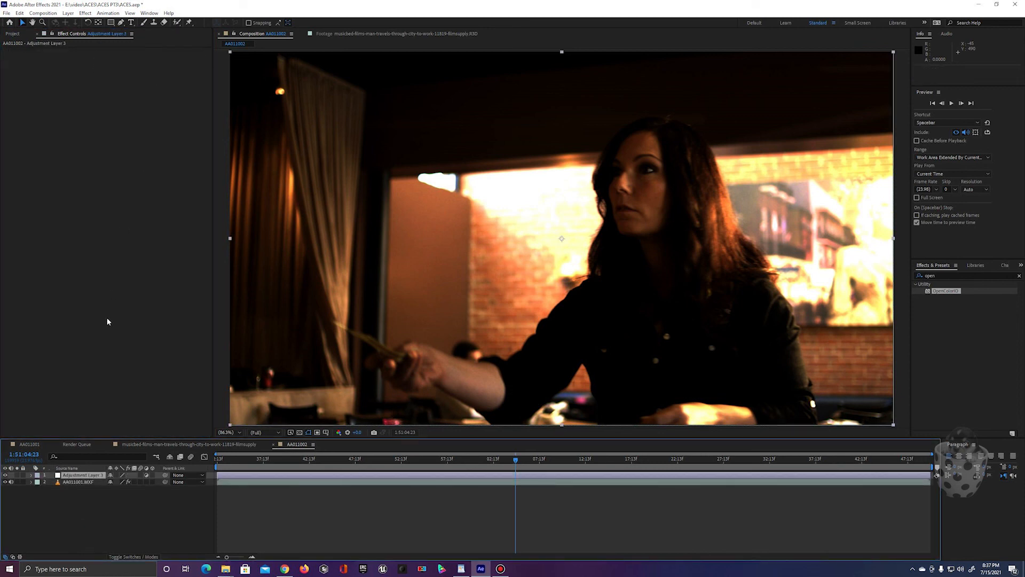
pyautogui.click(75, 483)
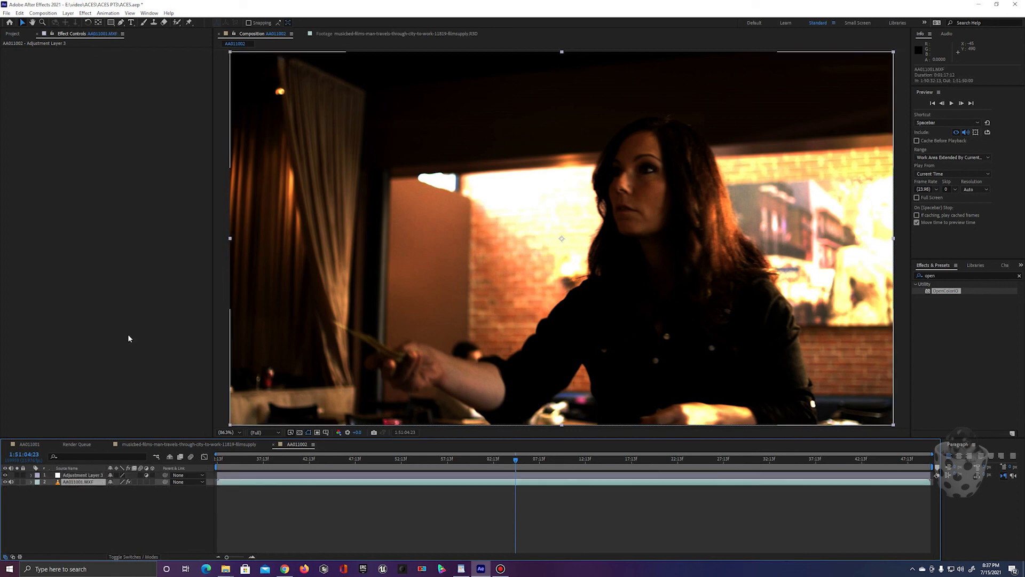
pyautogui.click(29, 51)
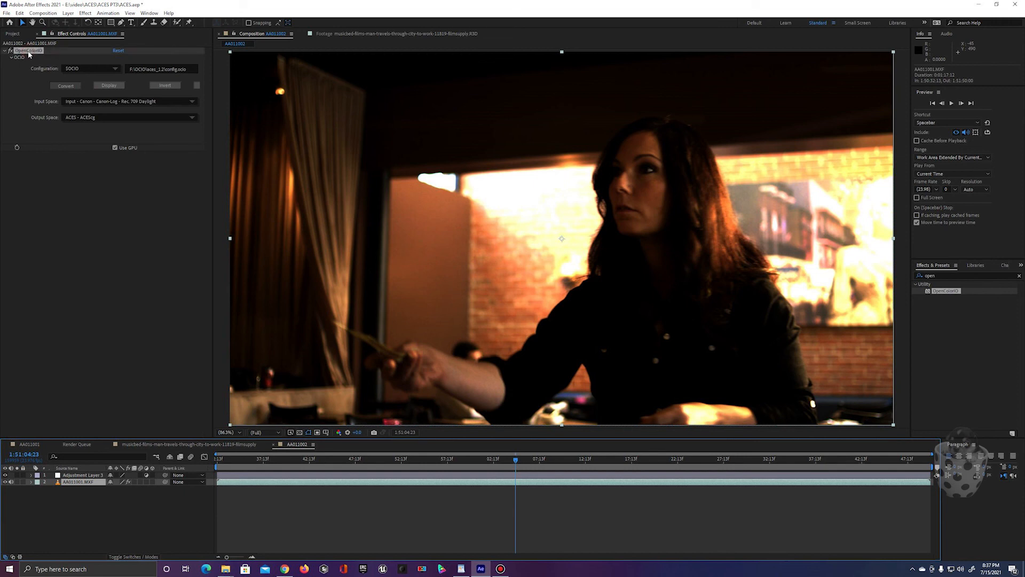
pyautogui.click(77, 476)
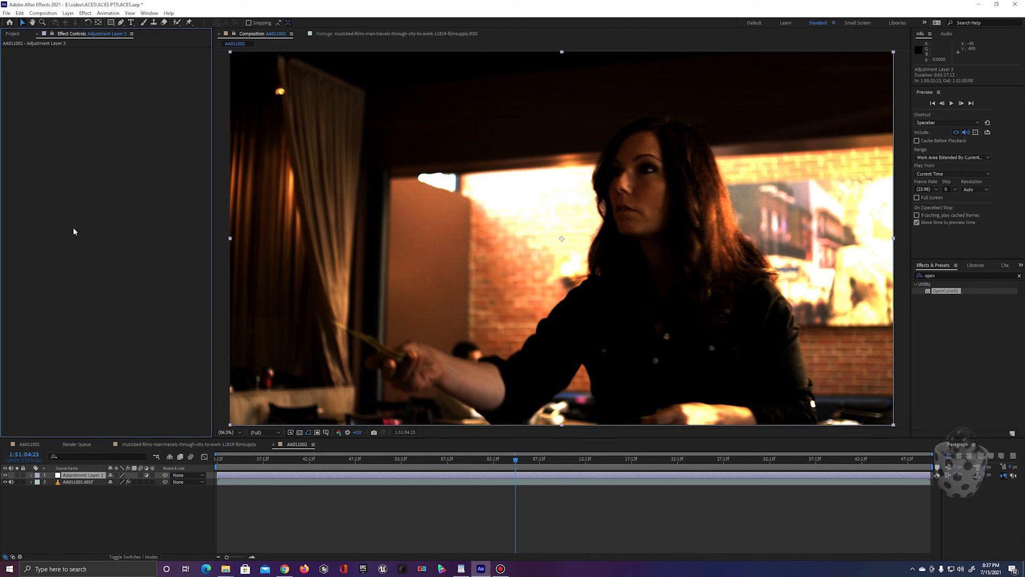
pyautogui.hotkey('ctrl', 'v')
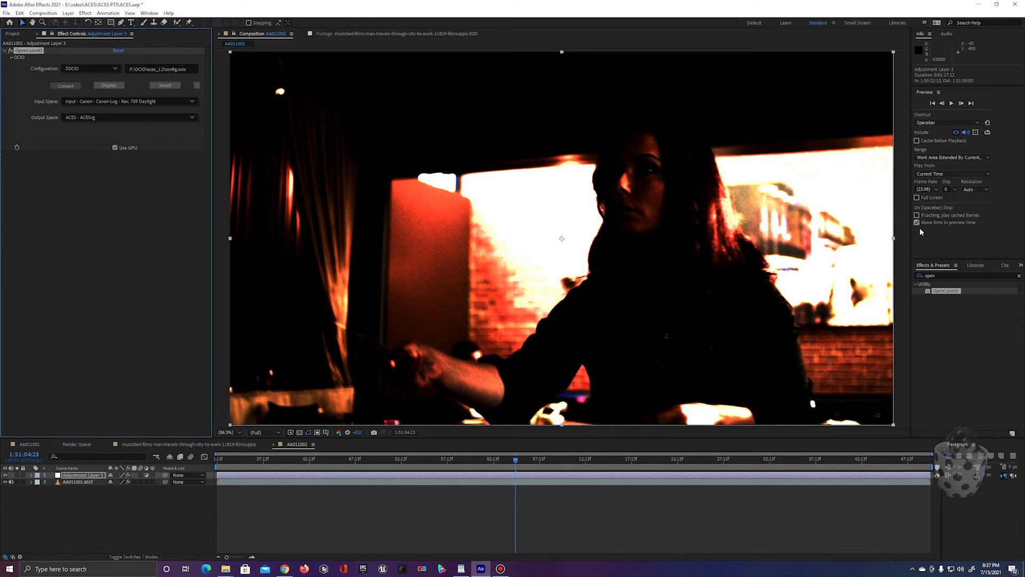
# Step: Reverse the adjustment layer's conversion: input space ACES - ACEScg, output space Input - Canon - Canon-Log - Rec. 709 Daylight
pyautogui.click(191, 103)
pyautogui.moveTo(210, 123)
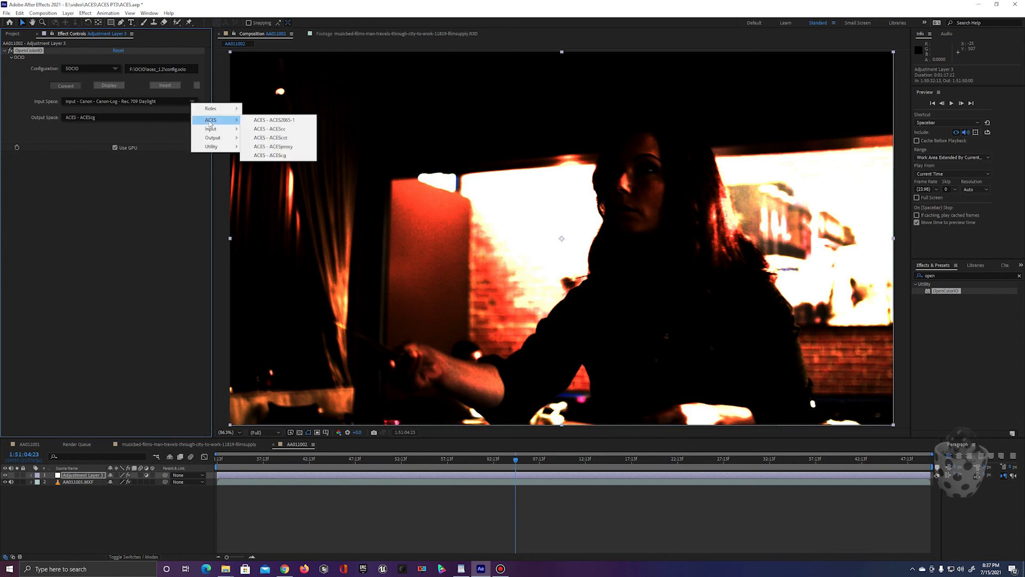
pyautogui.click(269, 155)
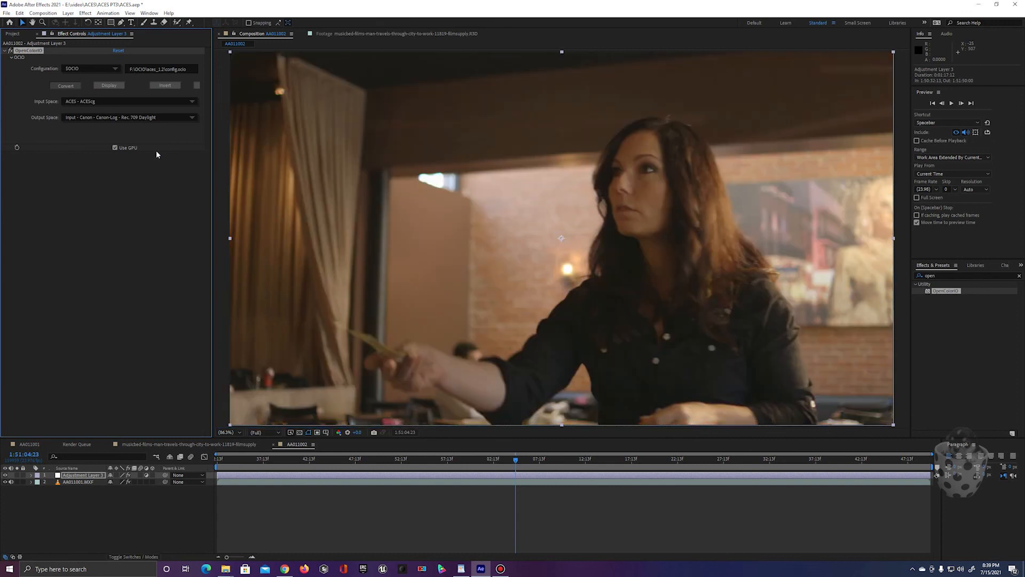
pyautogui.click(159, 388)
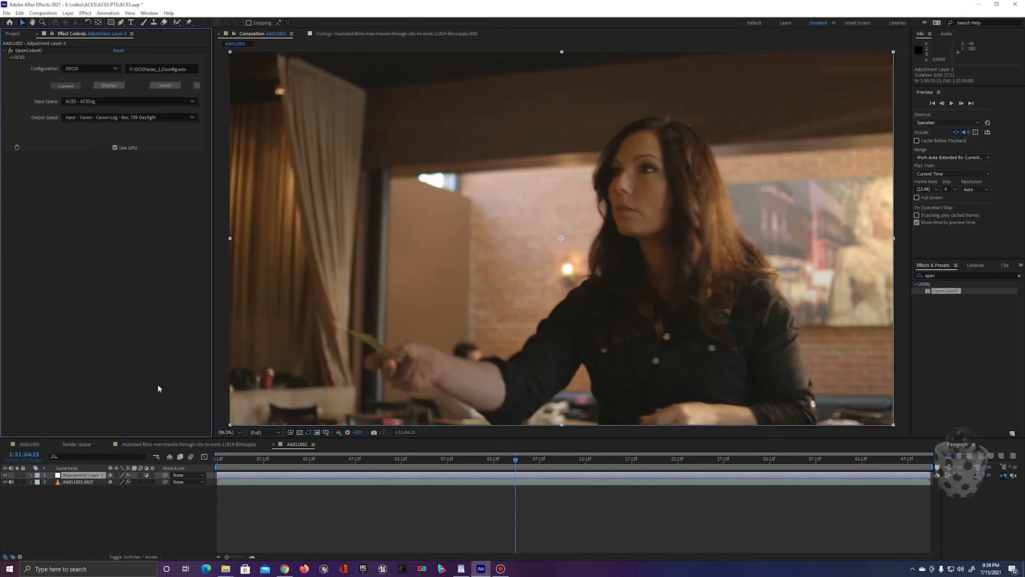
# Step: Add a second adjustment layer at the top of the layer stack and rename it Look
pyautogui.click(72, 479)
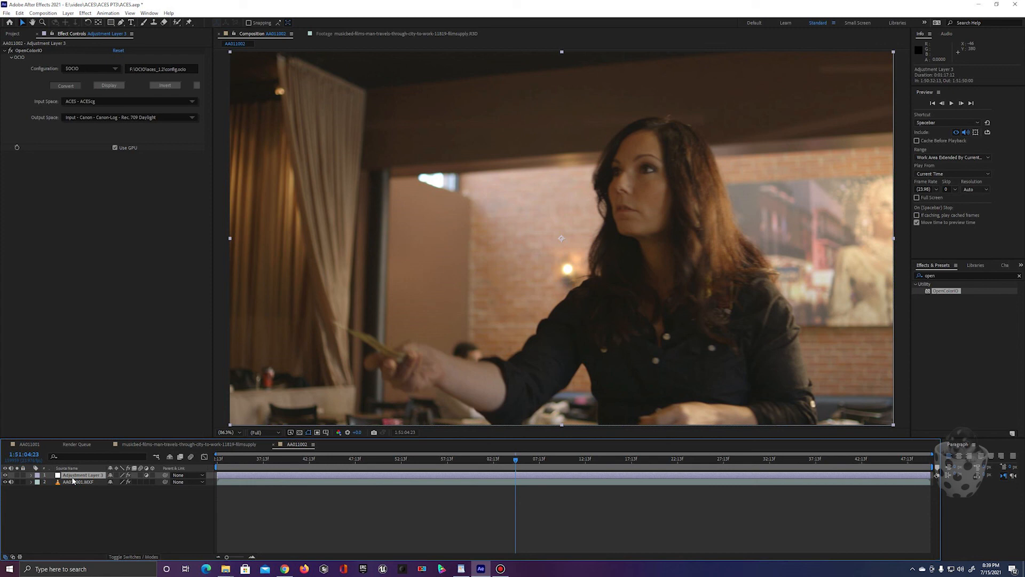
pyautogui.hotkey('ctrl', 'alt', 'y')
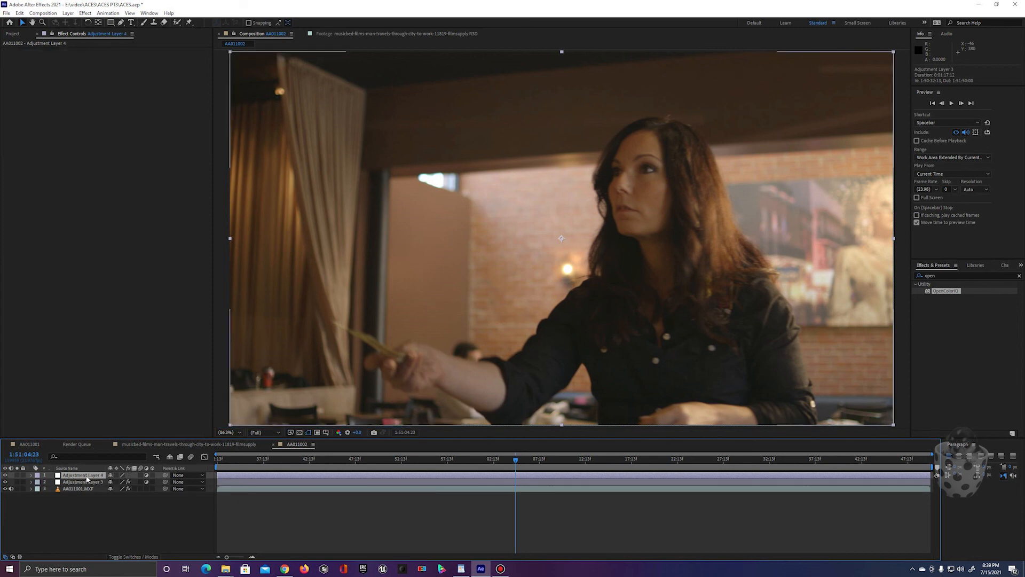
pyautogui.rightClick(86, 475)
pyautogui.click(109, 462)
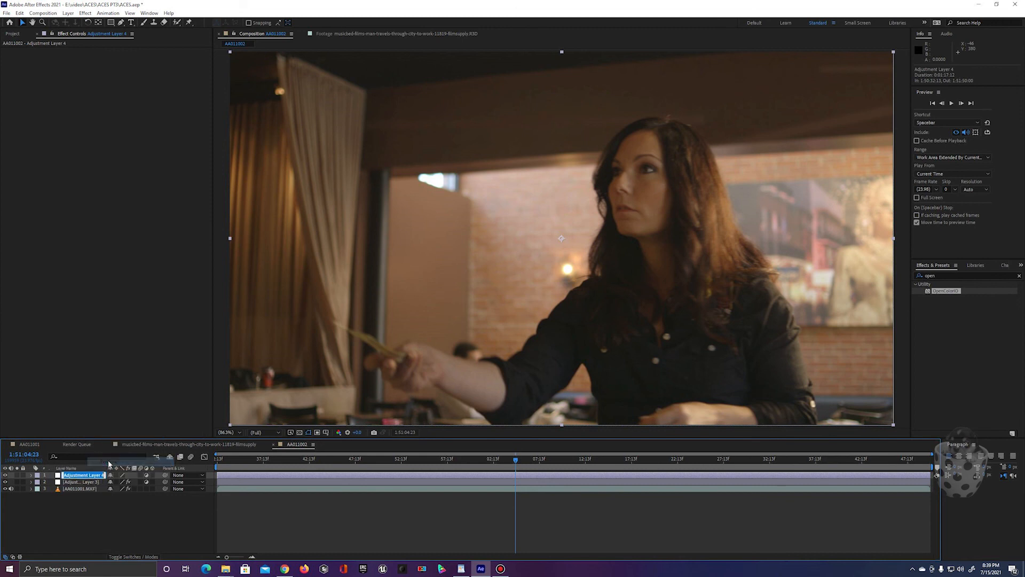
pyautogui.write('Look')
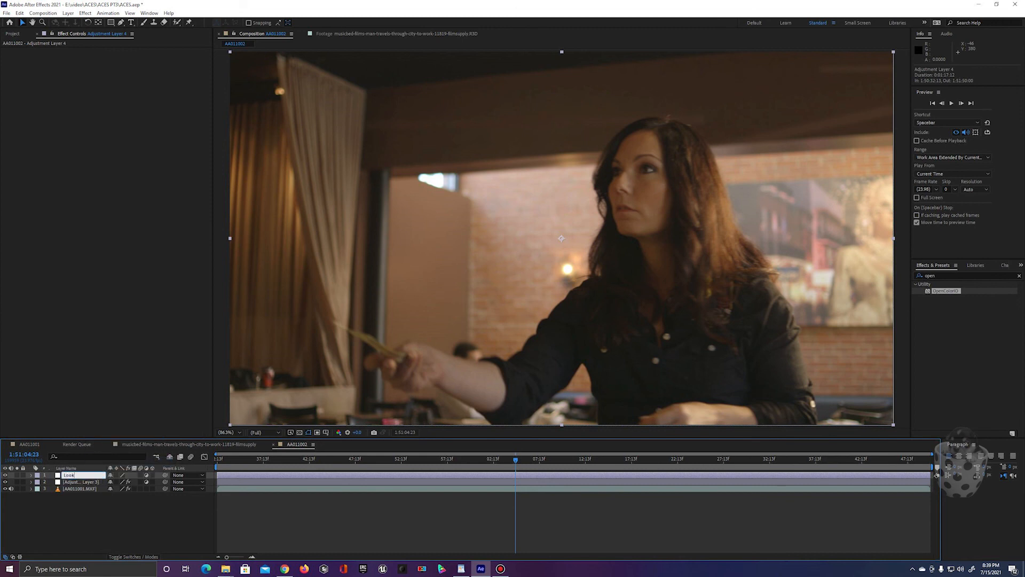
pyautogui.press('Return')
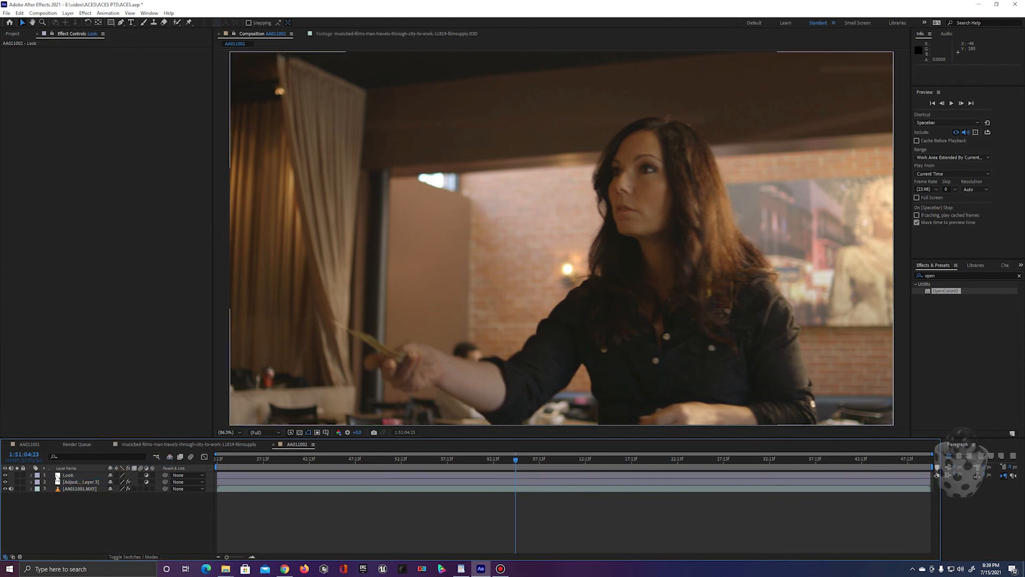
pyautogui.click(59, 476)
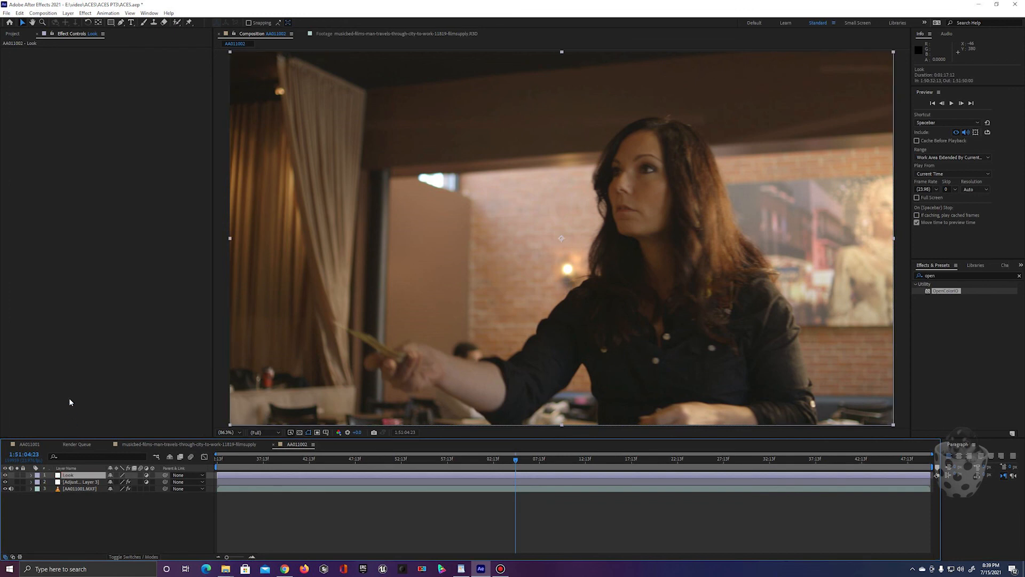
# Step: Paste the OpenColorIO effect onto the Look layer, with Input - Canon - Canon-Log - Rec. 709 Daylight as input space
pyautogui.click(67, 360)
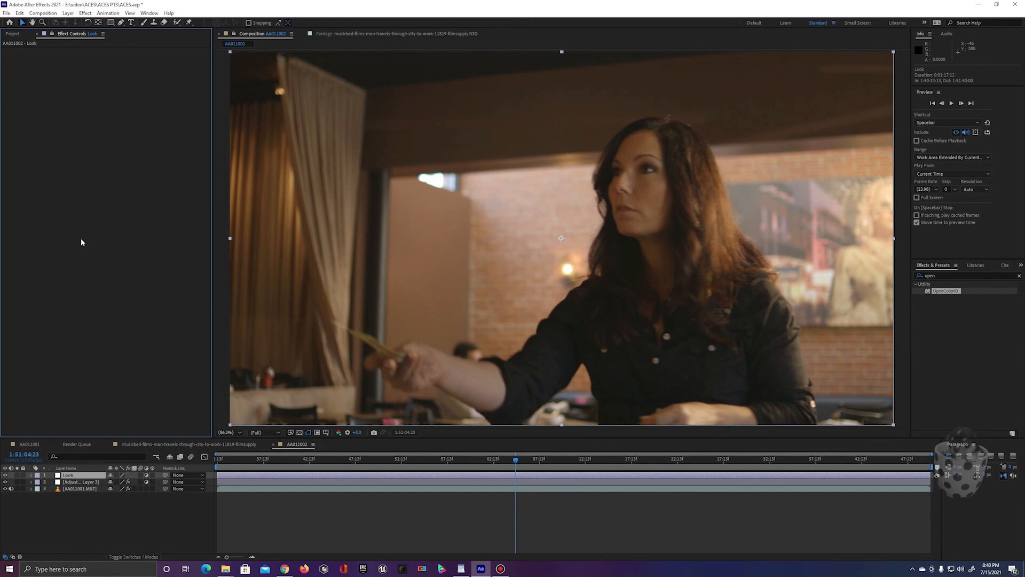
pyautogui.hotkey('ctrl', 'v')
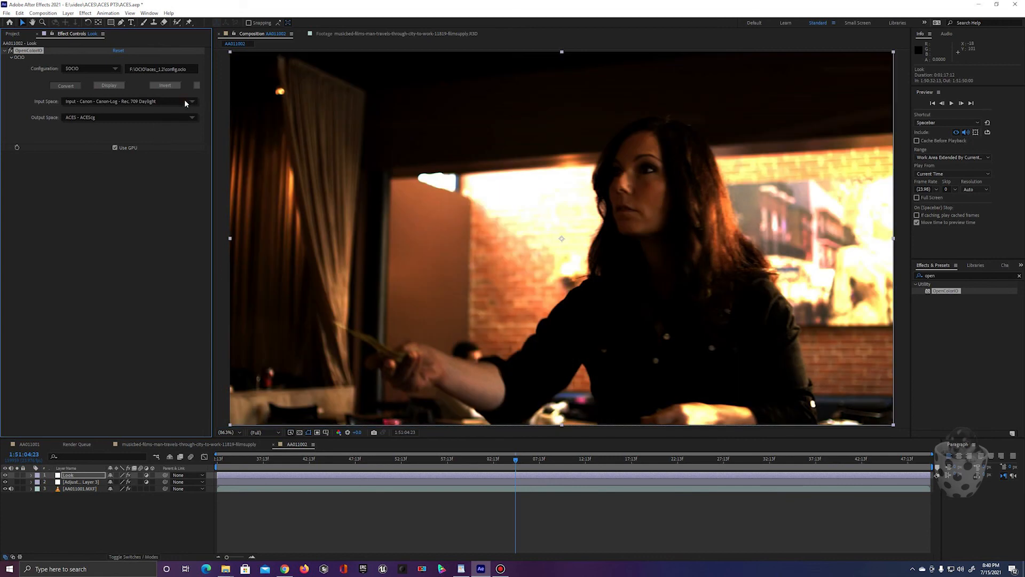
pyautogui.click(185, 102)
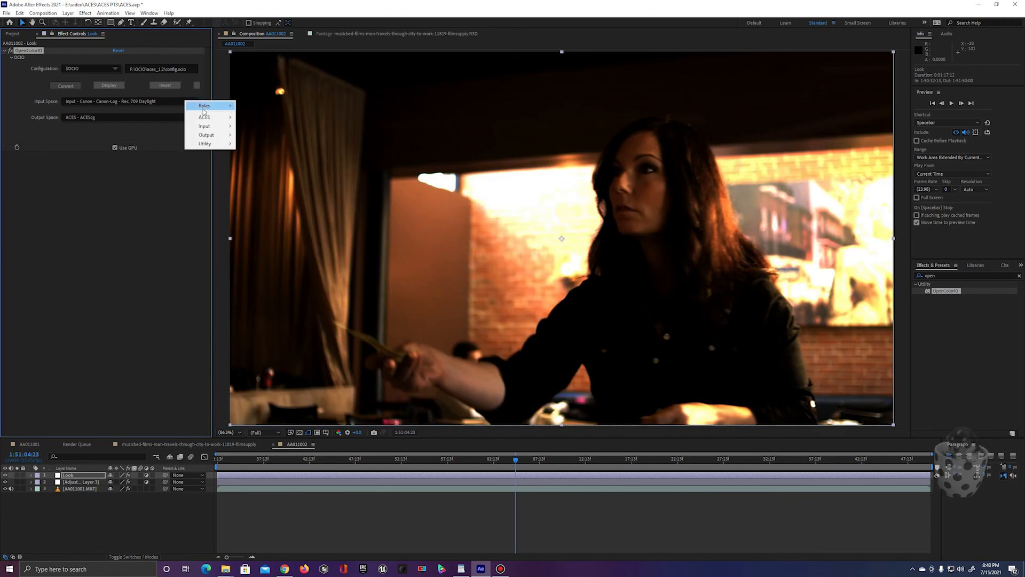
pyautogui.moveTo(204, 119)
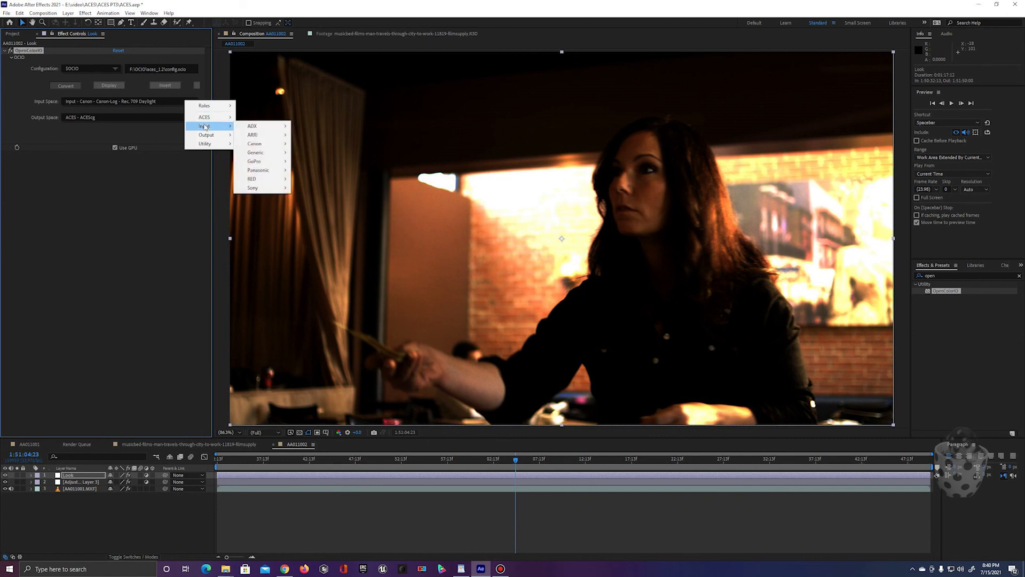
pyautogui.moveTo(254, 146)
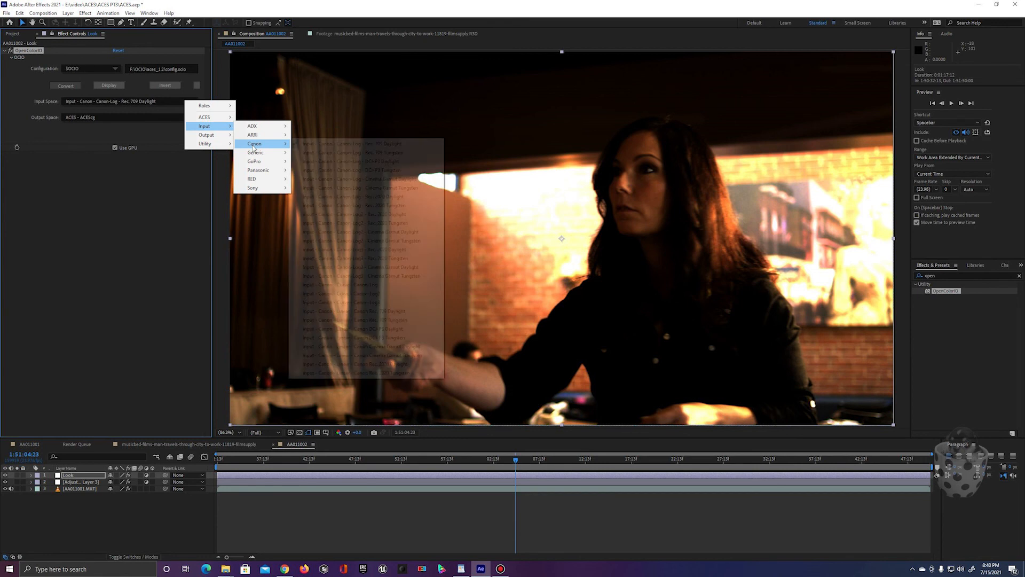
pyautogui.click(334, 145)
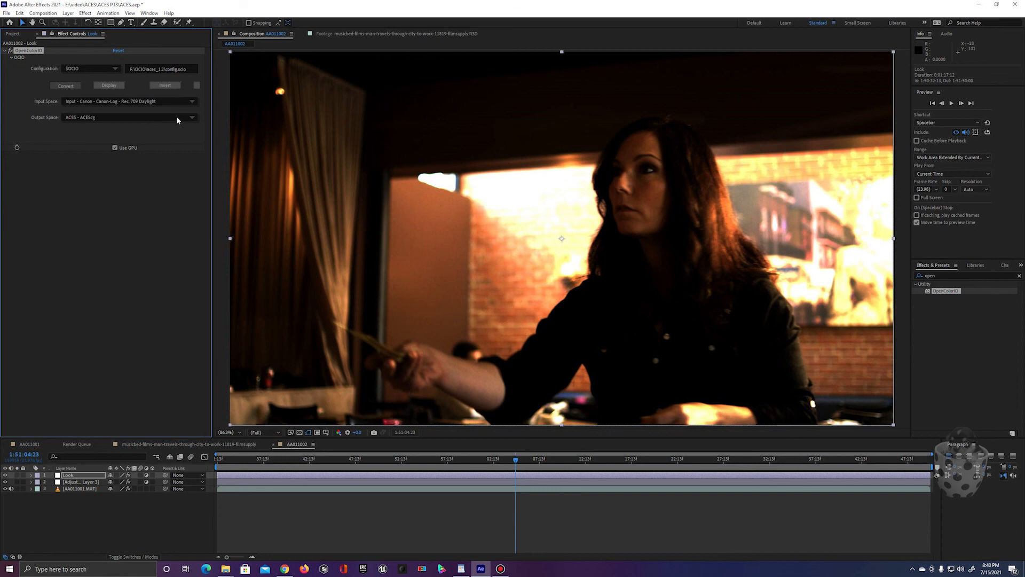
# Step: Set the Look layer's OpenColorIO output space to Output - Rec.709, and select the adjustment layer beneath it
pyautogui.click(118, 120)
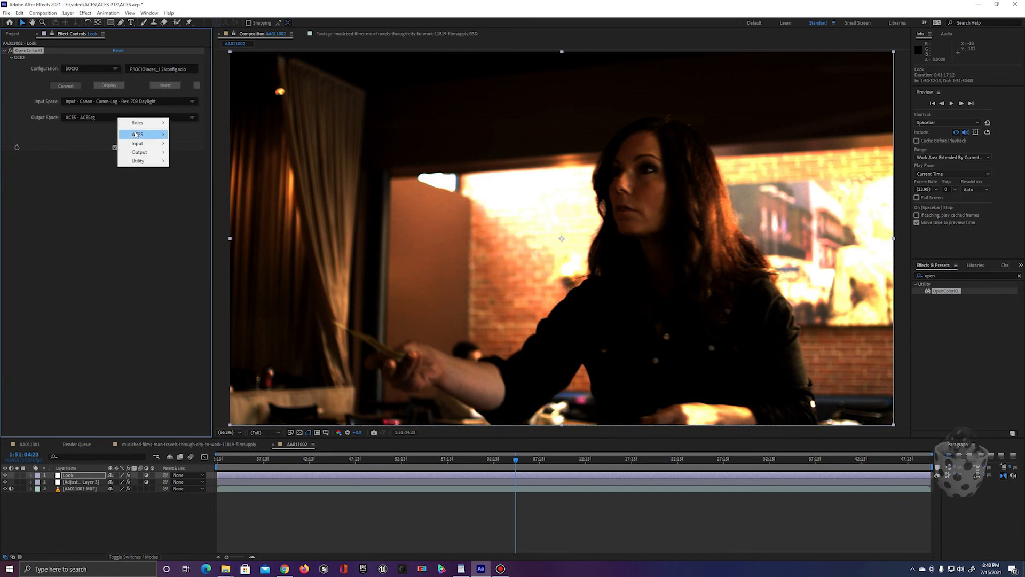
pyautogui.moveTo(135, 155)
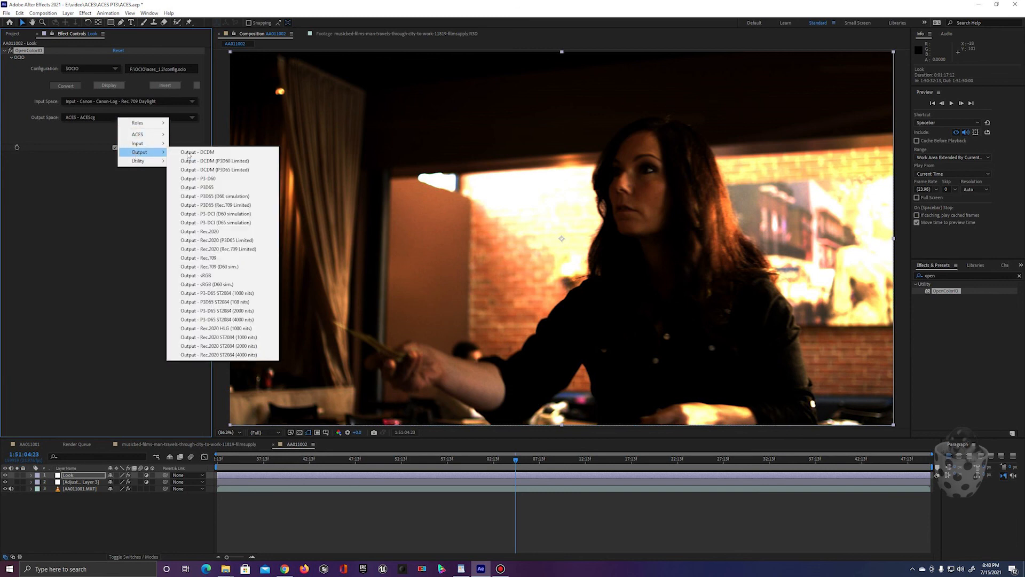
pyautogui.click(233, 257)
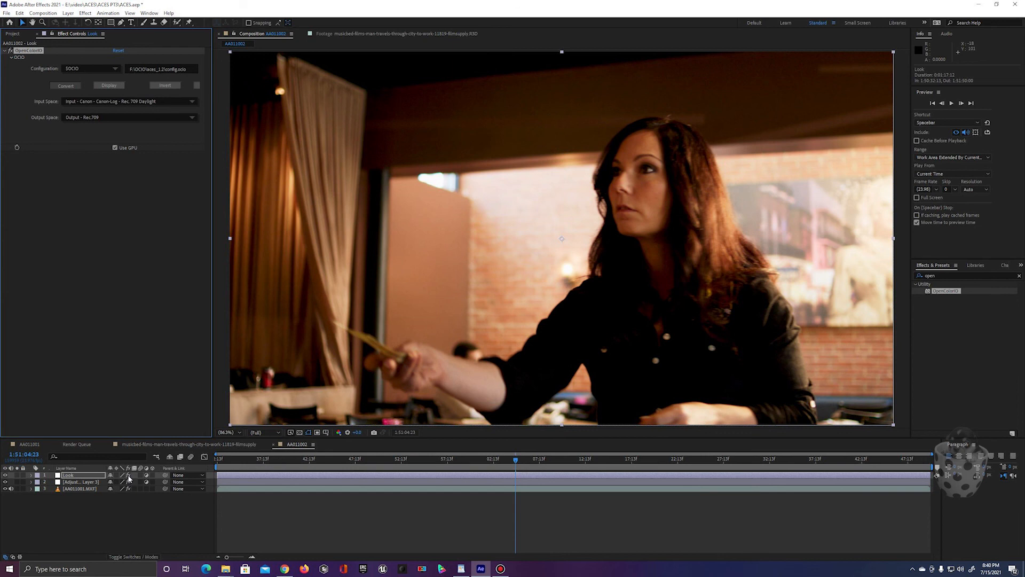
pyautogui.click(86, 482)
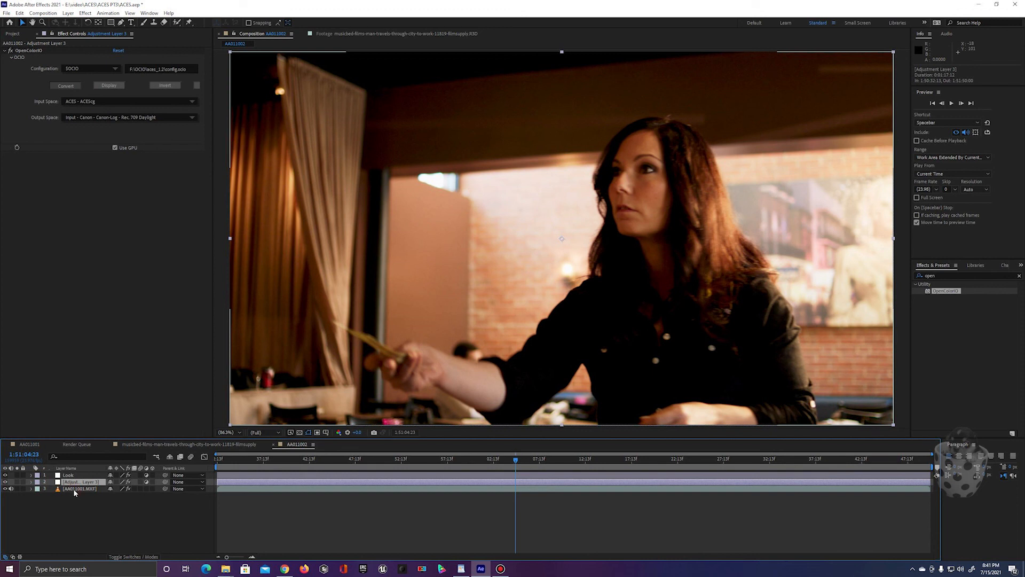
# Step: Add an adjustment layer directly above the AA011001.MXF footage layer and rename it FX
pyautogui.click(73, 489)
pyautogui.click(78, 233)
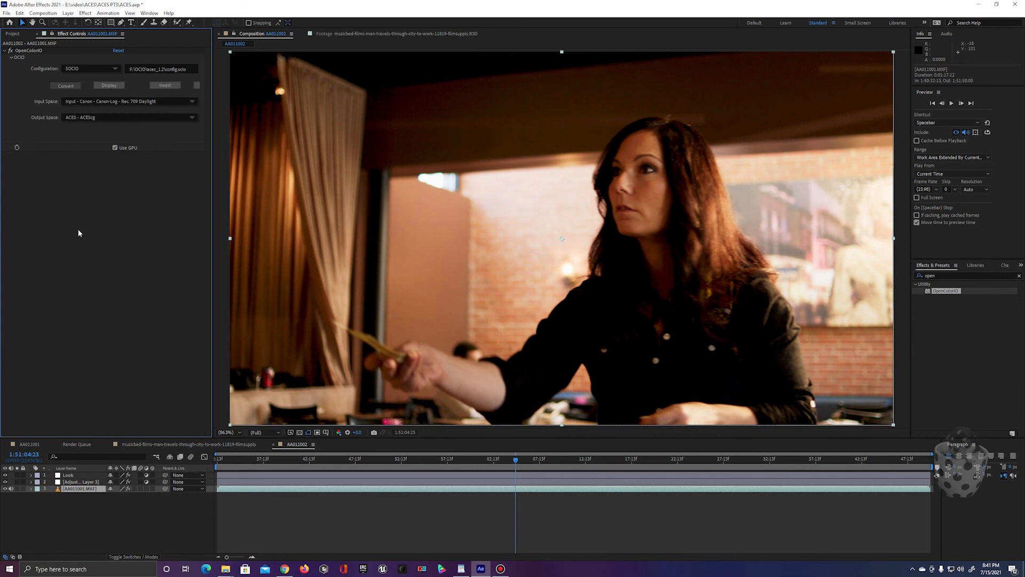
pyautogui.hotkey('ctrl', 'alt', 'y')
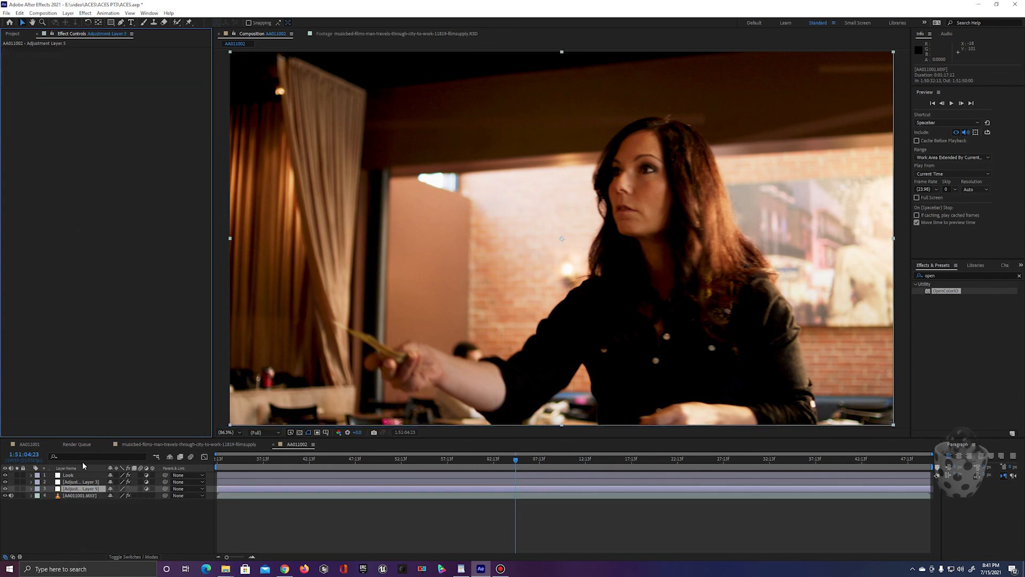
pyautogui.rightClick(78, 488)
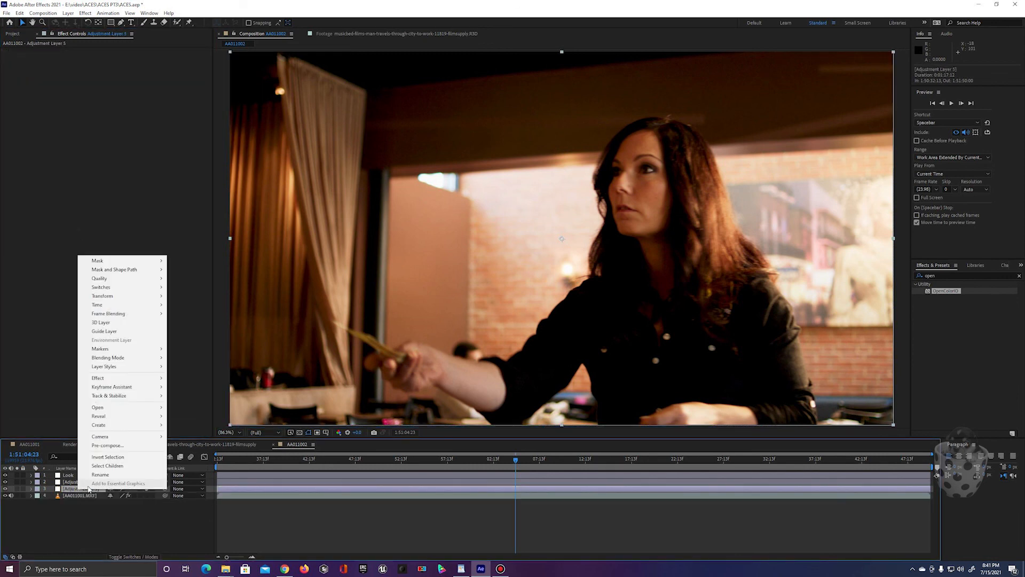
pyautogui.click(100, 474)
pyautogui.write('FX')
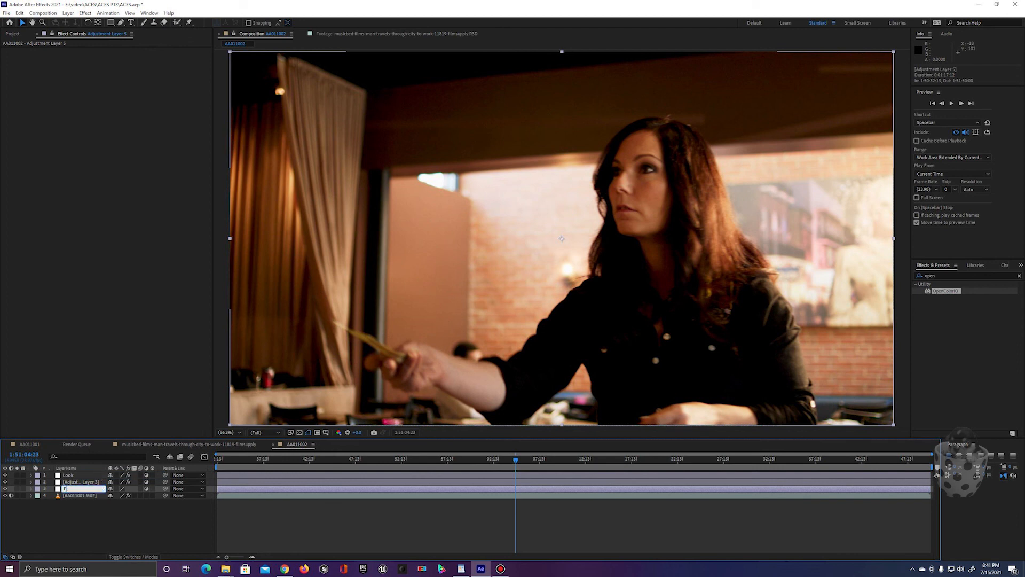
pyautogui.click(69, 525)
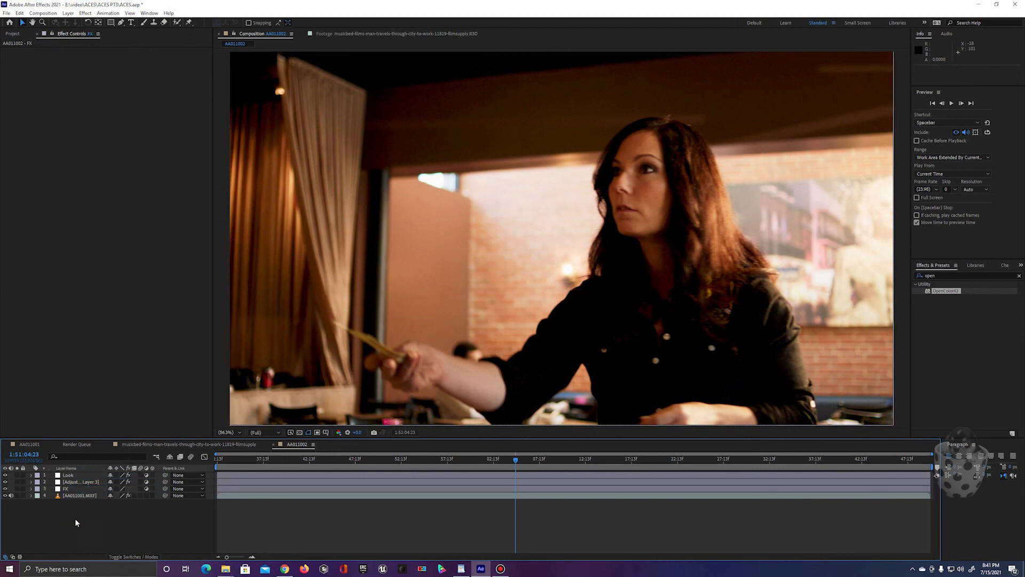
# Step: Apply the Levels effect to the FX layer and brighten the midtones by raising gamma to about 1.67
pyautogui.click(75, 493)
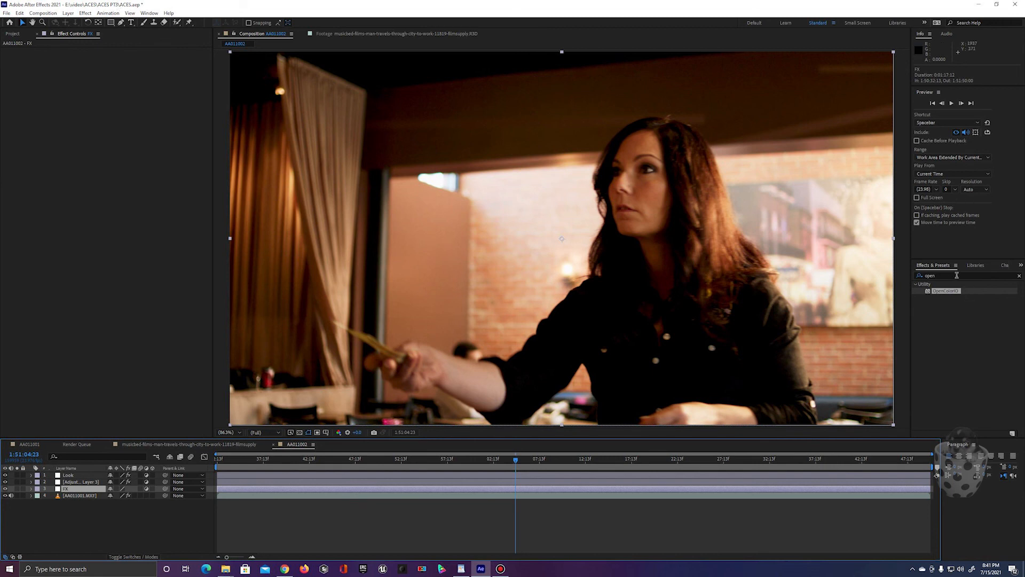
pyautogui.moveTo(957, 275); pyautogui.dragTo(912, 277)
pyautogui.write('level')
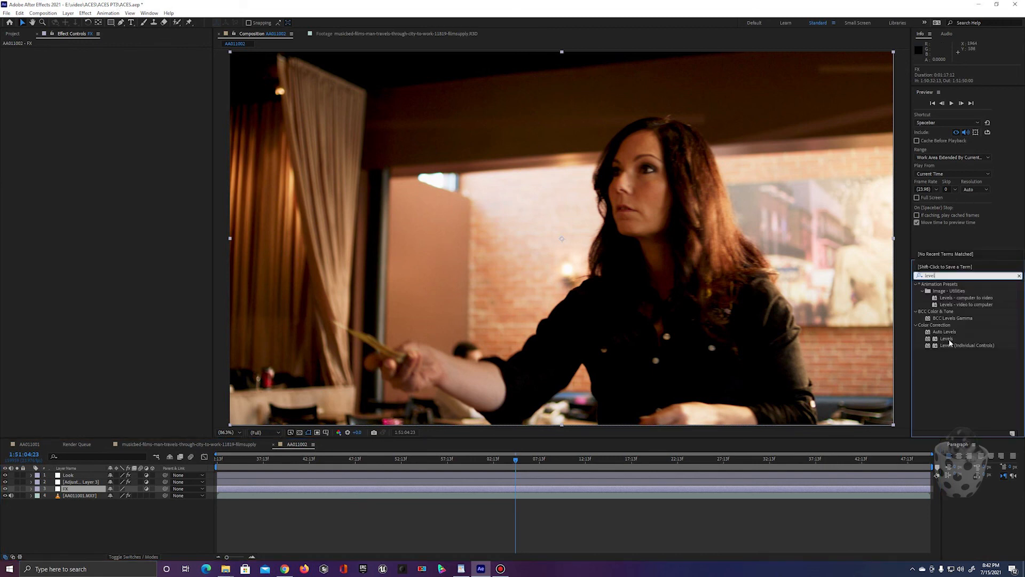
pyautogui.moveTo(946, 339); pyautogui.dragTo(100, 489)
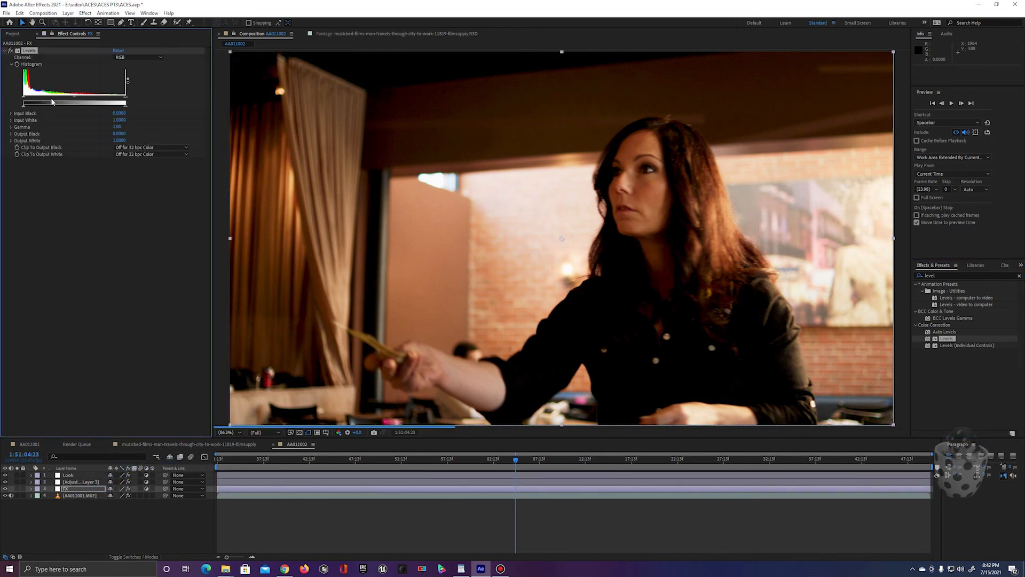
pyautogui.moveTo(52, 101); pyautogui.dragTo(56, 100)
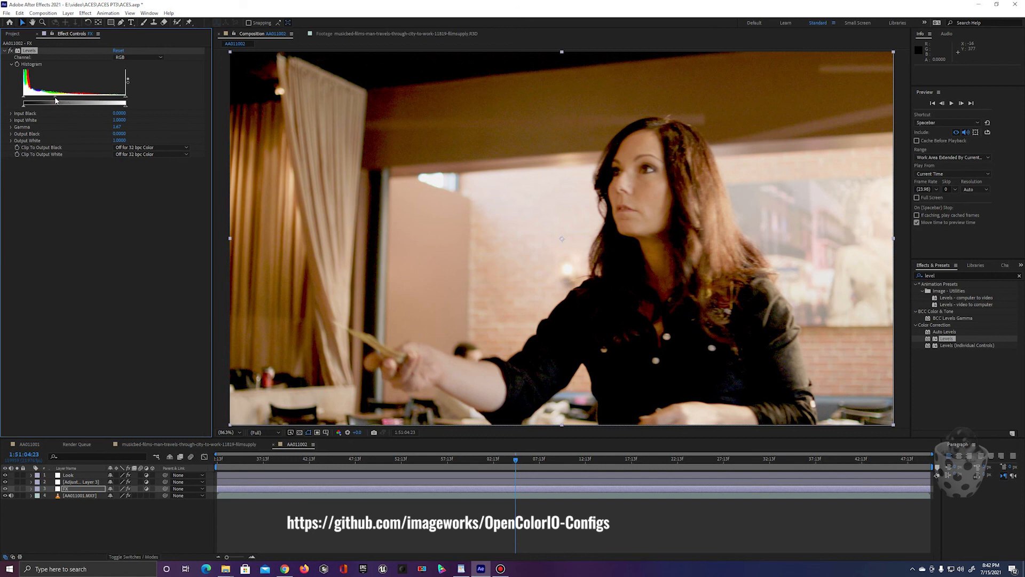
# Step: Review the OpenColorIO conversions on the middle adjustment layer and the footage, and the Levels effect on the FX layer
pyautogui.click(70, 476)
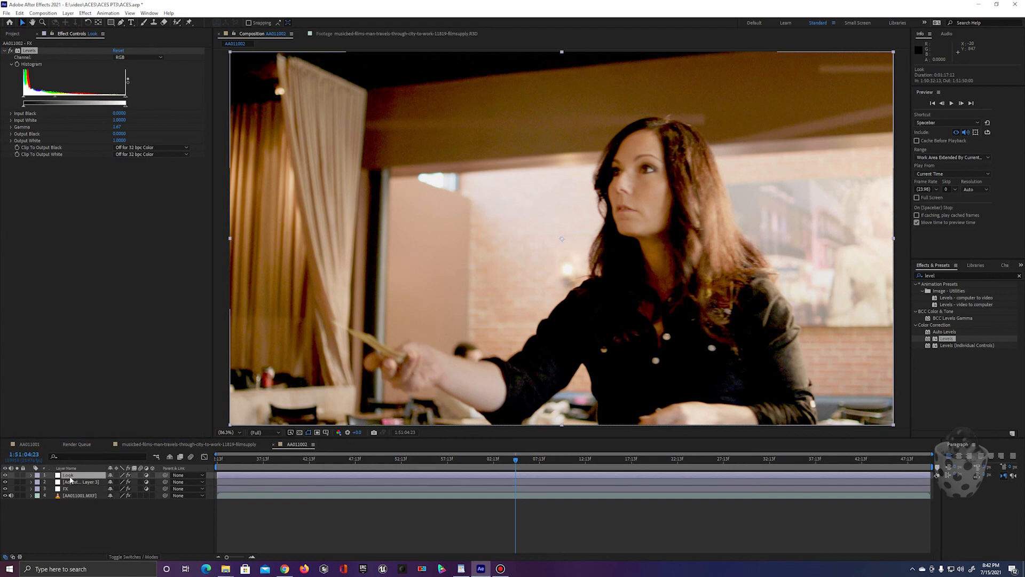
pyautogui.click(72, 483)
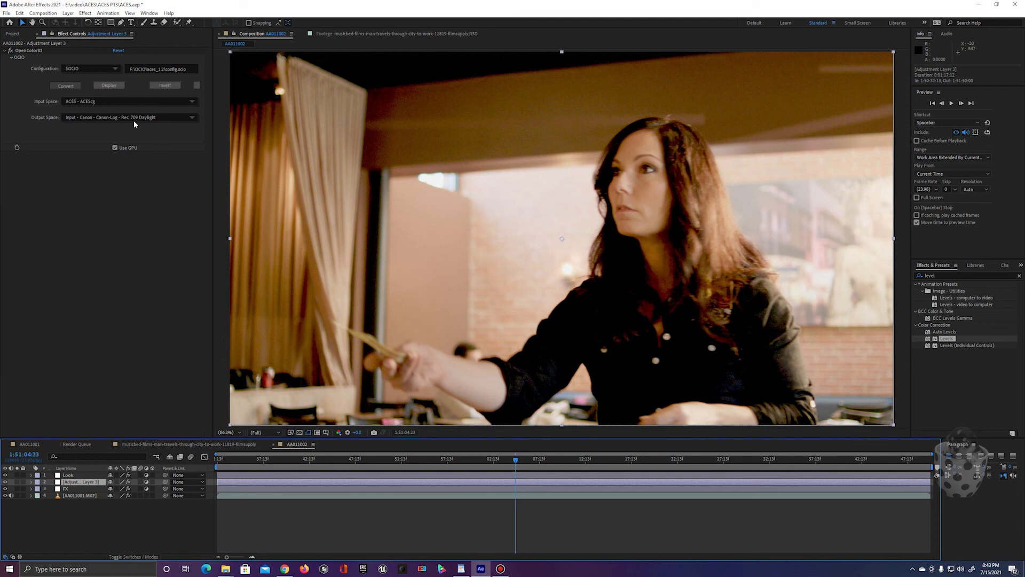
pyautogui.click(79, 496)
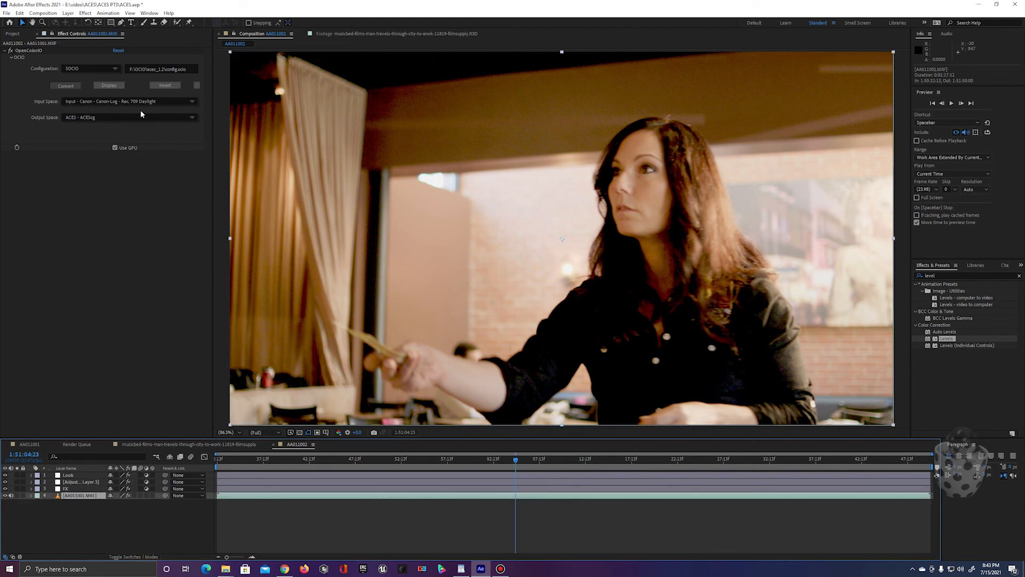
pyautogui.click(75, 490)
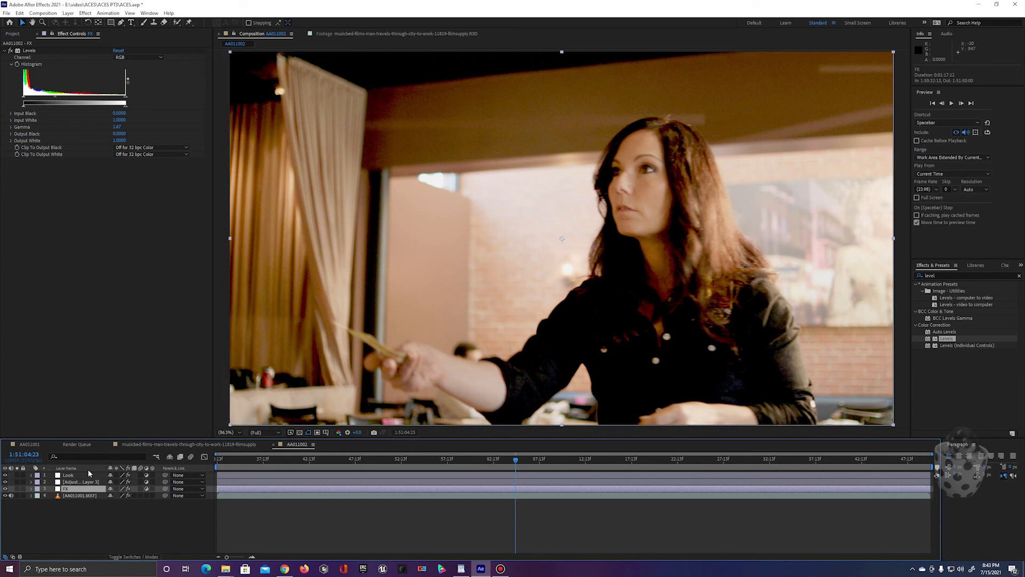
# Step: Mark the Look layer and the adjustment layer beneath it as shy, and hide shy layers in the timeline
pyautogui.click(71, 474)
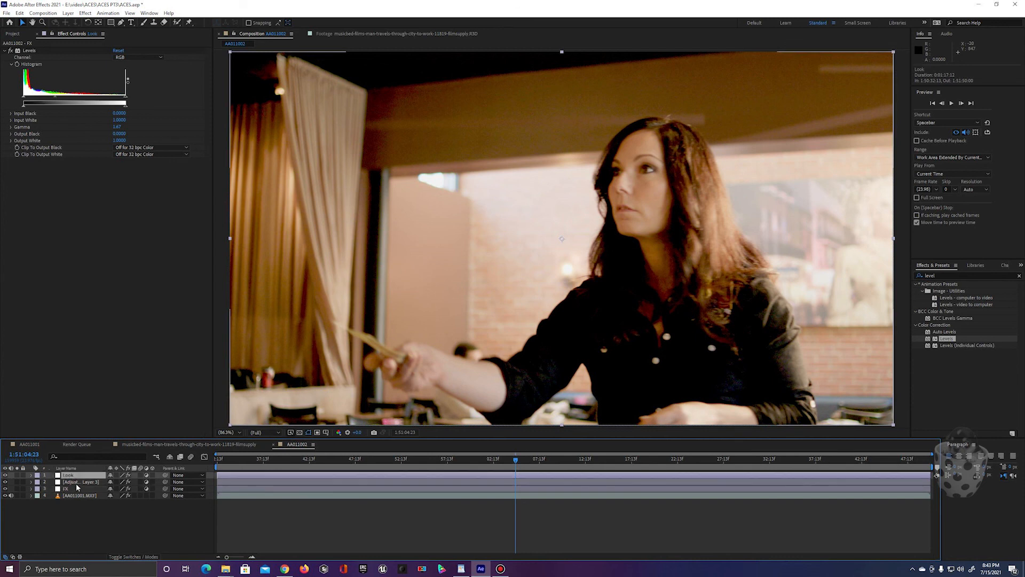
pyautogui.keyDown('shift'); pyautogui.click(75, 481); pyautogui.keyUp('shift')
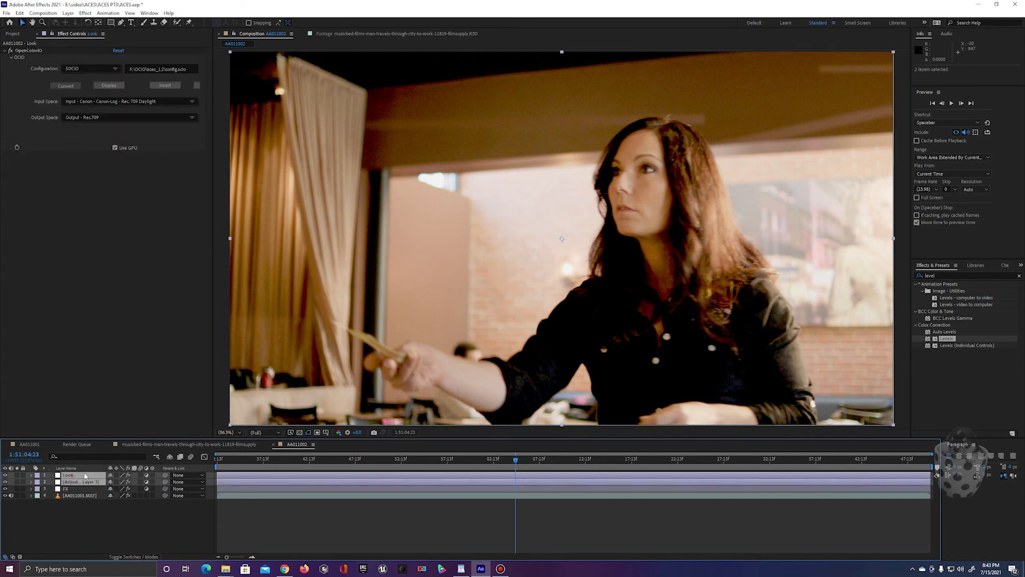
pyautogui.click(112, 476)
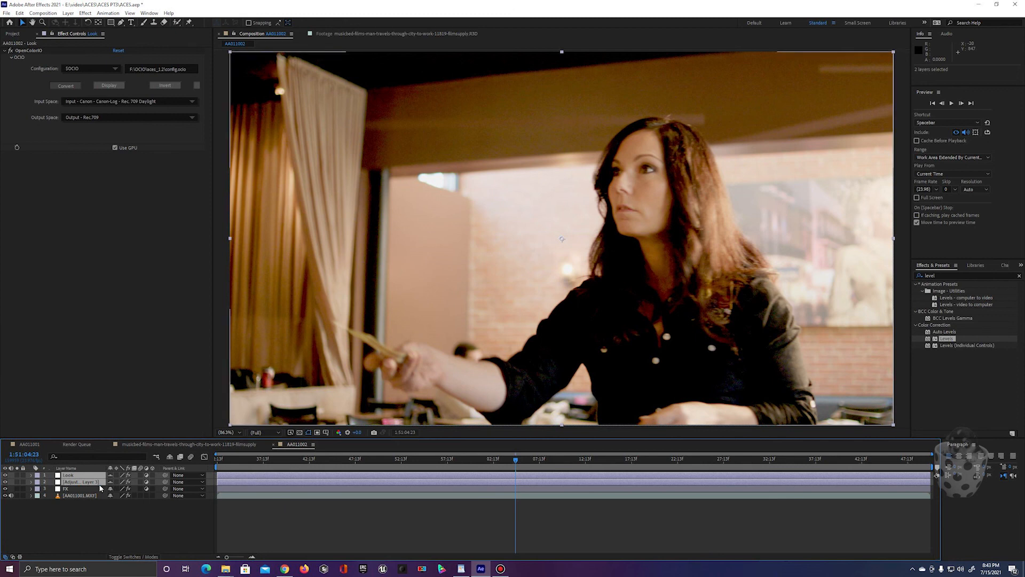
pyautogui.click(169, 457)
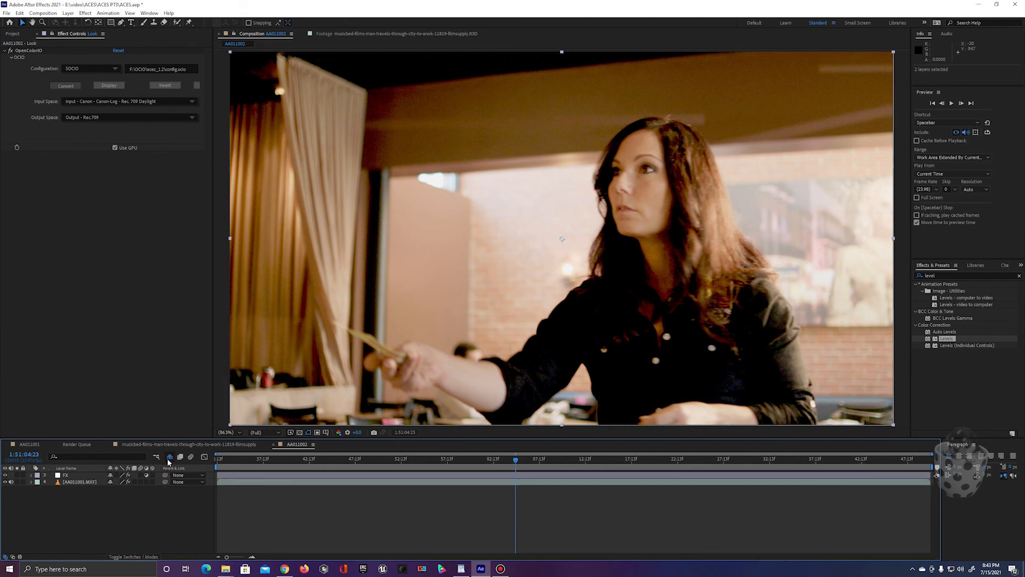
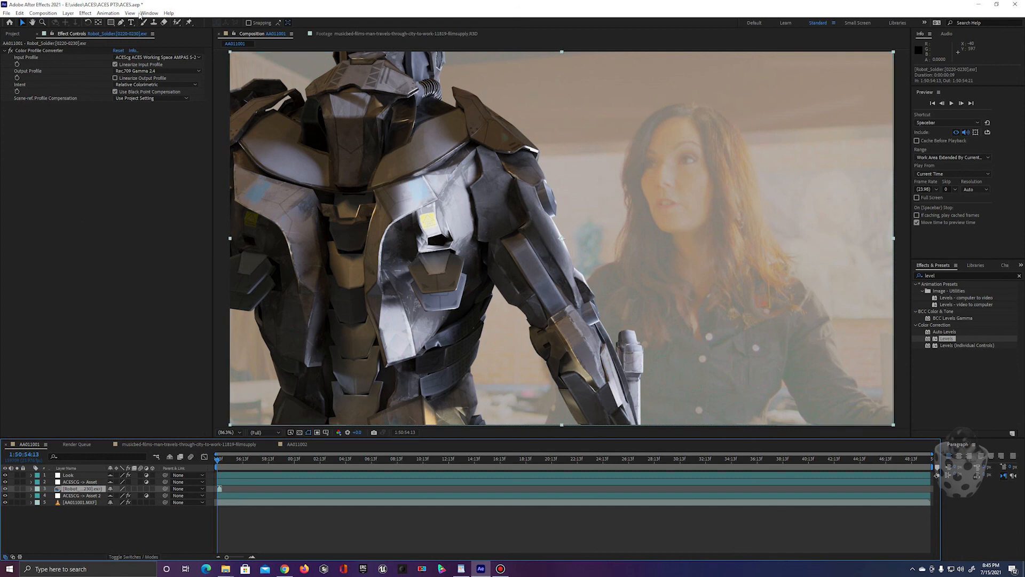
# Step: Review the color conversion and Levels effects on the AA011001 and AA011002 layers, plus the display color management option
pyautogui.click(79, 502)
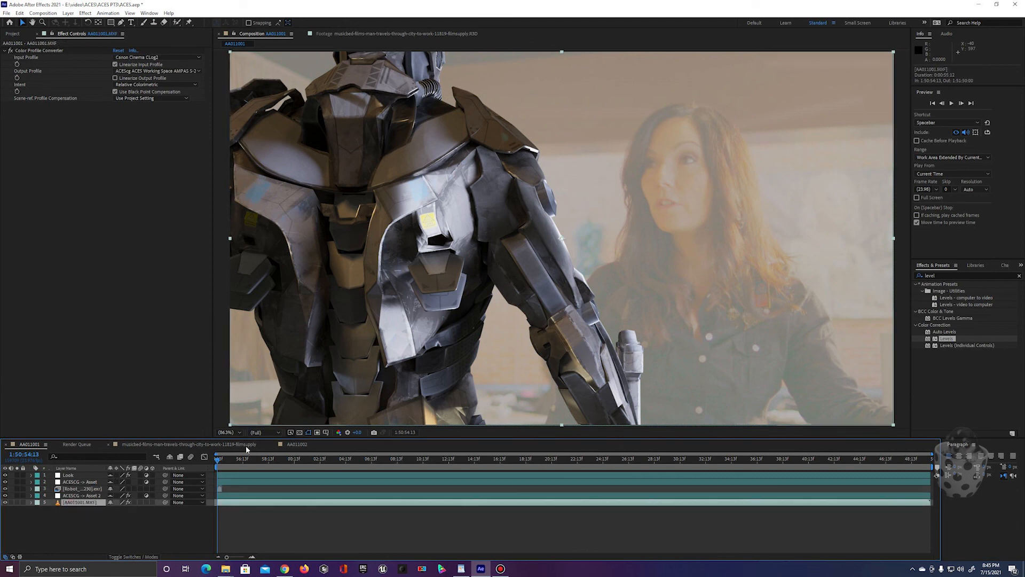
pyautogui.click(297, 444)
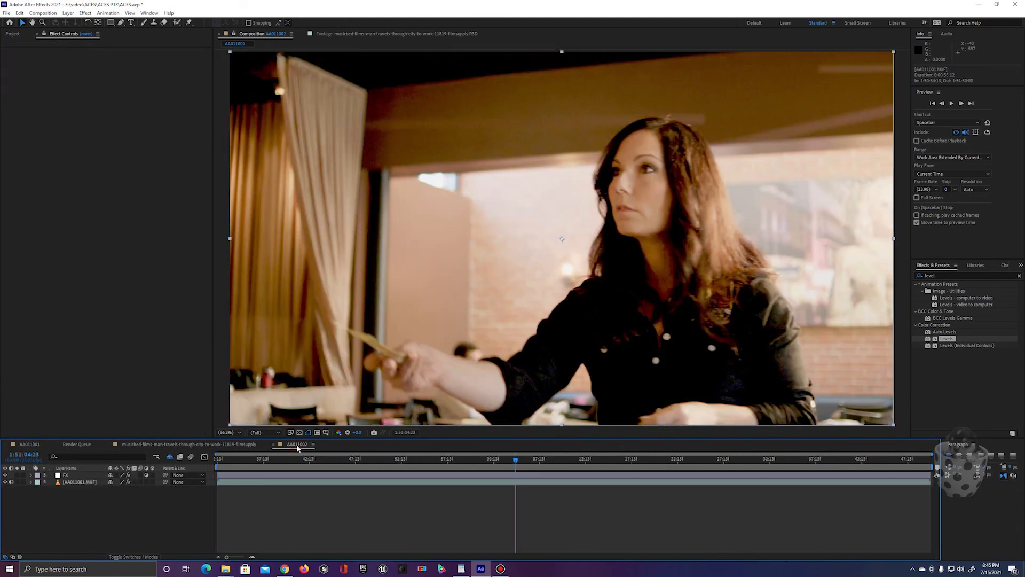
pyautogui.click(75, 481)
pyautogui.click(129, 13)
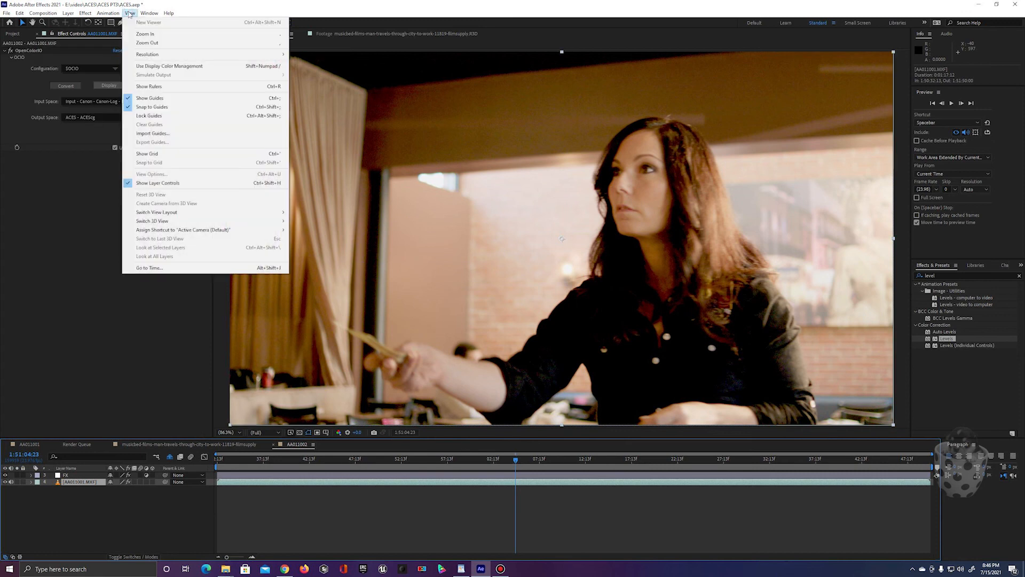
pyautogui.click(76, 475)
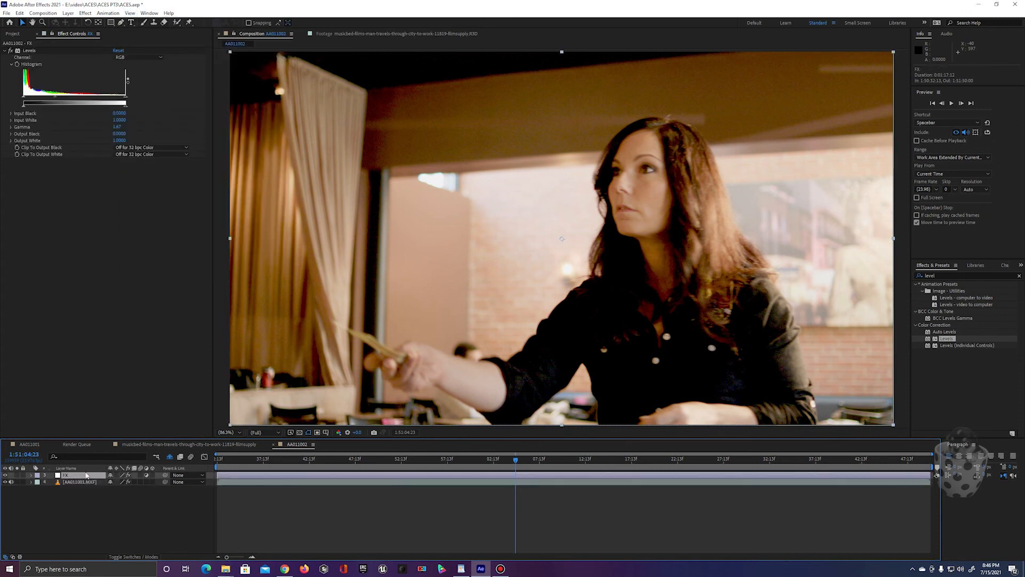
pyautogui.click(130, 13)
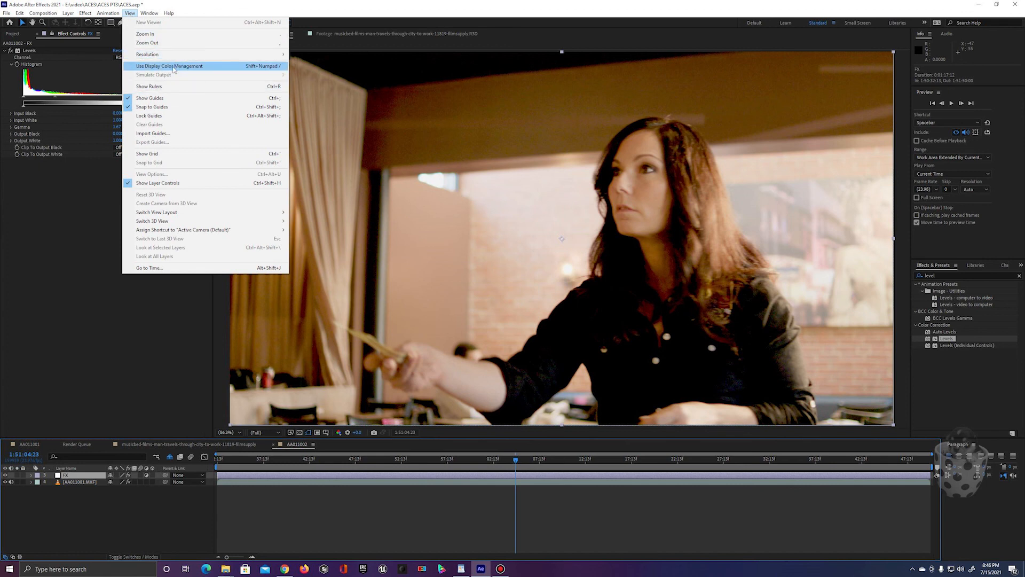
pyautogui.click(97, 524)
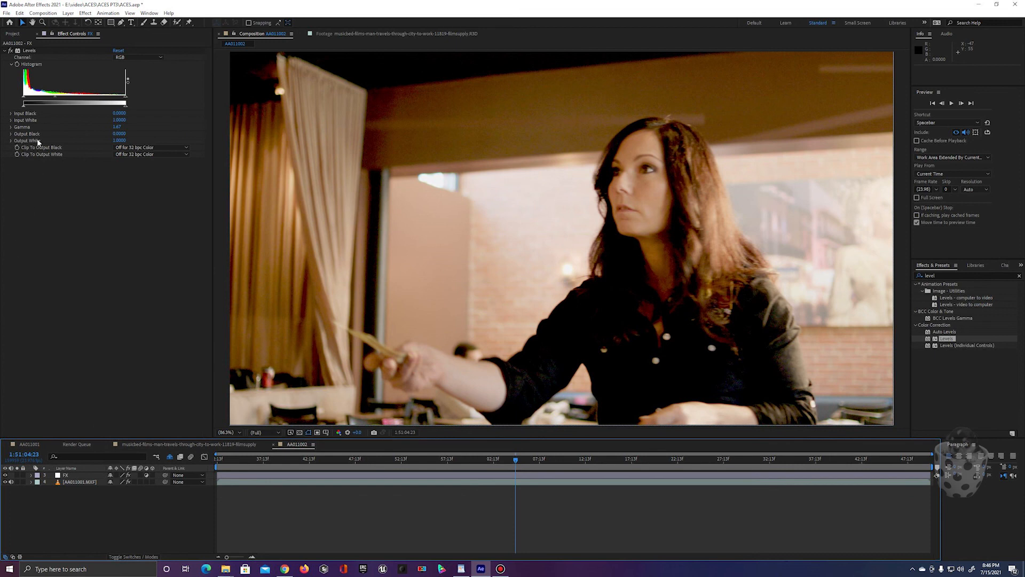
pyautogui.click(15, 34)
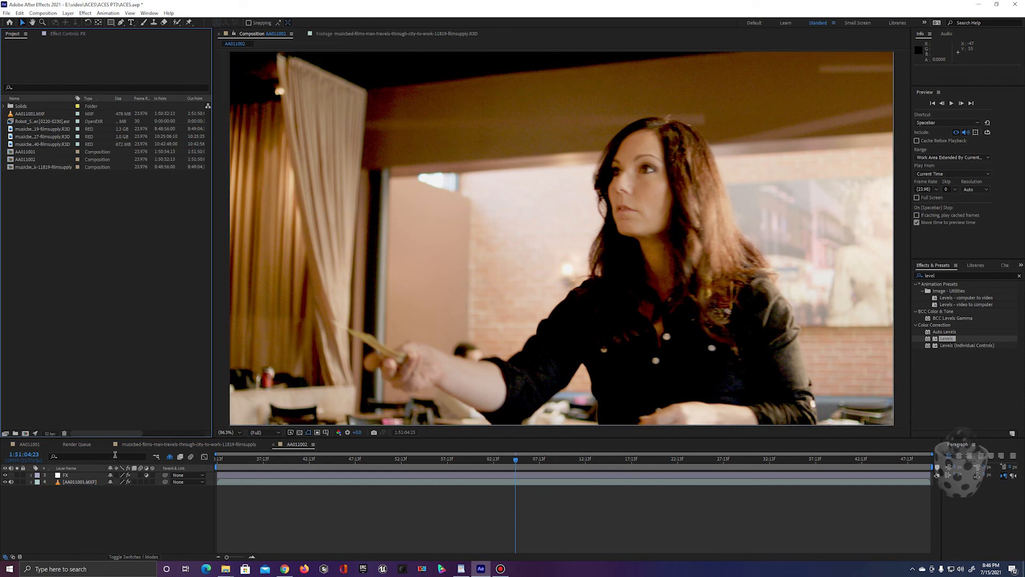
# Step: In the musicbed street composition, set the Color Profile Converter's input profile to ACEScg and linearize the input profile
pyautogui.click(141, 444)
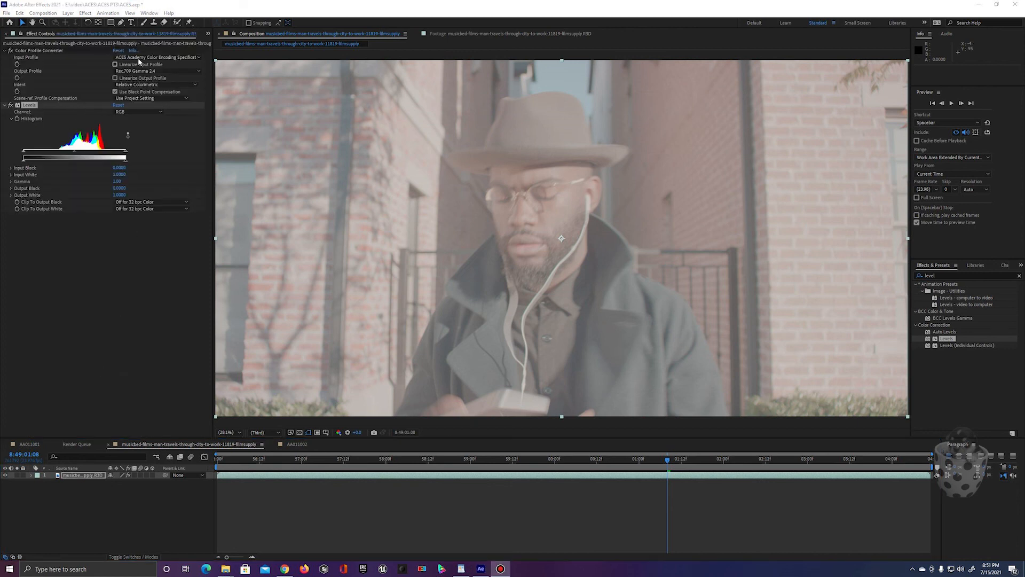
pyautogui.click(138, 57)
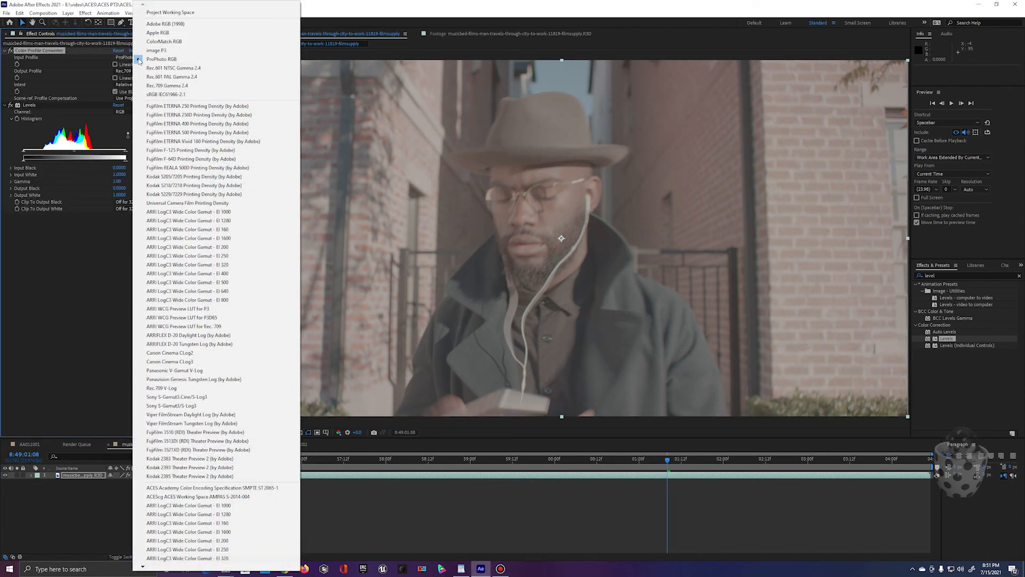
pyautogui.click(213, 496)
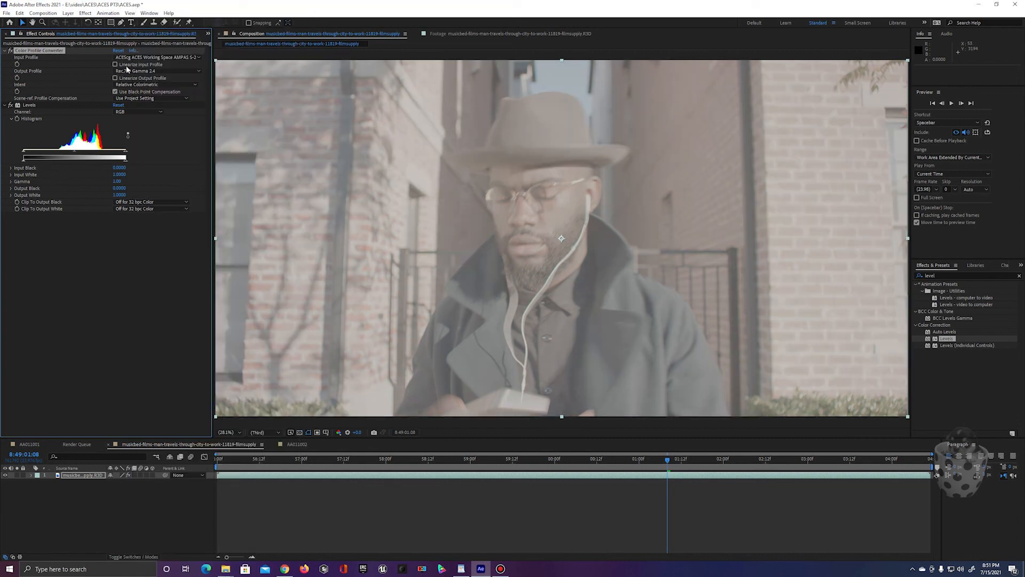
pyautogui.click(115, 65)
# Step: Tighten the Levels input range on the musicbed clip, with input black about 0.36 and input white about 0.78
pyautogui.moveTo(23, 151); pyautogui.dragTo(60, 152)
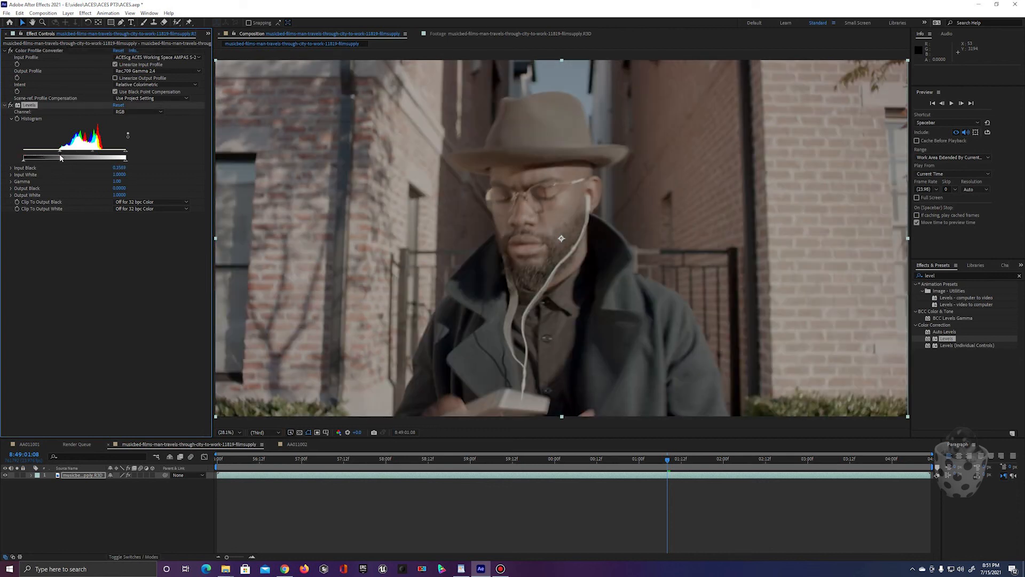
pyautogui.moveTo(127, 154); pyautogui.dragTo(101, 155)
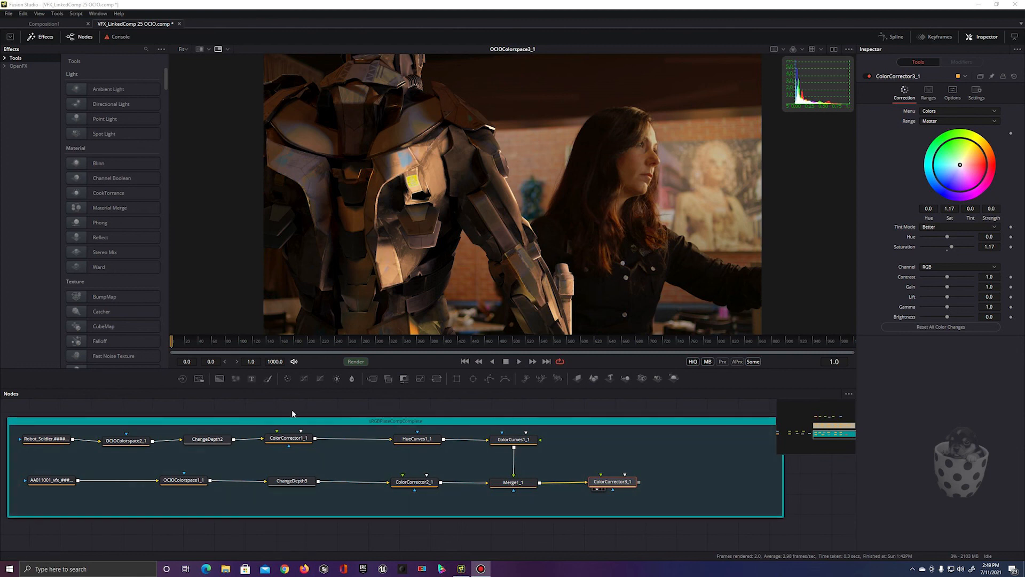
# Step: Switch to Fusion Studio and examine the AcesPlateCompComplete group in the node graph
pyautogui.scroll(5, 292, 414)
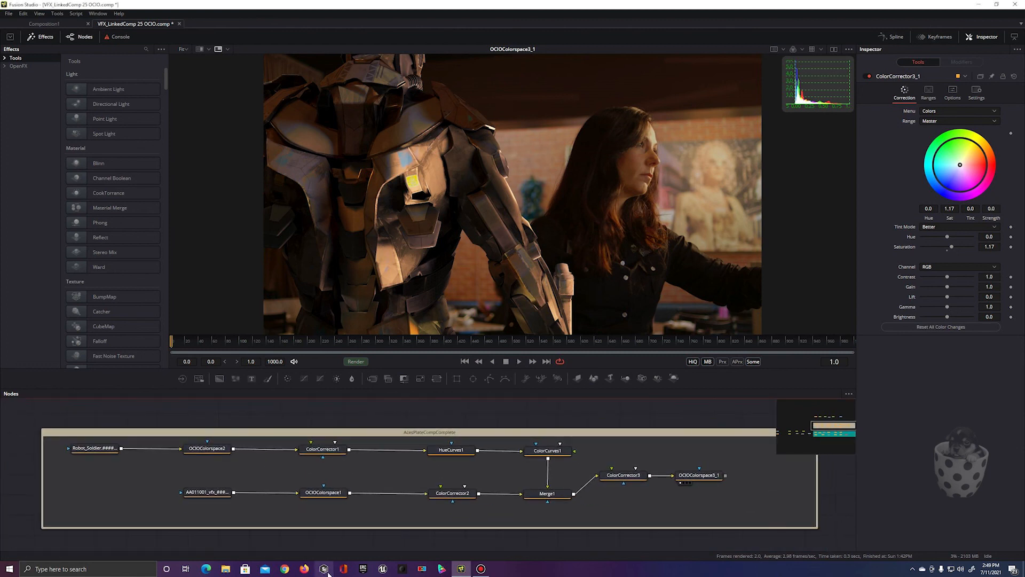
pyautogui.click(324, 433)
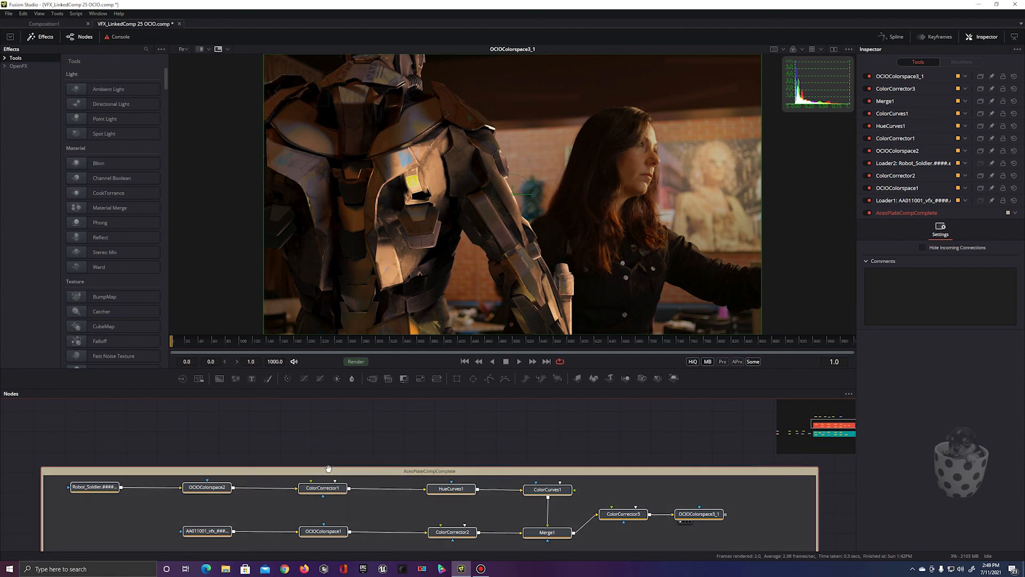
pyautogui.scroll(-3, 323, 437)
pyautogui.scroll(1, 428, 426)
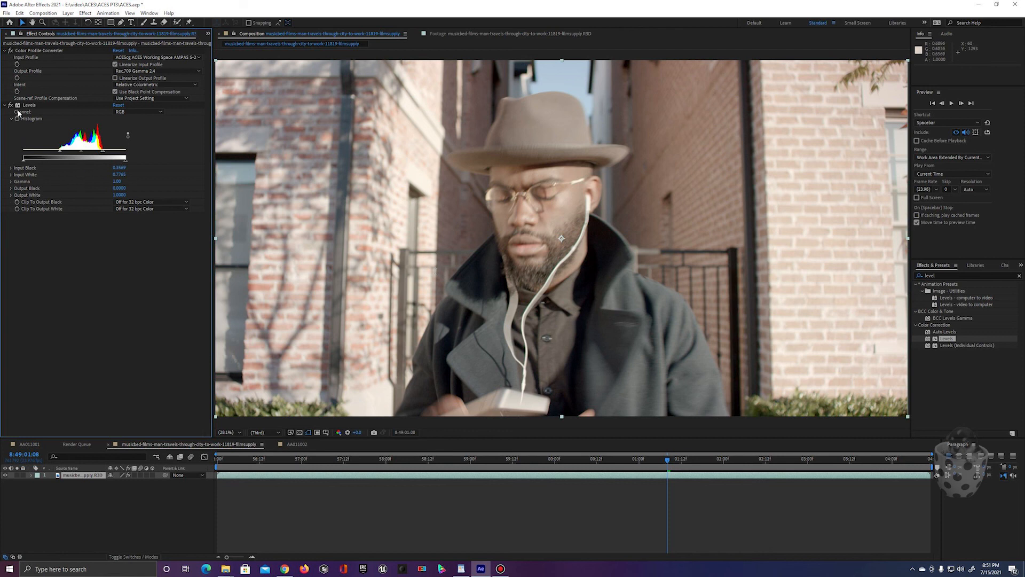
# Step: Compare the musicbed clip with Levels off and on, and lower its gamma to about 0.74 at 8:48:57:18
pyautogui.click(11, 105)
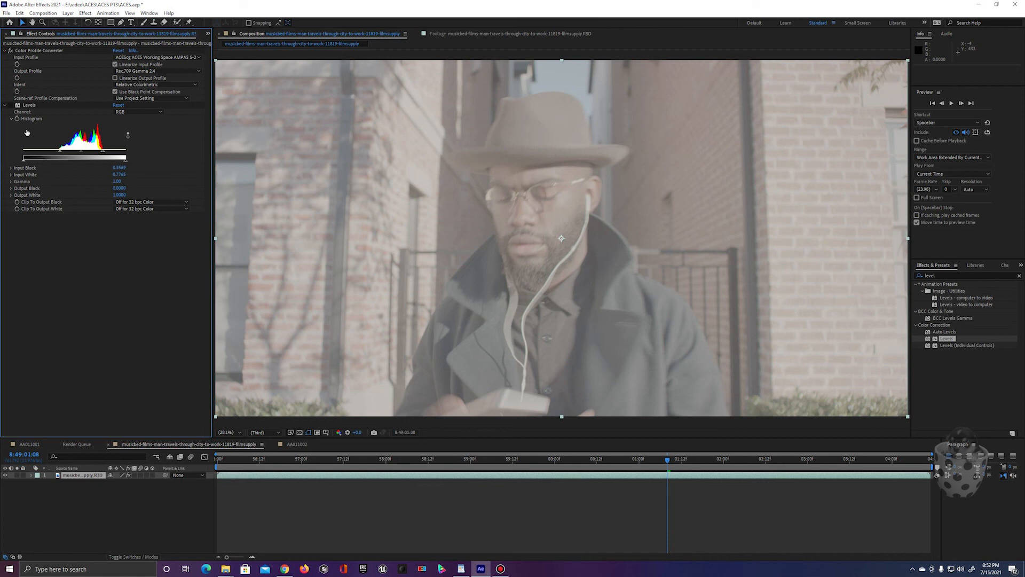
pyautogui.click(10, 105)
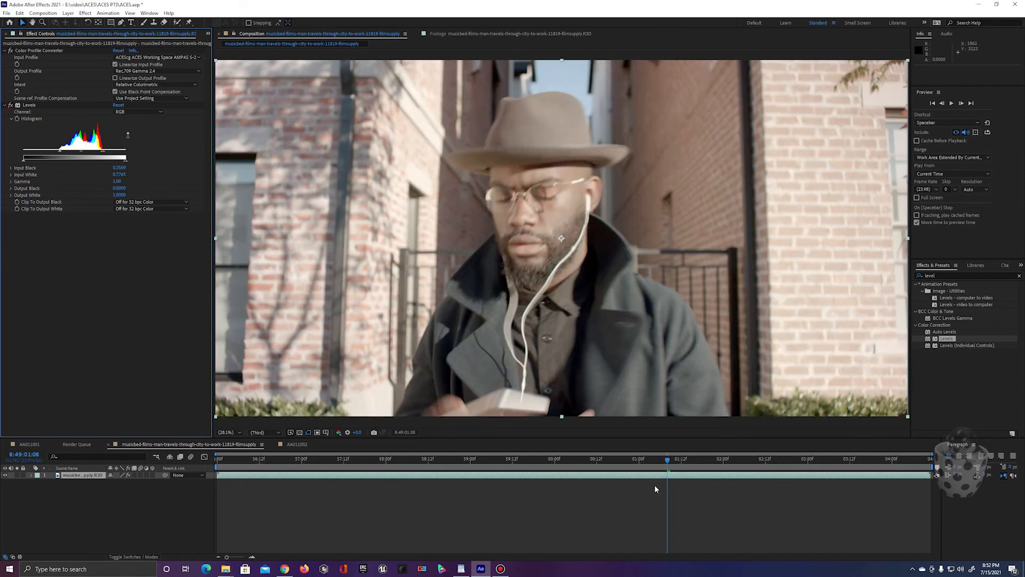
pyautogui.moveTo(668, 459); pyautogui.dragTo(366, 462)
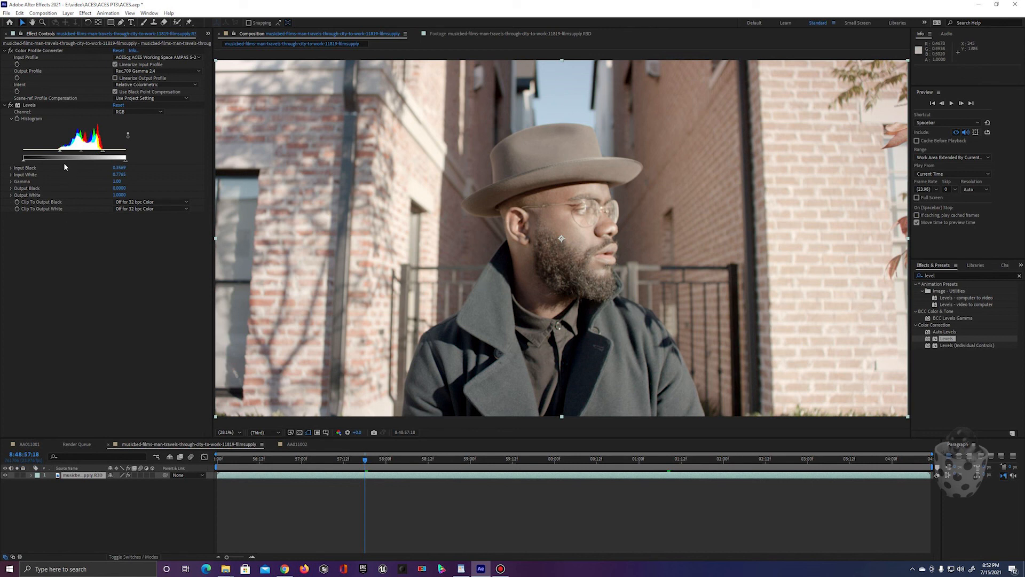
pyautogui.moveTo(82, 151); pyautogui.dragTo(86, 152)
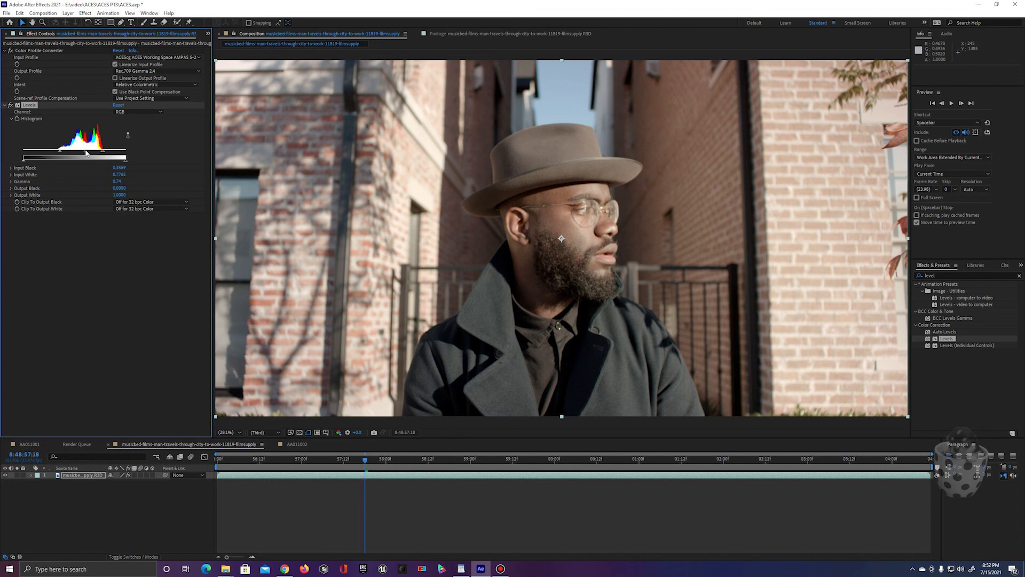
# Step: Check the display color management option and compare the musicbed clip with black point compensation off and on
pyautogui.click(81, 475)
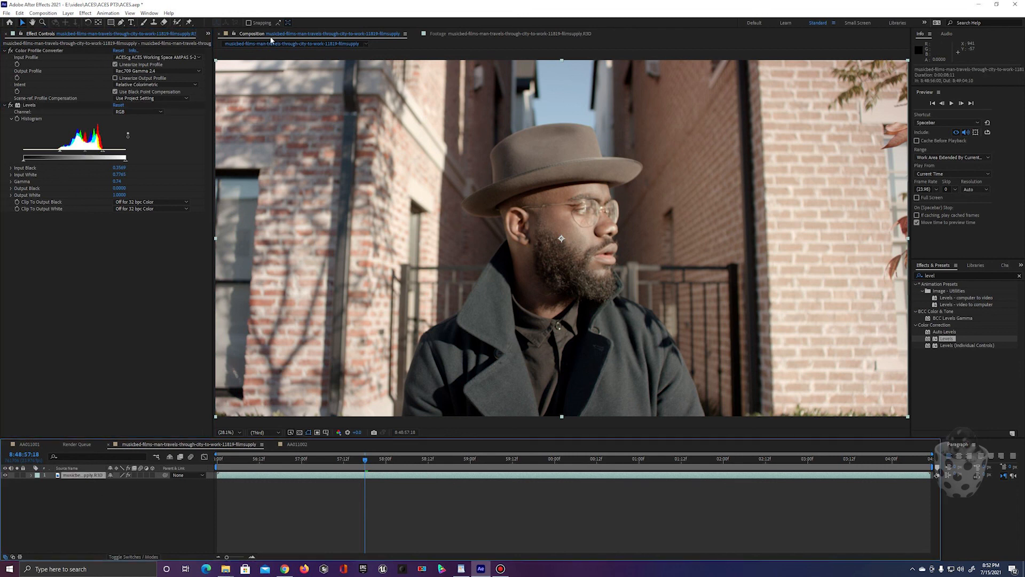
pyautogui.click(130, 13)
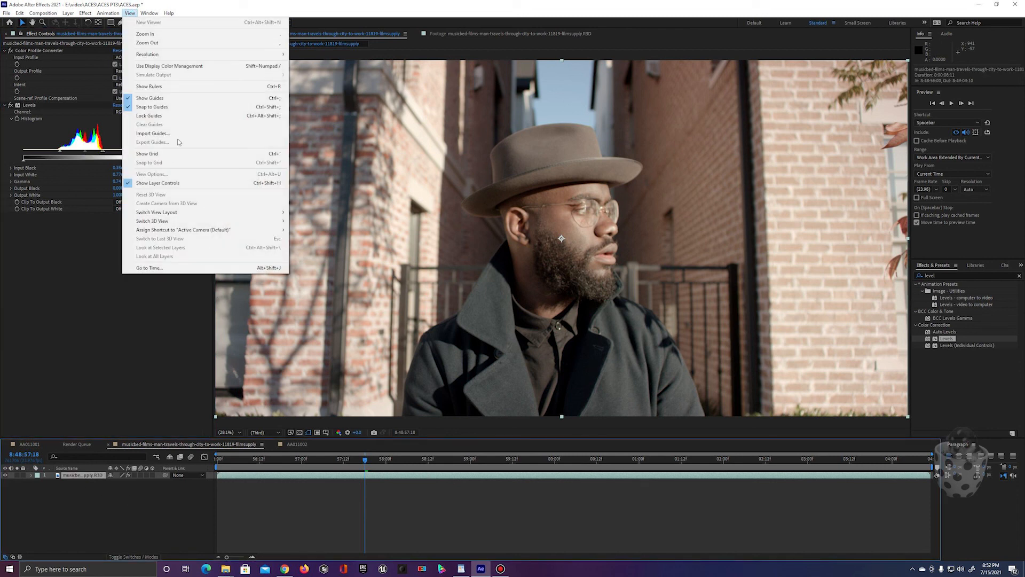
pyautogui.click(120, 354)
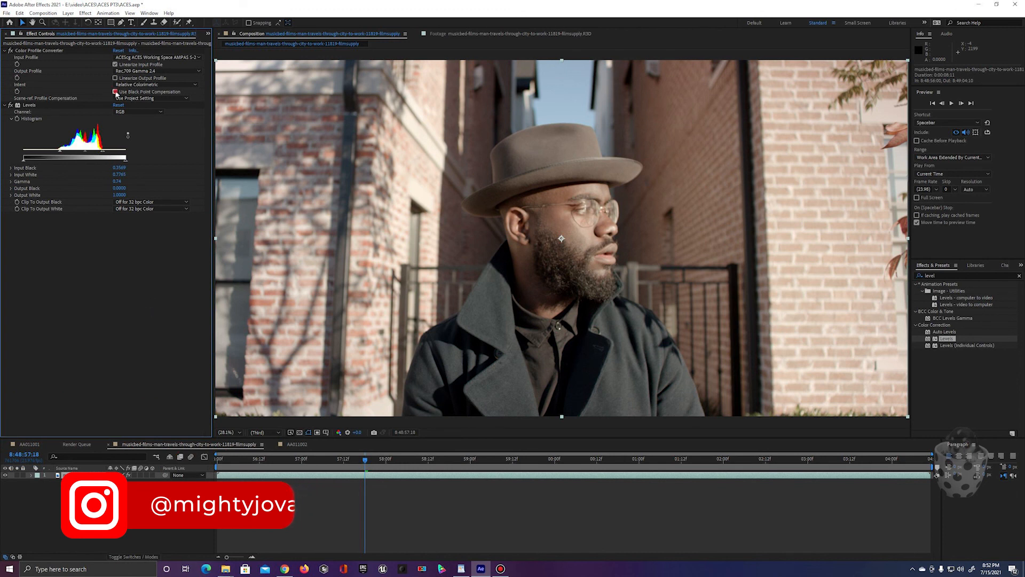
pyautogui.click(115, 93)
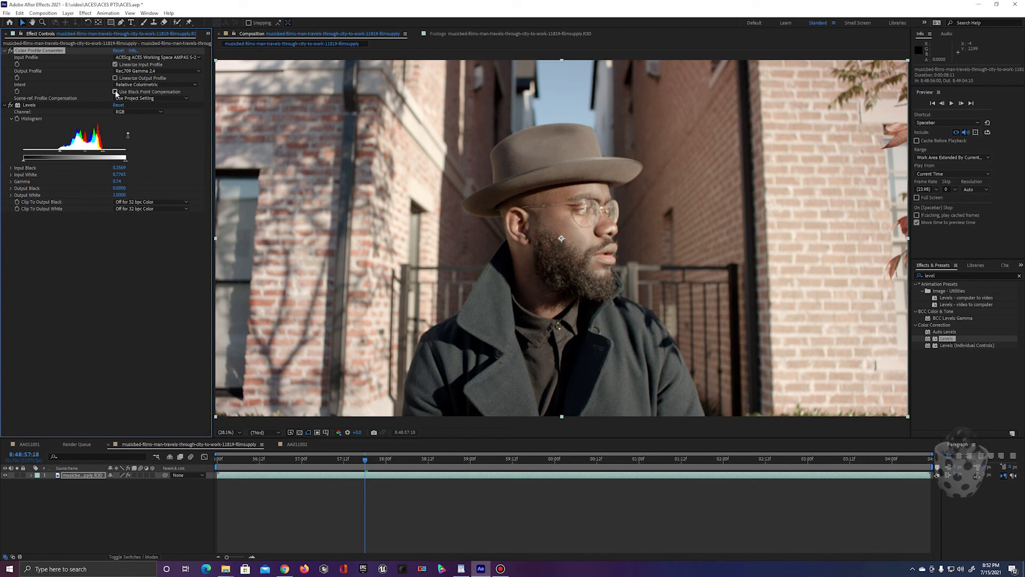
pyautogui.click(116, 92)
# Step: In the AA011001 composition, add an adjustment layer directly above the AA011001.MXF footage and rename it Level
pyautogui.click(25, 444)
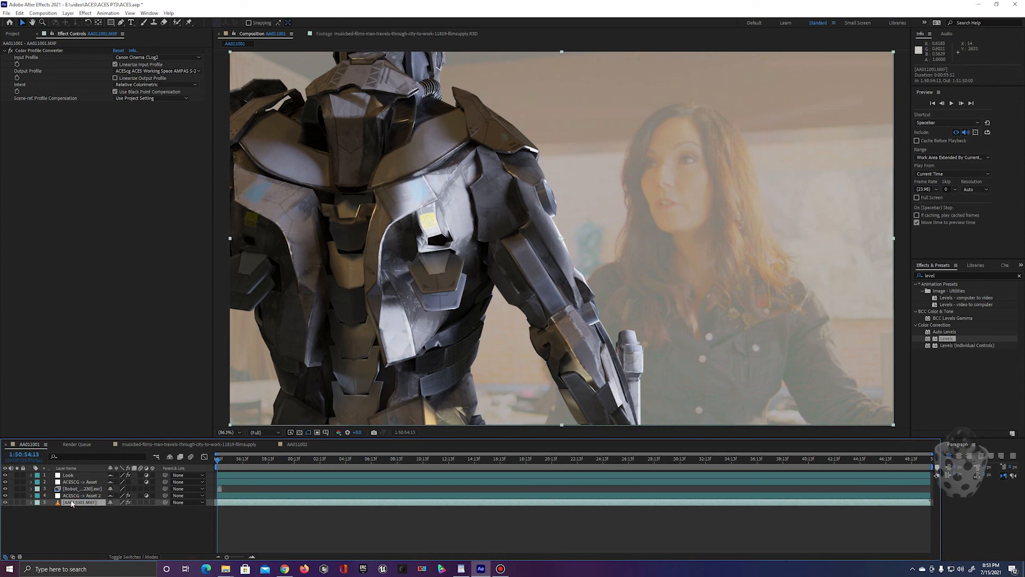
pyautogui.hotkey('ctrl', 'alt', 'y')
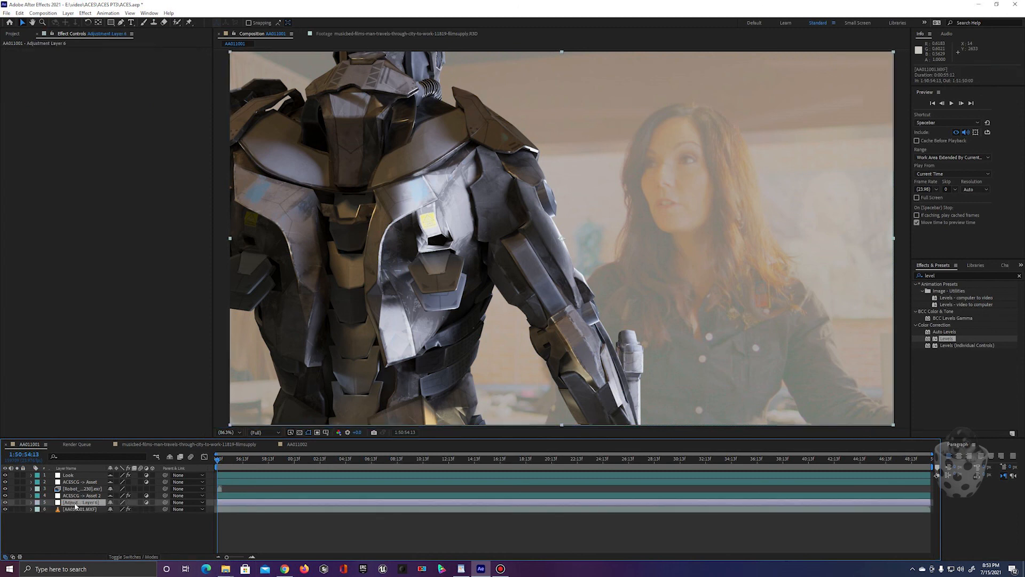
pyautogui.rightClick(75, 506)
pyautogui.click(110, 489)
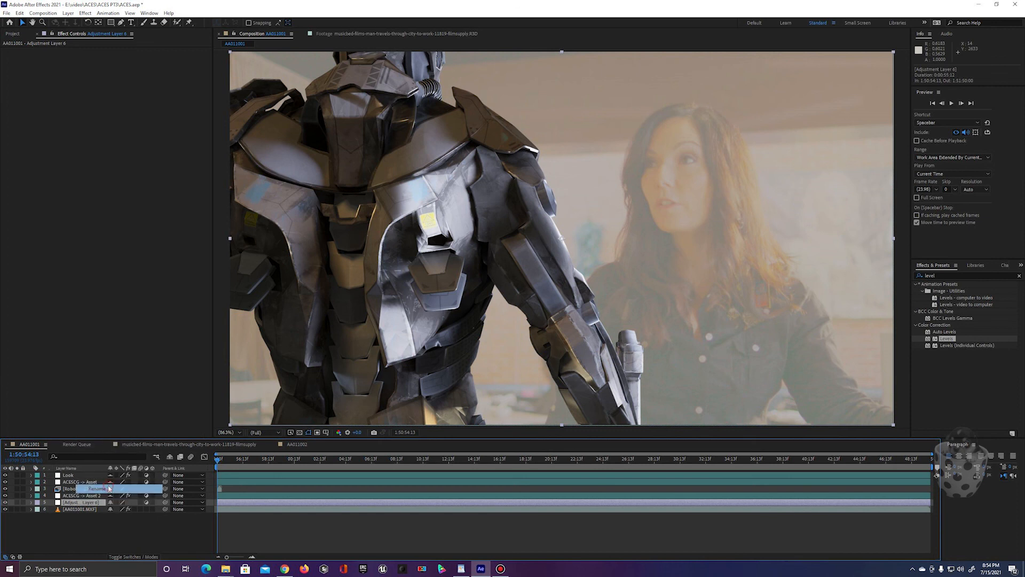
pyautogui.write('Level')
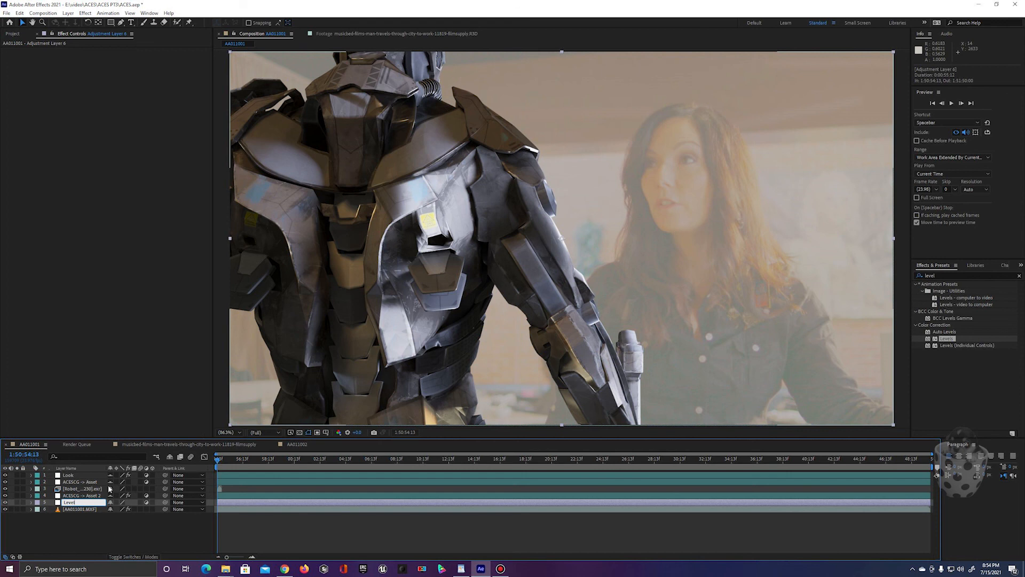
pyautogui.press('Return')
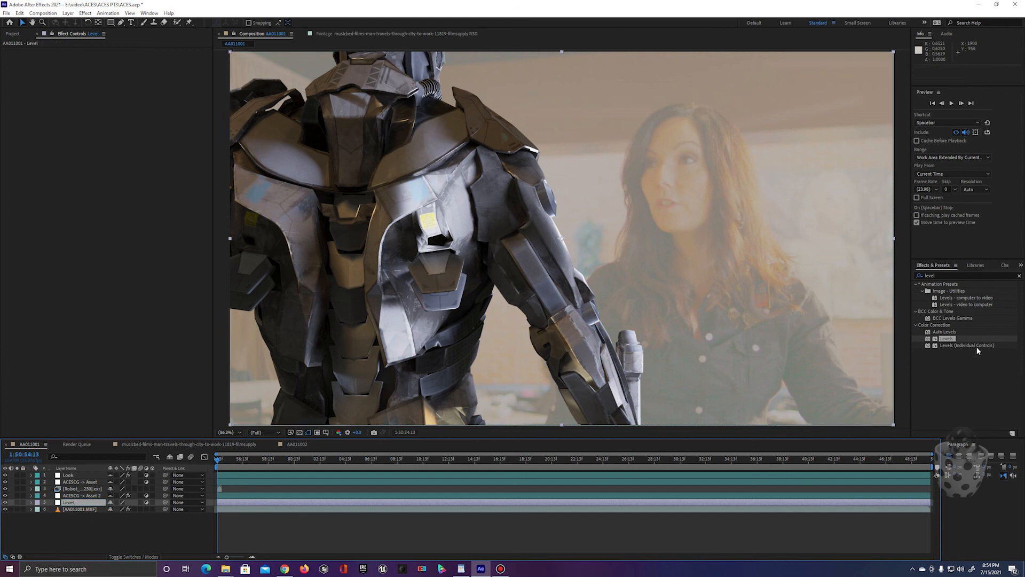
# Step: Apply the Levels effect to the Level layer with input black about 0.086, input white about 0.82 and gamma about 0.77
pyautogui.moveTo(935, 339); pyautogui.dragTo(88, 507)
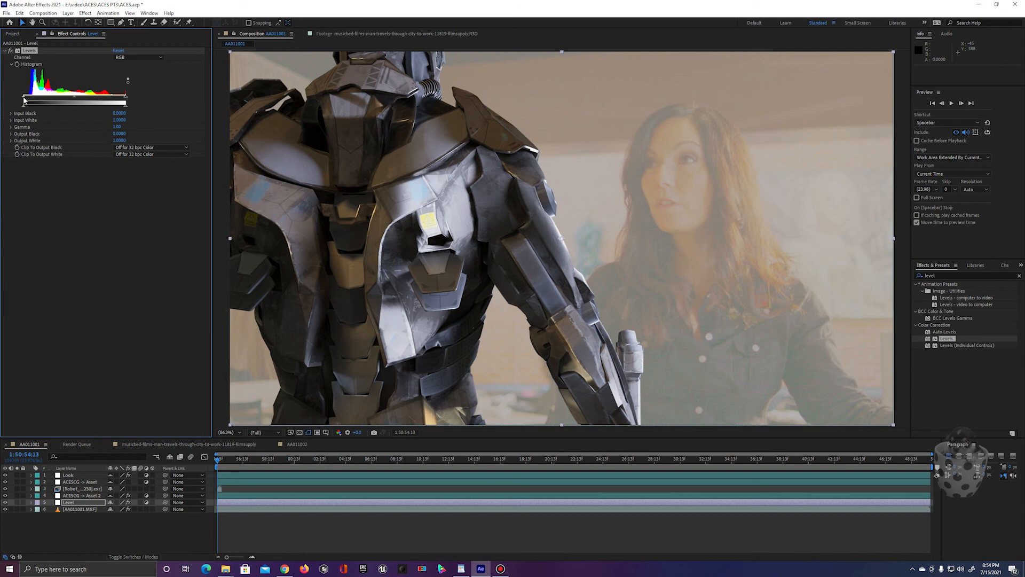
pyautogui.moveTo(25, 99); pyautogui.dragTo(32, 100)
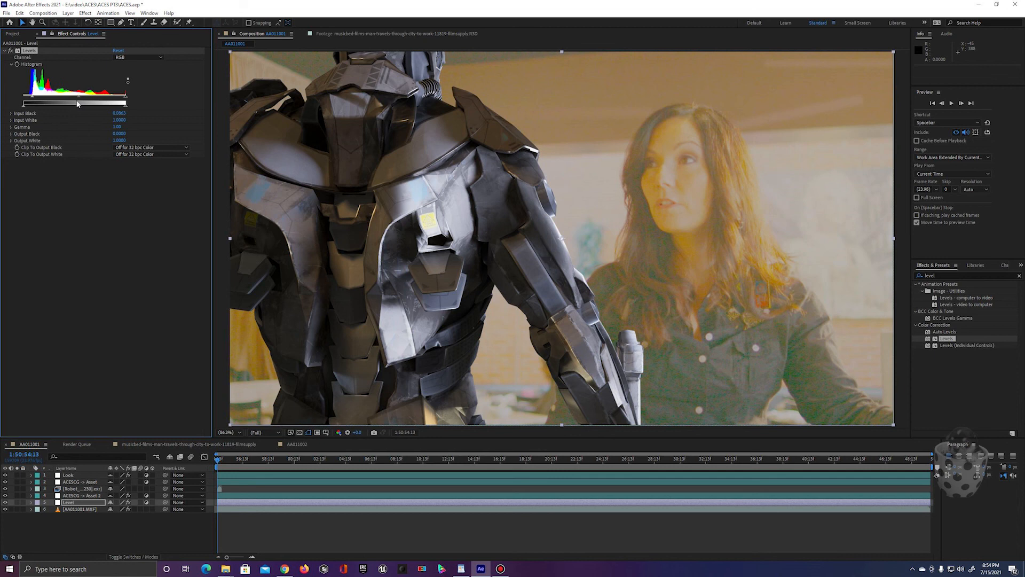
pyautogui.moveTo(124, 98); pyautogui.dragTo(108, 100)
pyautogui.moveTo(70, 99); pyautogui.dragTo(76, 99)
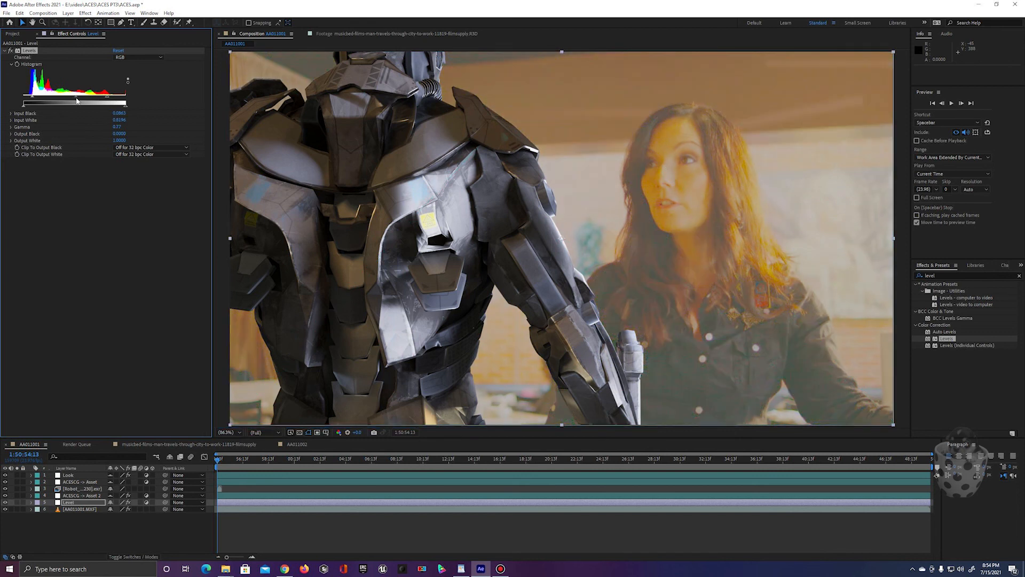
# Step: Try Rec.709 Gamma 2.4 as the AA011001.MXF footage's output profile and restore the ACEScg output profile
pyautogui.click(78, 510)
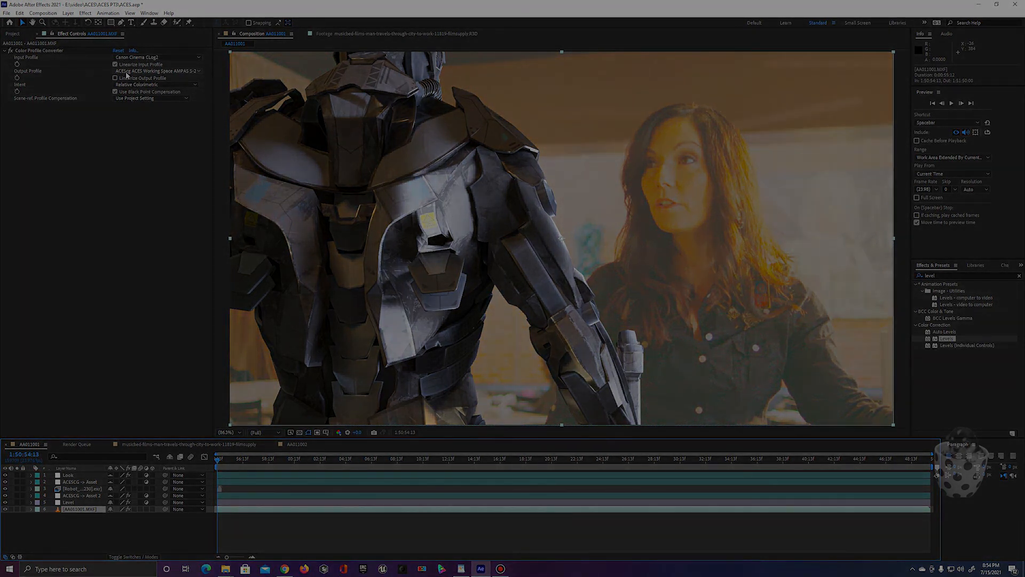
pyautogui.click(127, 72)
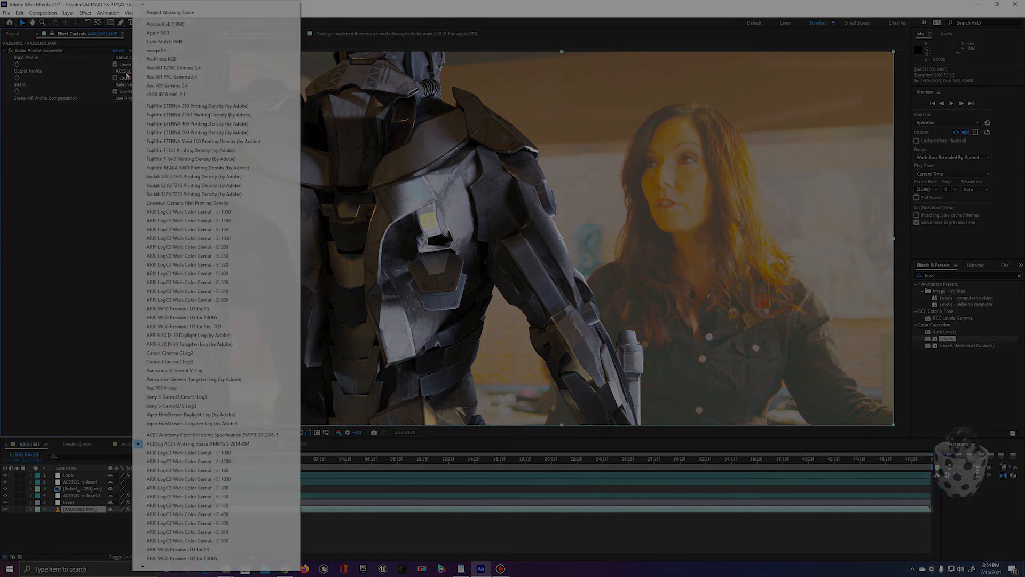
pyautogui.click(163, 87)
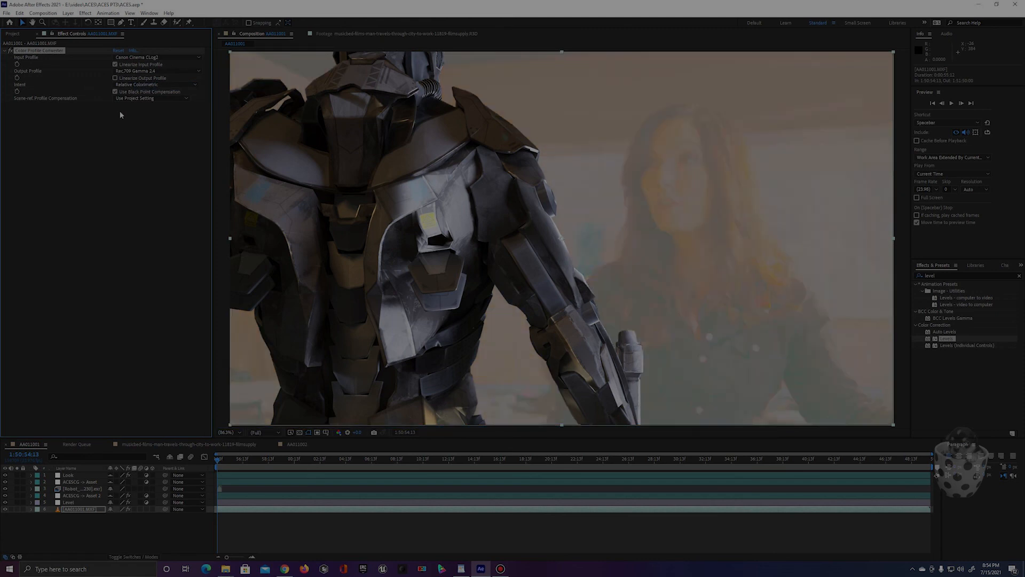
pyautogui.click(140, 72)
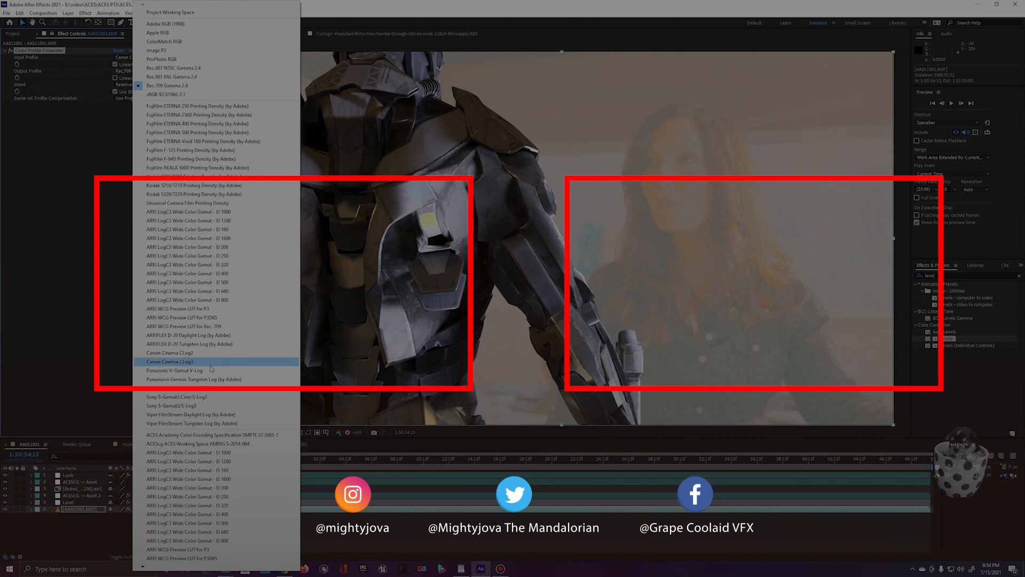
pyautogui.click(202, 444)
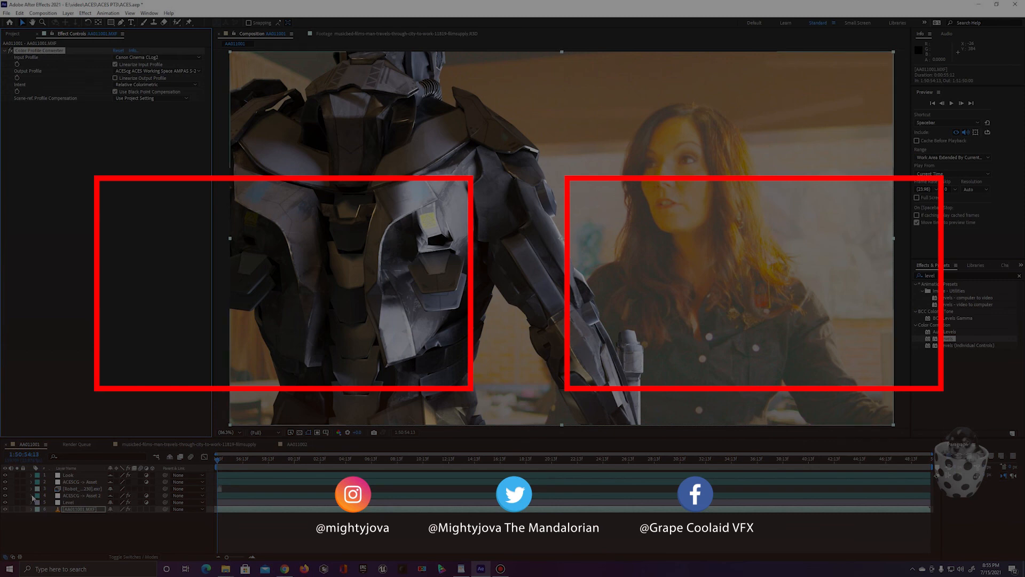
# Step: Hide the Robot_Soldier layer in the AA011001 composition
pyautogui.click(5, 489)
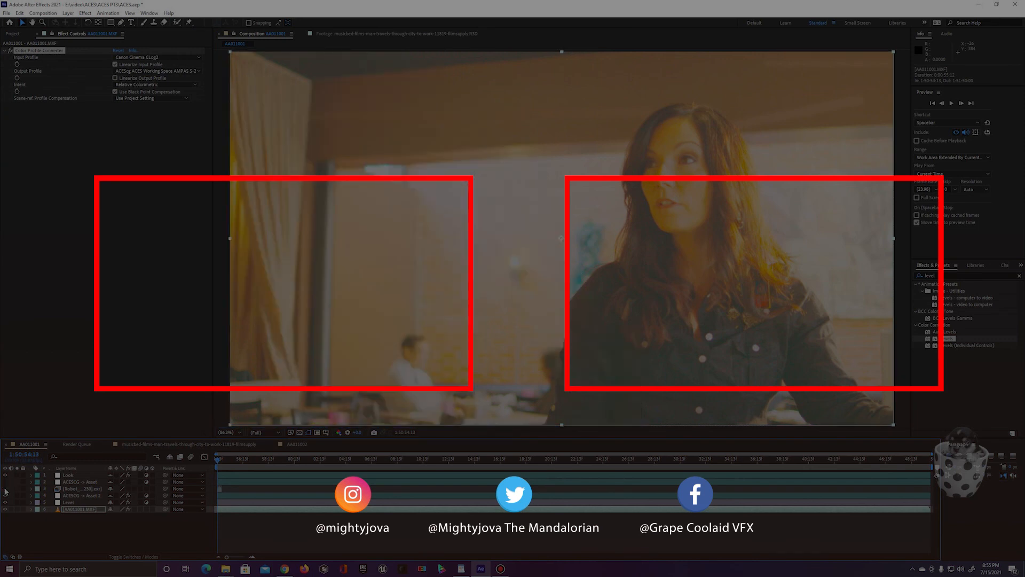